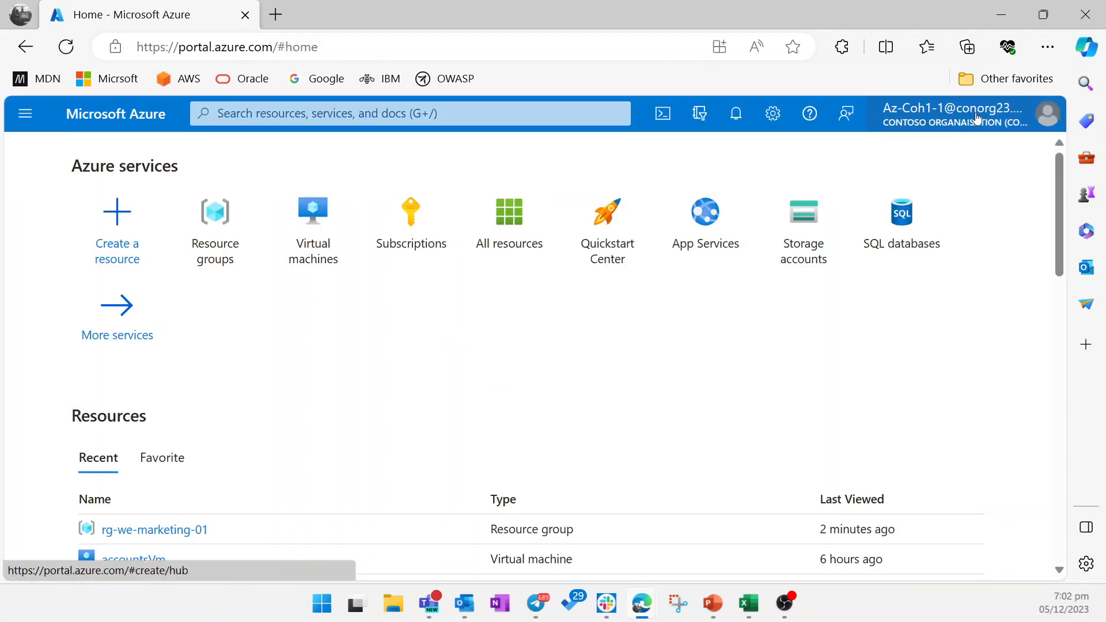
Step: Search the portal for Resource groups, open that service and start creating a new resource group
{"action": "mouse_move", "coordinate": [944, 129]}
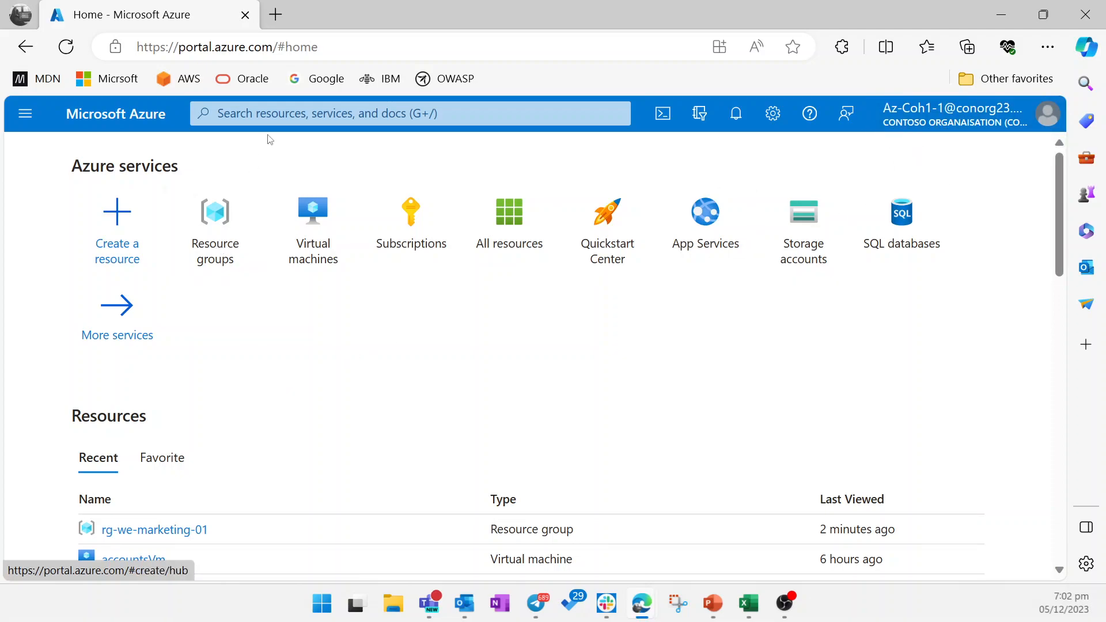
{"action": "left_click", "coordinate": [288, 115]}
{"action": "type", "text": "R"}
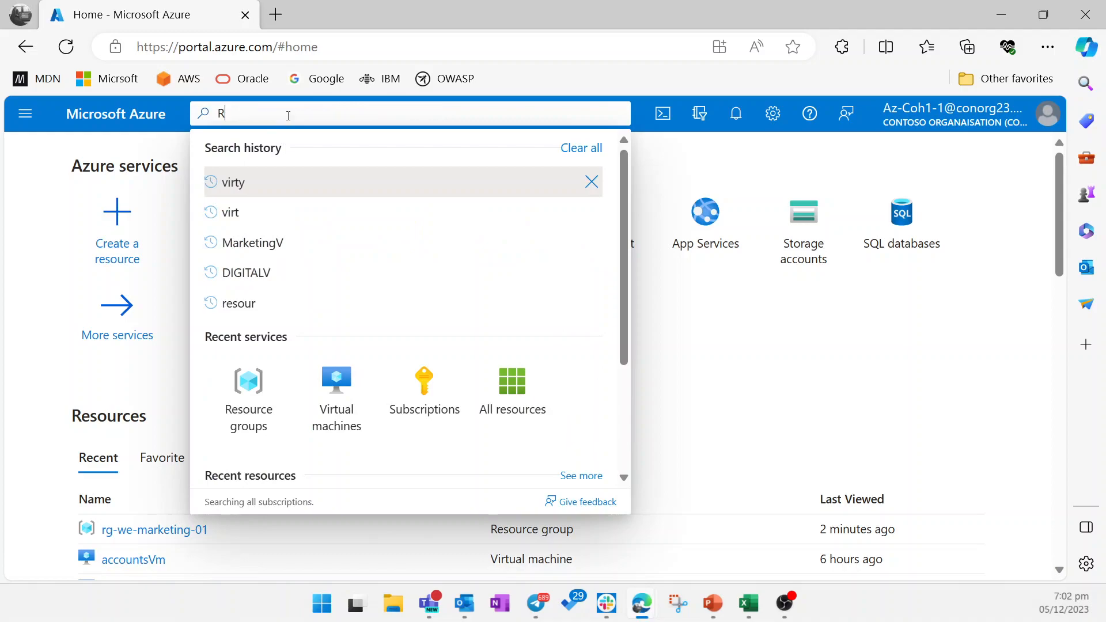
{"action": "type", "text": "esourc"}
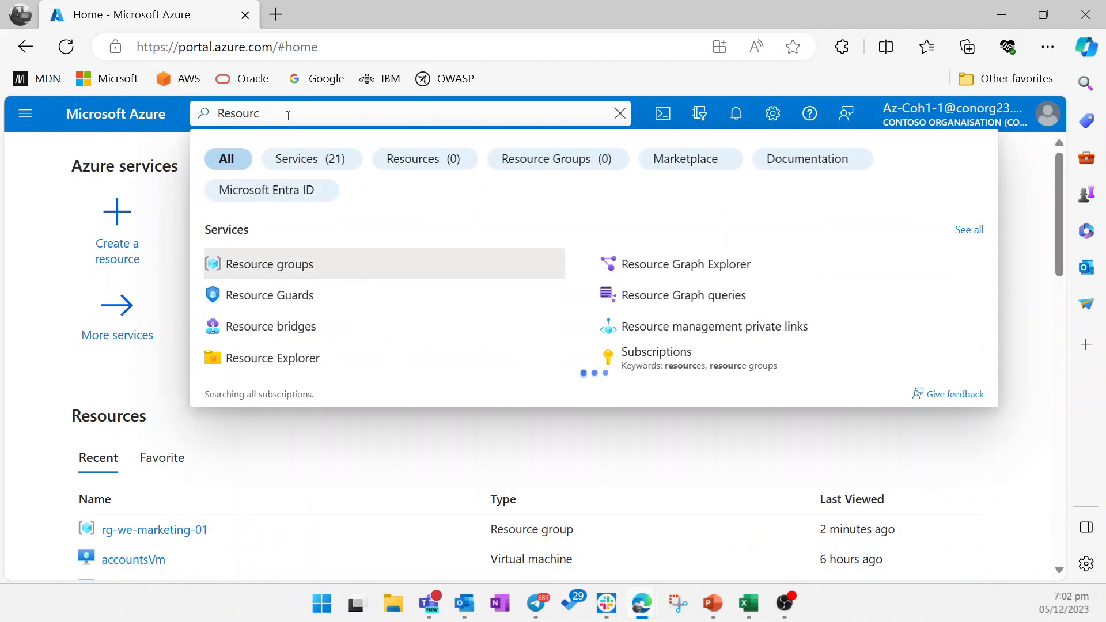
{"action": "left_click", "coordinate": [277, 265]}
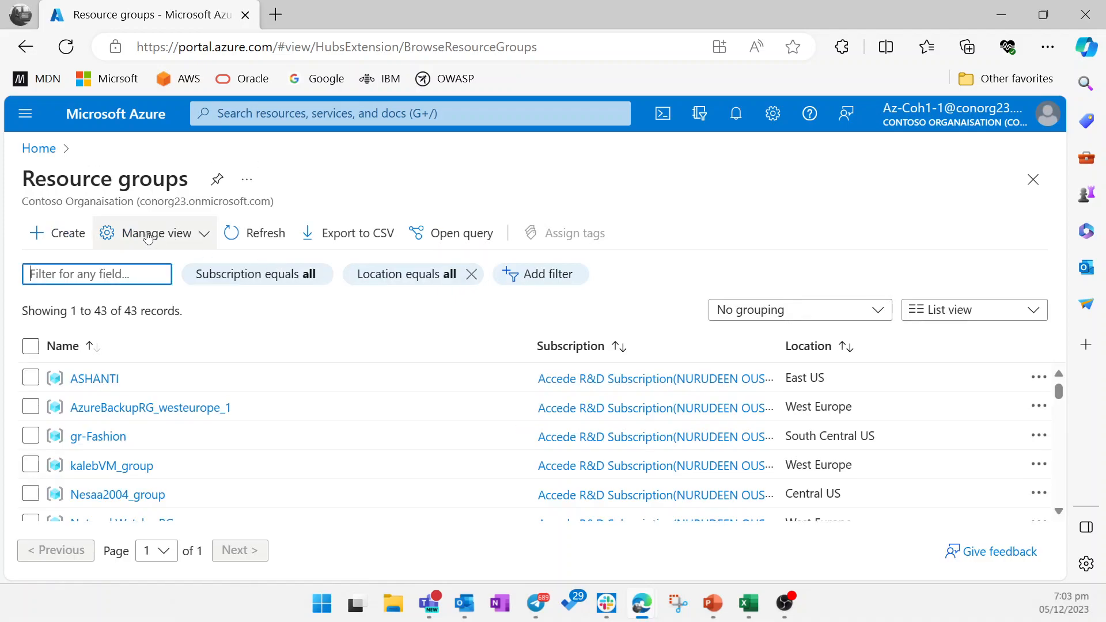
{"action": "left_click", "coordinate": [64, 241]}
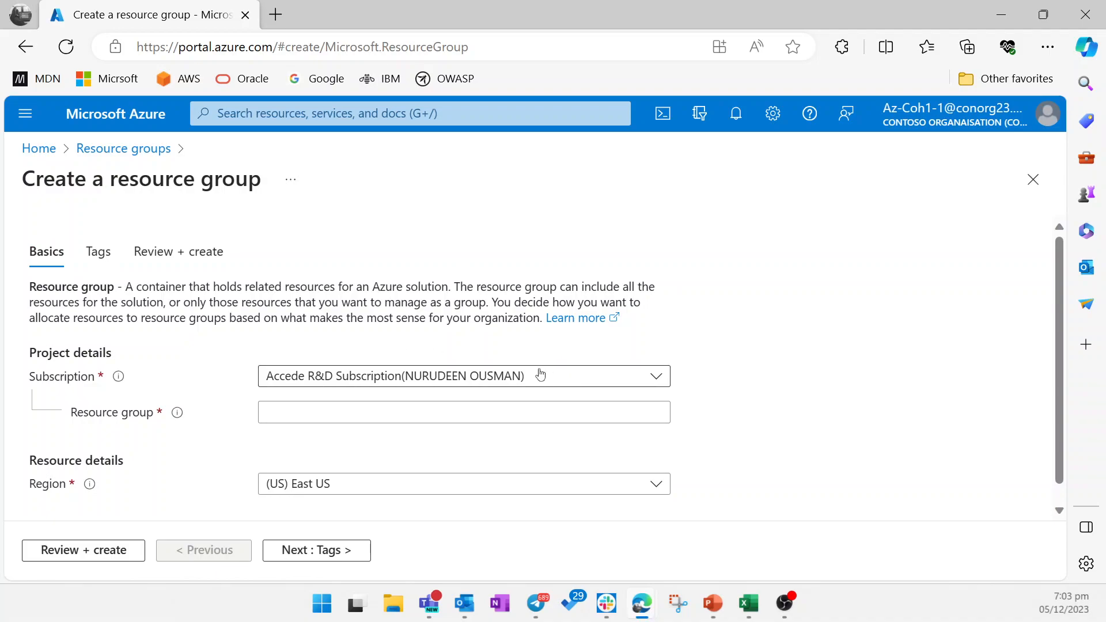
Step: Select the Accede R&D subscription and name the resource group rg-eu-demo-01
{"action": "left_click", "coordinate": [503, 375]}
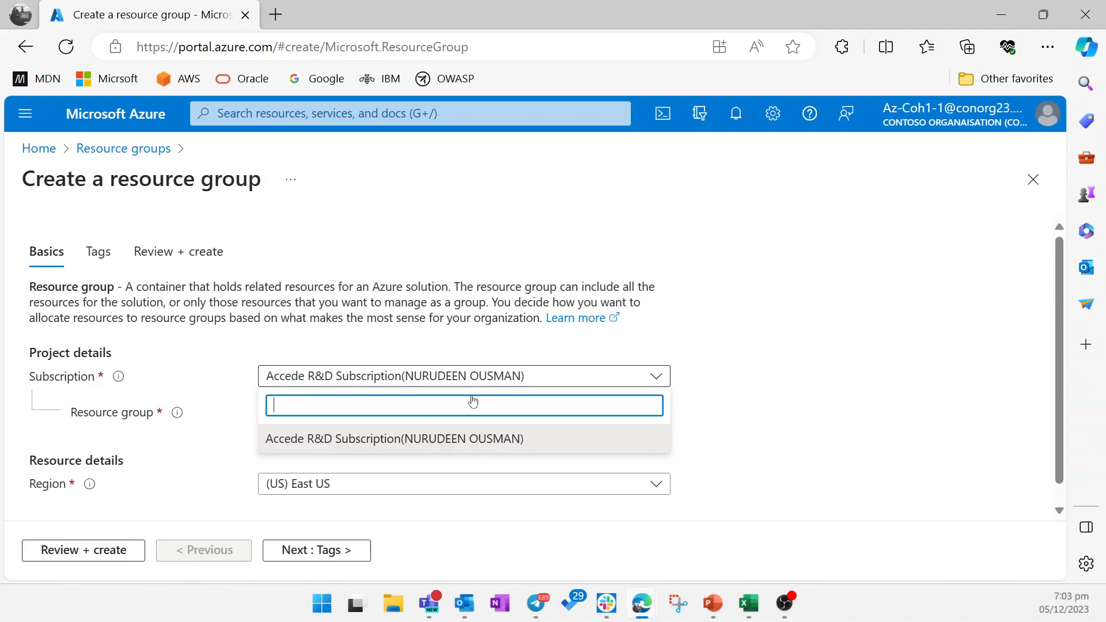
{"action": "left_click", "coordinate": [409, 442]}
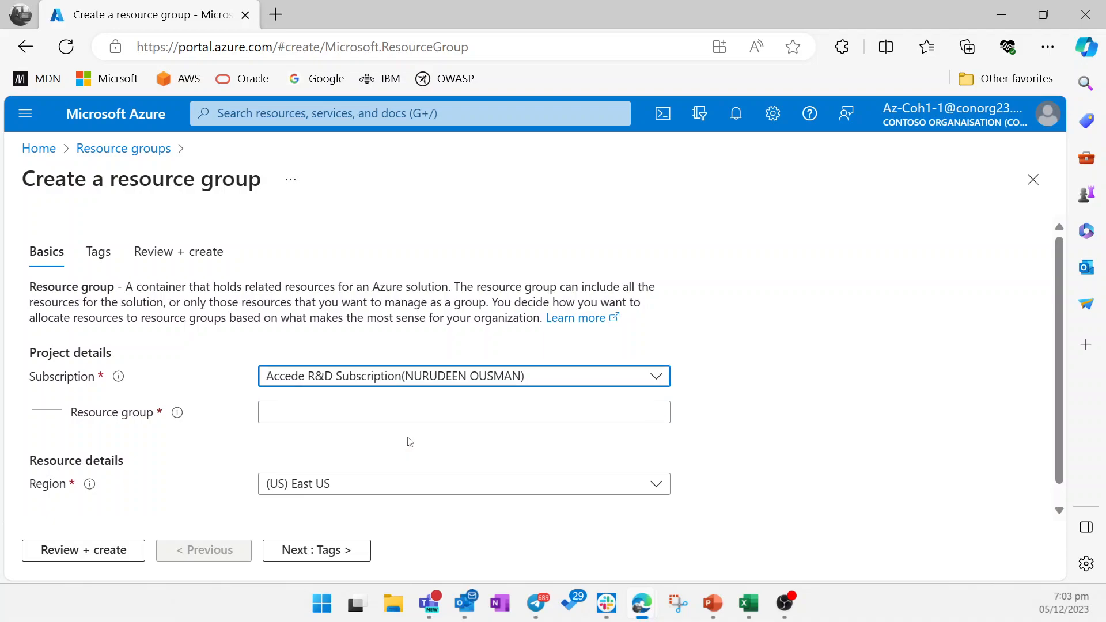
{"action": "left_click", "coordinate": [450, 376]}
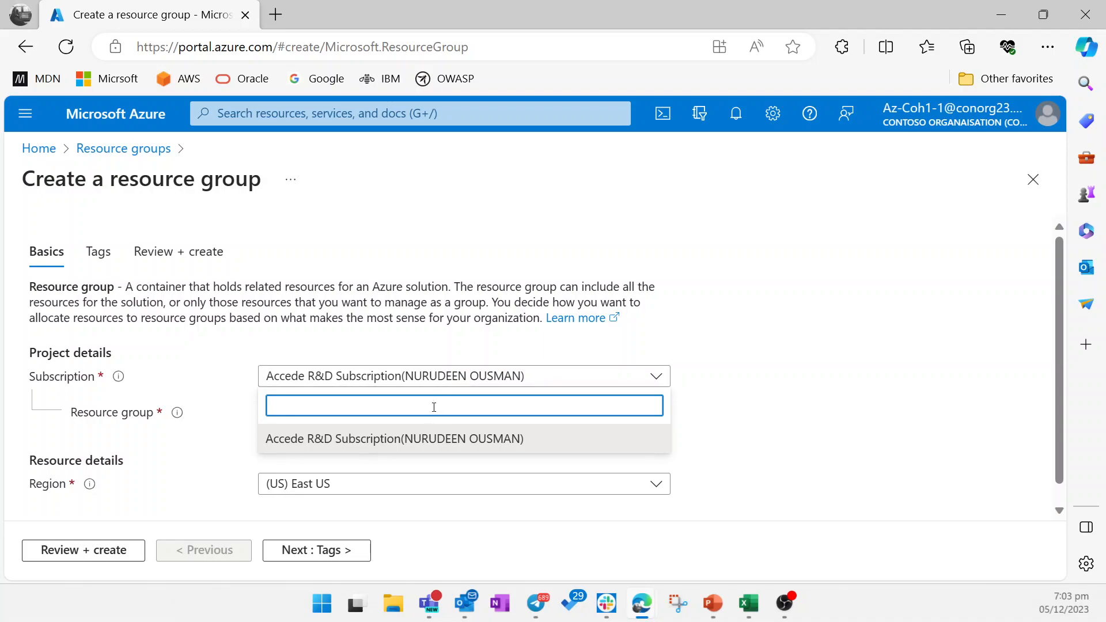
{"action": "left_click", "coordinate": [412, 382]}
{"action": "left_click", "coordinate": [358, 413]}
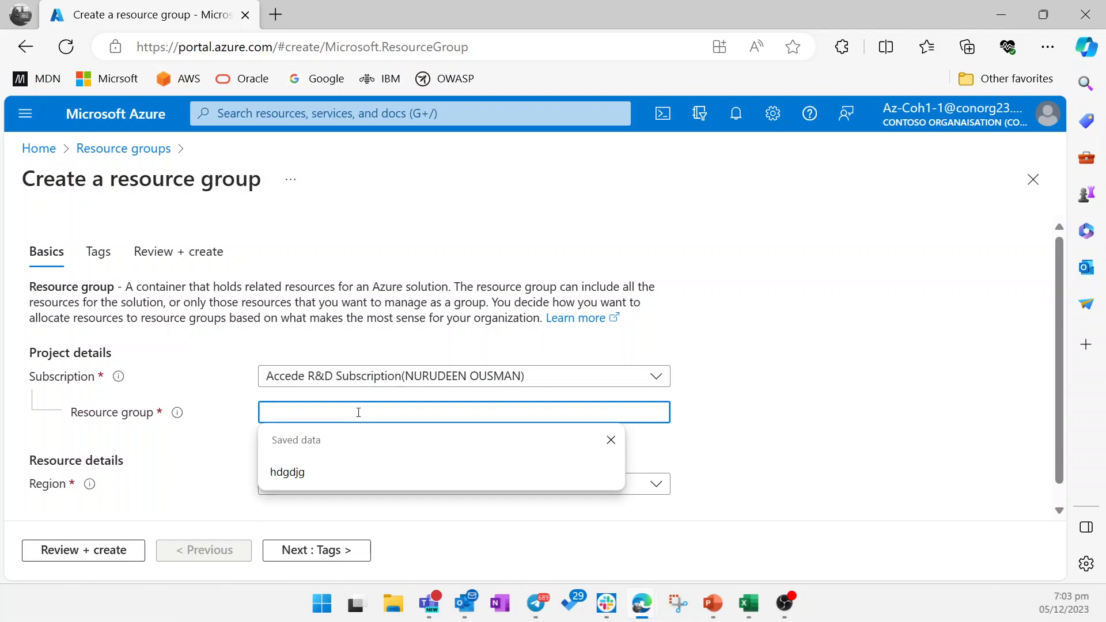
{"action": "type", "text": "rg"}
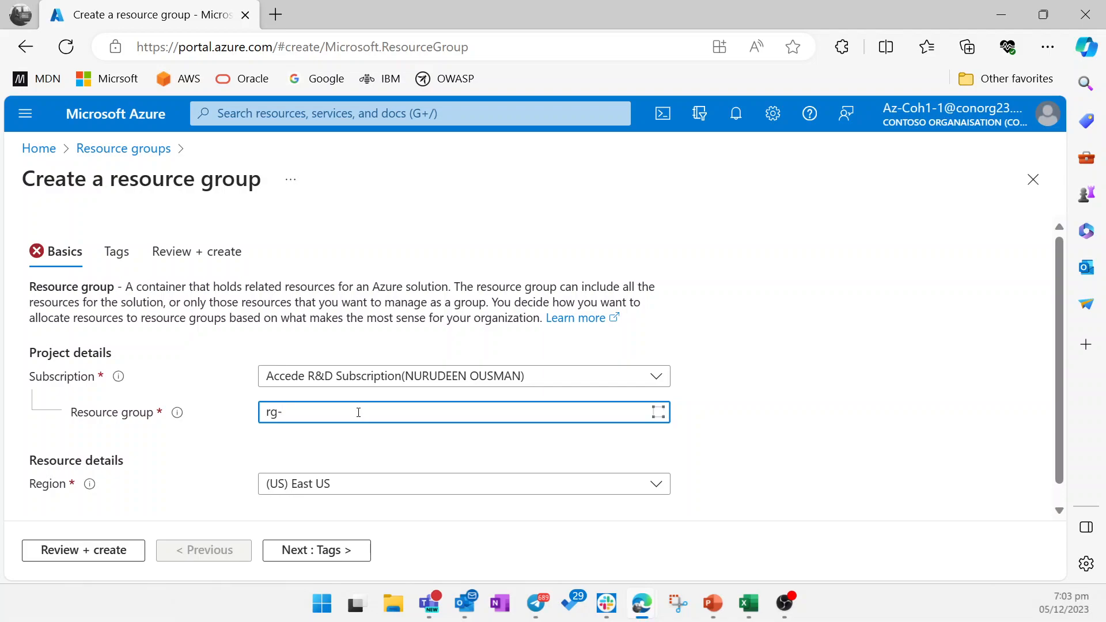
{"action": "type", "text": "-eu-demo-01"}
Step: Go on to the resource group's tags and add a tag named Dpartment with the value Accounts
{"action": "left_click", "coordinate": [332, 551]}
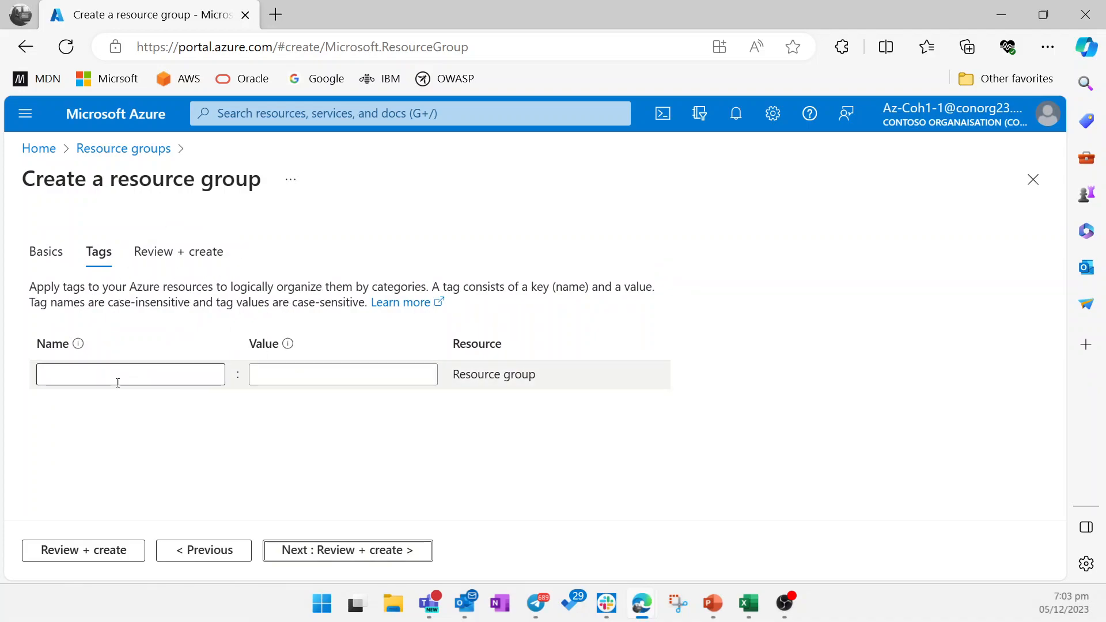
{"action": "left_click", "coordinate": [168, 380]}
{"action": "type", "text": "D"}
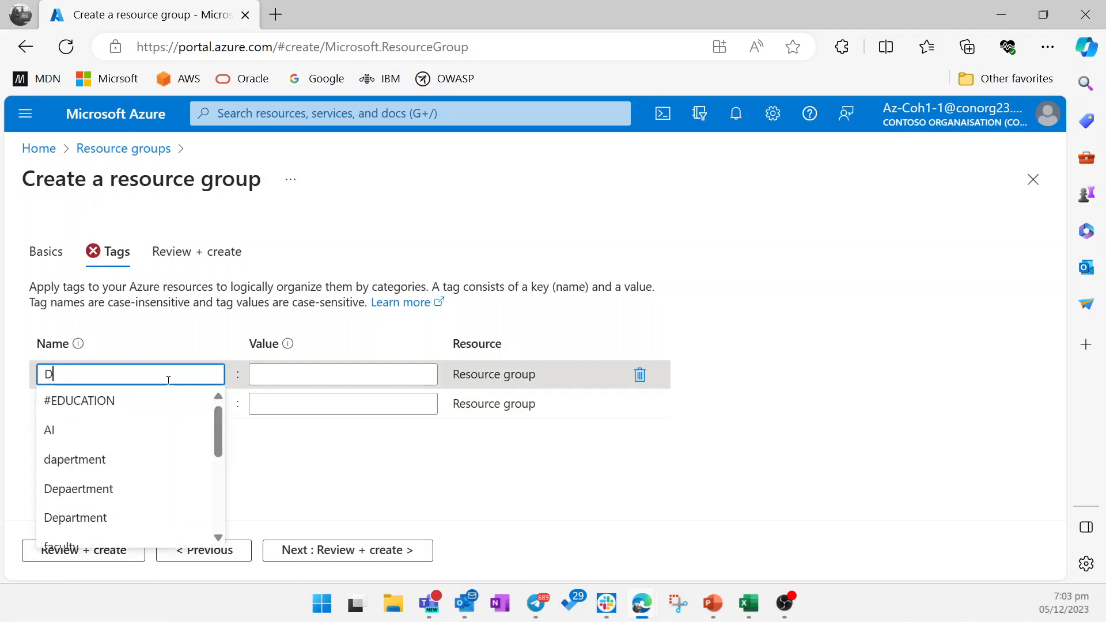
{"action": "type", "text": "partment"}
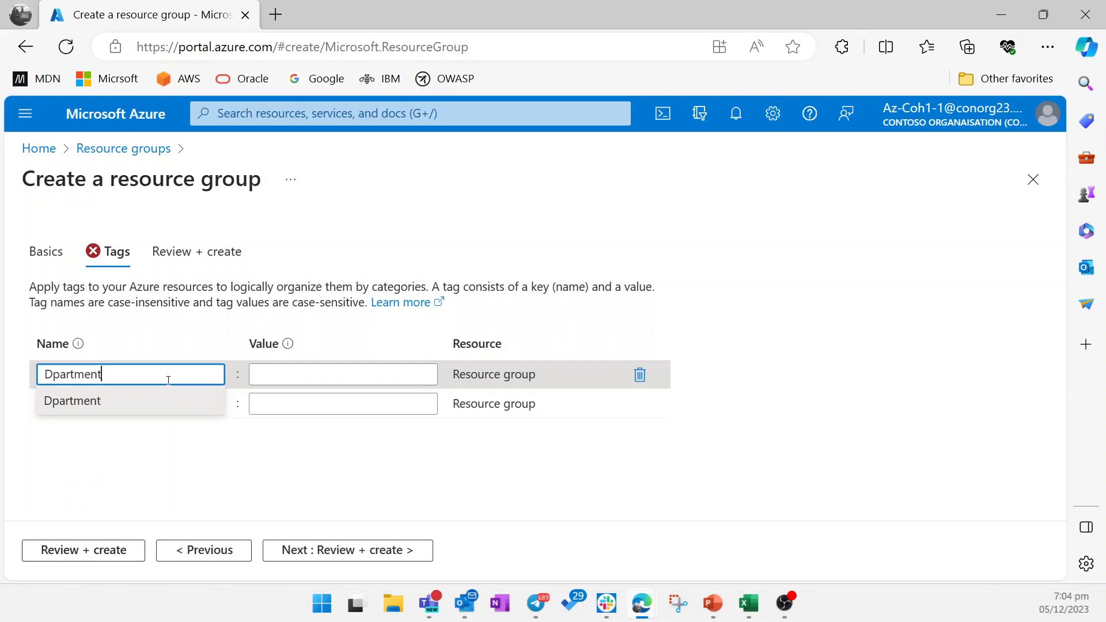
{"action": "key", "text": "Tab"}
{"action": "type", "text": "Accounts"}
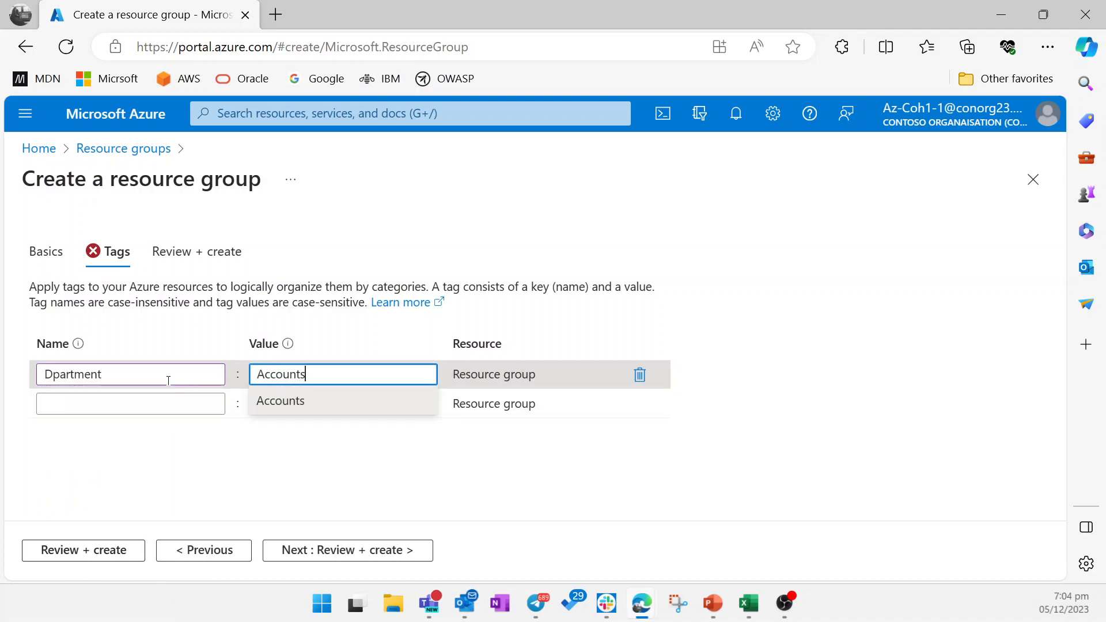
{"action": "left_click", "coordinate": [341, 328]}
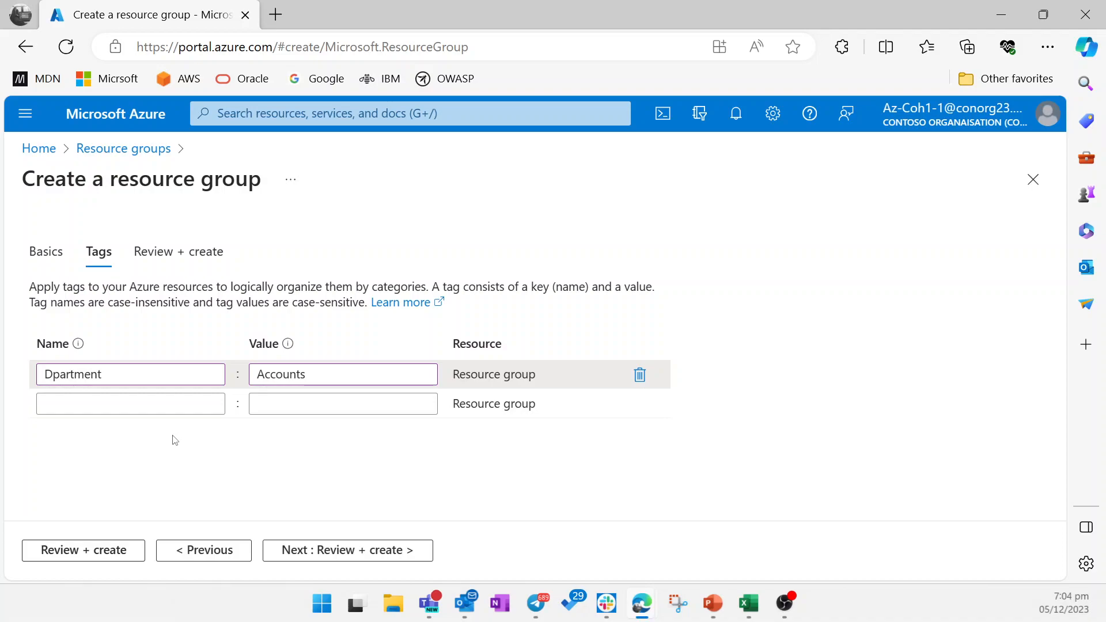
Step: Add a second resource group tag named Branch with the value Cape Coast
{"action": "left_click", "coordinate": [145, 403]}
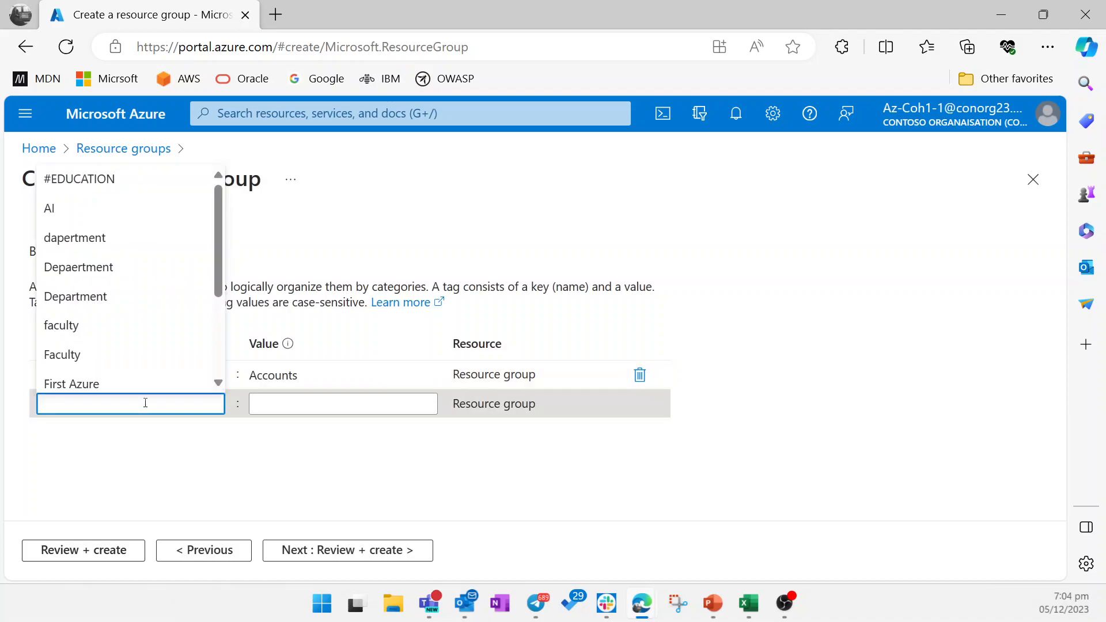
{"action": "type", "text": "Brack"}
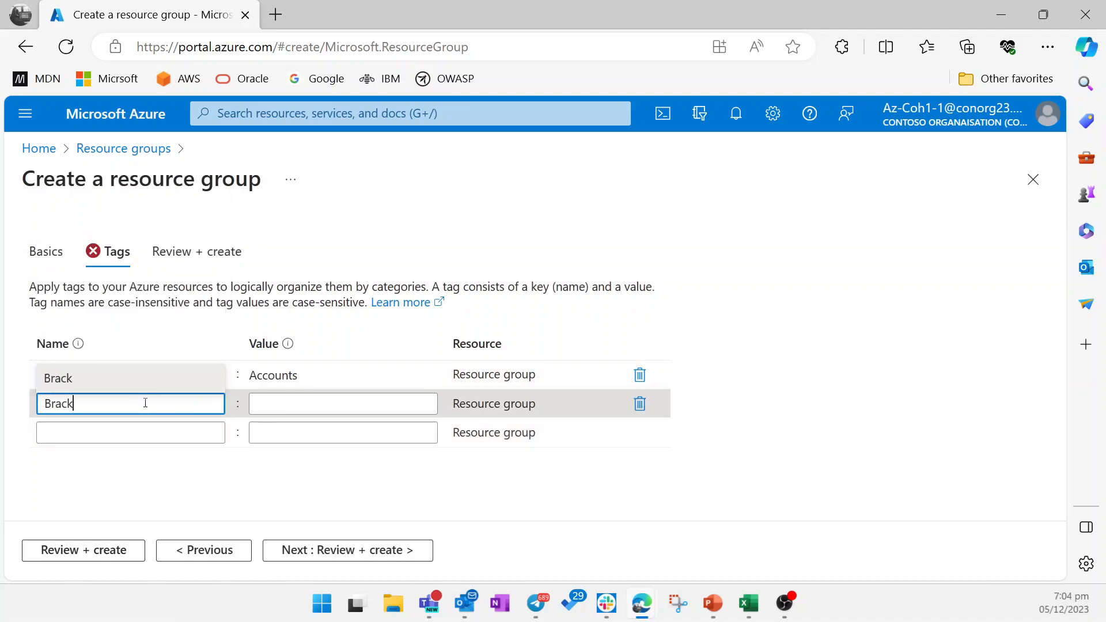
{"action": "key", "text": "BackSpace"}
{"action": "key", "text": "BackSpace"}
{"action": "type", "text": "nch"}
{"action": "key", "text": "Tab"}
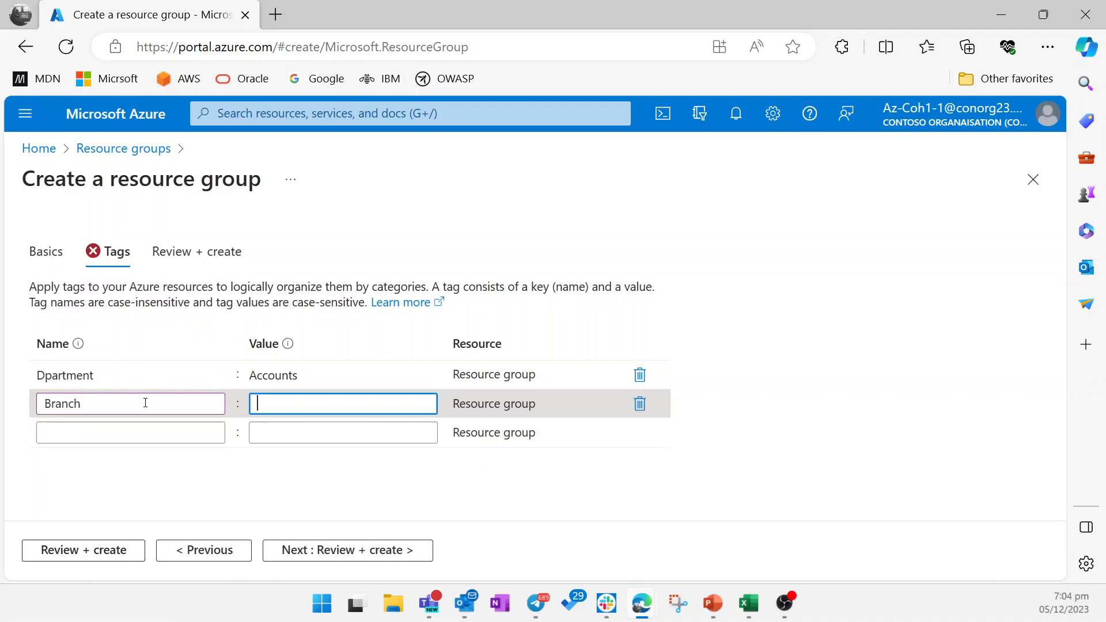
{"action": "type", "text": "Cape"}
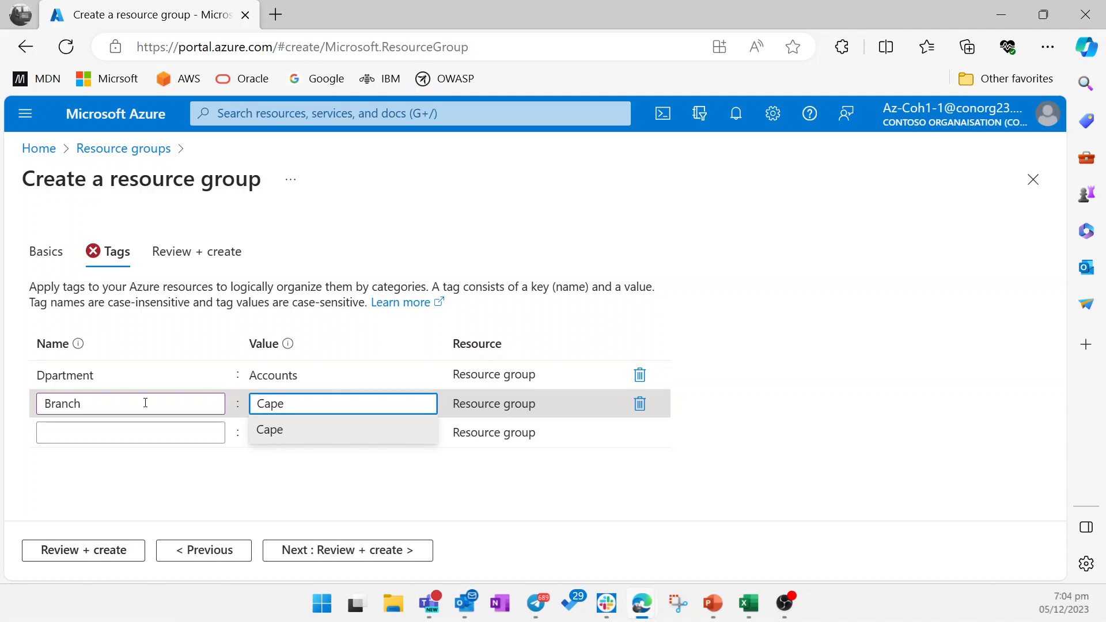
{"action": "type", "text": " Coast"}
{"action": "left_click", "coordinate": [294, 430]}
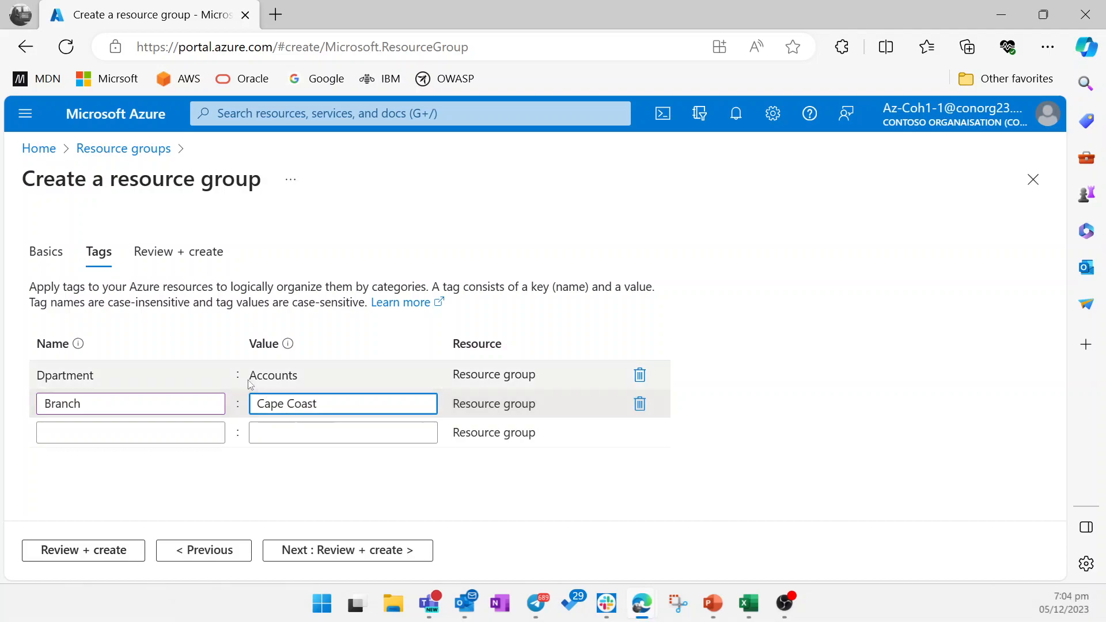
{"action": "mouse_move", "coordinate": [288, 345]}
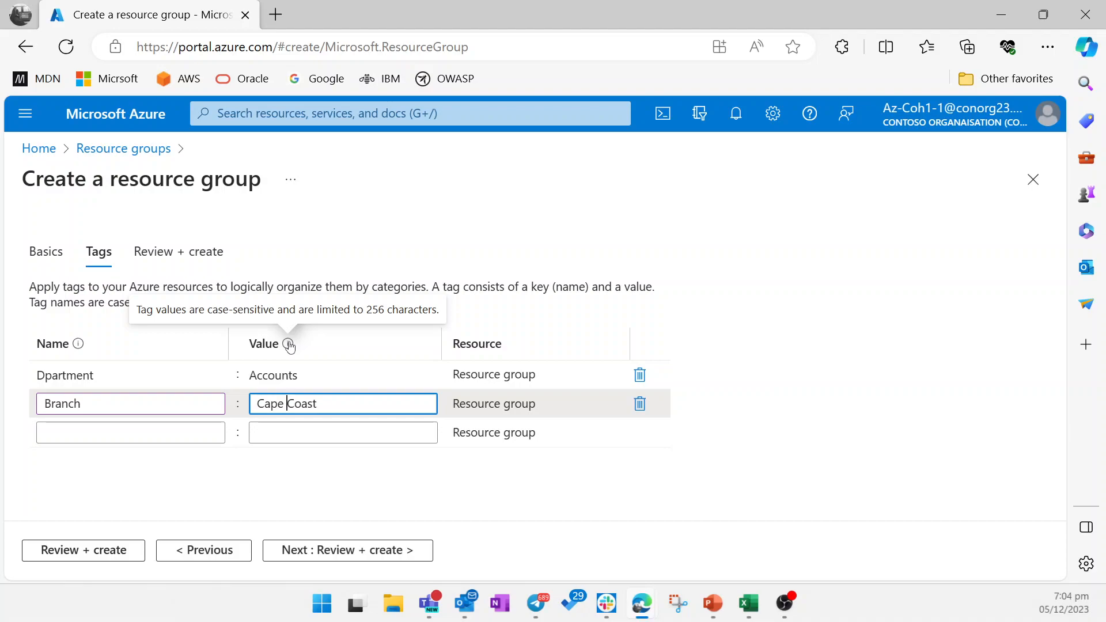
{"action": "left_click", "coordinate": [439, 496]}
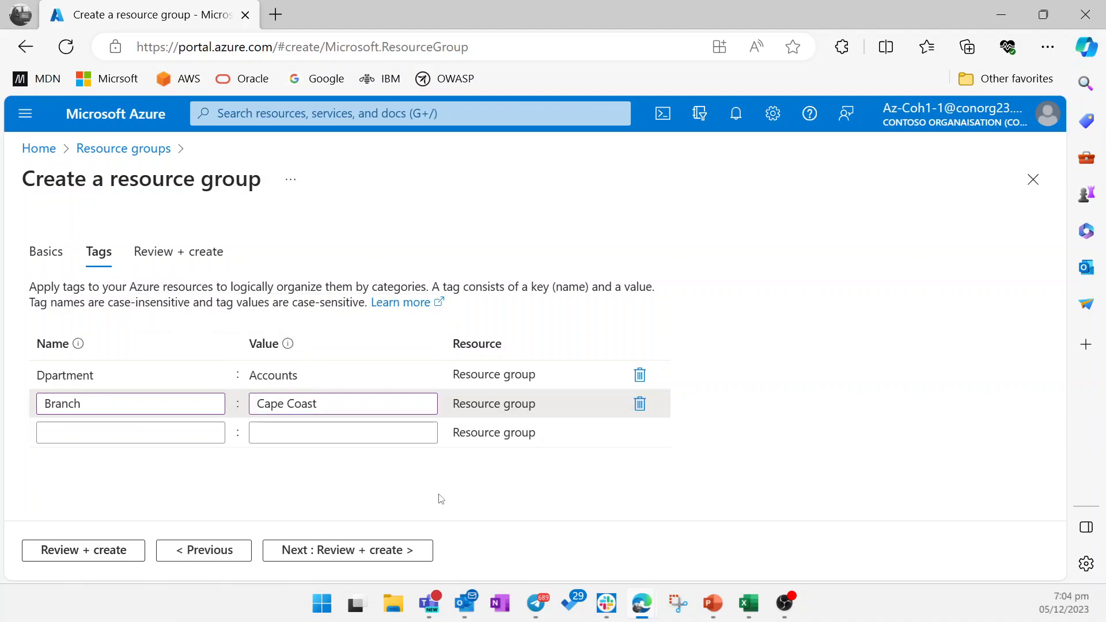
Step: Review and create the resource group rg-eu-demo-01, and go to its overview page
{"action": "left_click", "coordinate": [368, 558]}
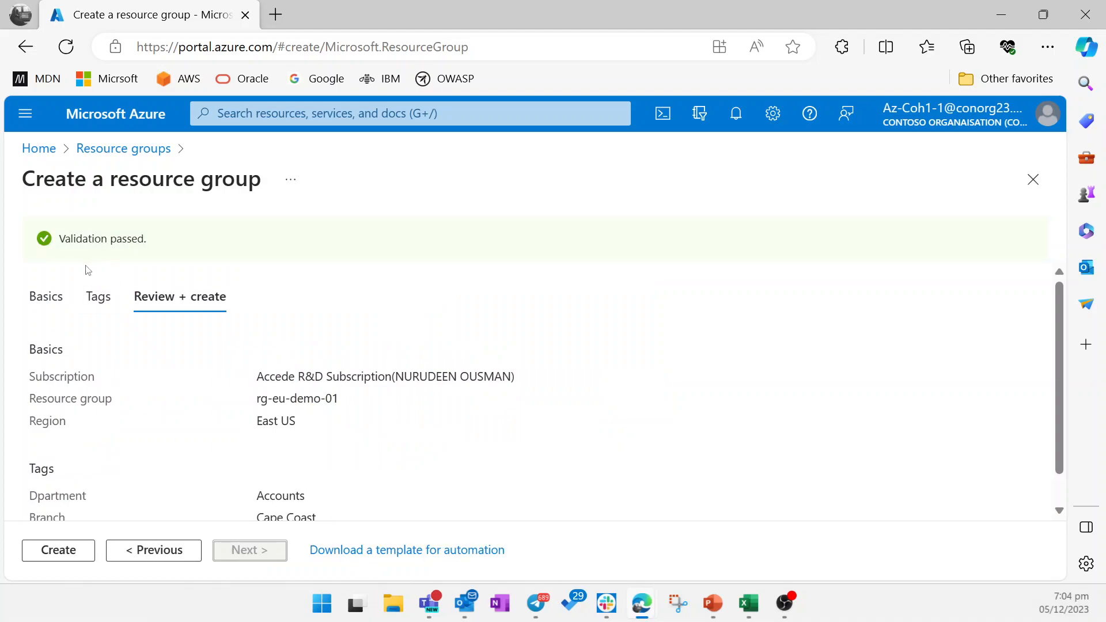
{"action": "left_click", "coordinate": [69, 551]}
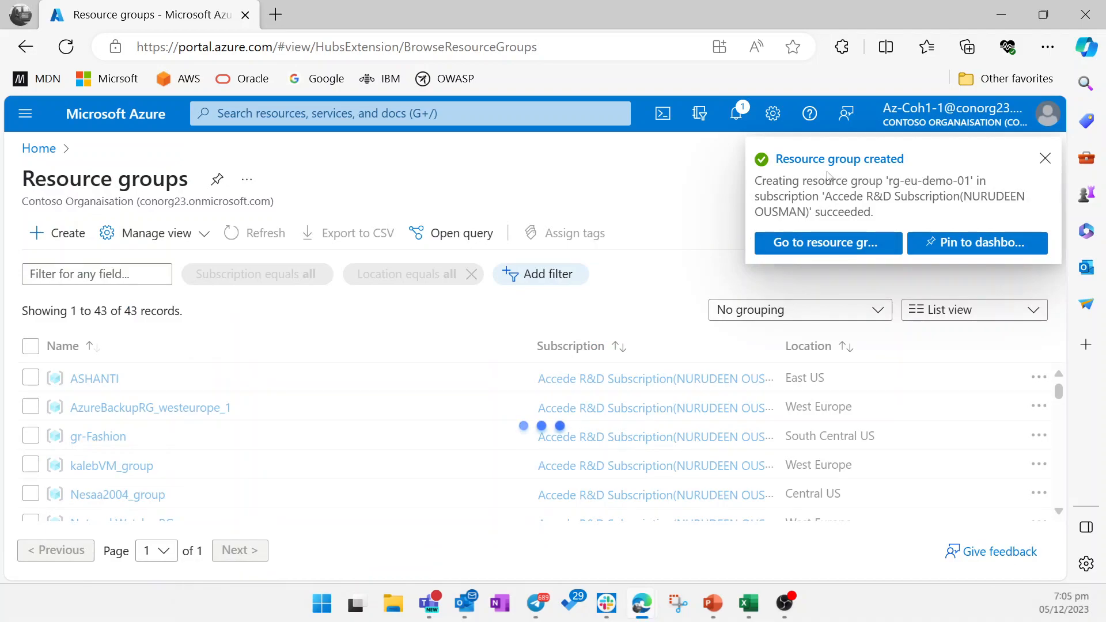
{"action": "left_click", "coordinate": [845, 243]}
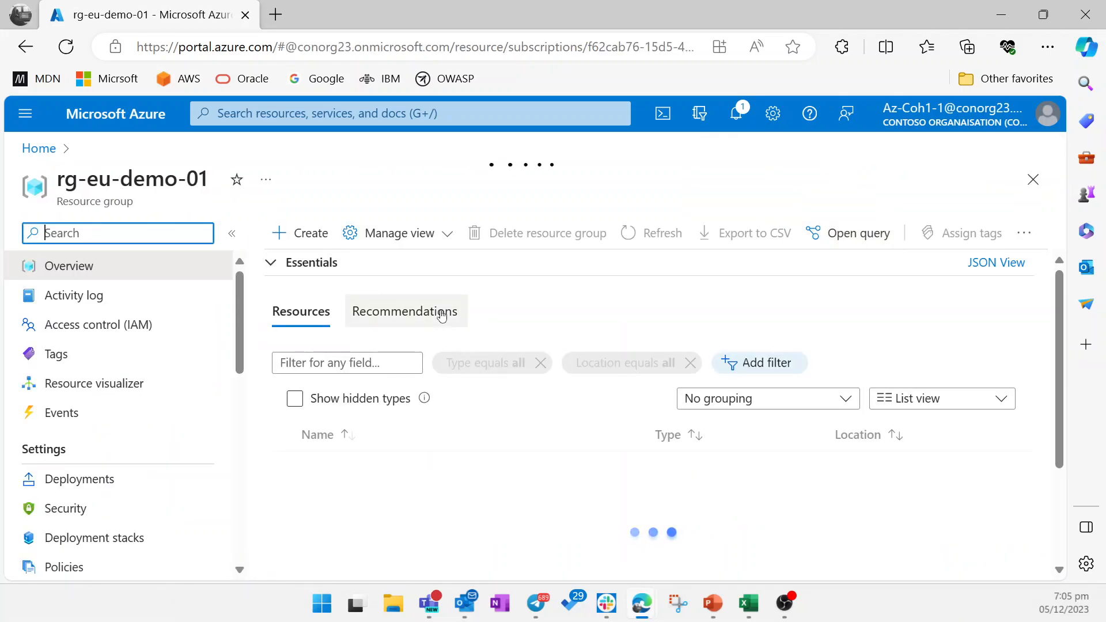
Step: Search the Marketplace for Virtual Machine from within the resource group and start creating a virtual machine
{"action": "left_click", "coordinate": [303, 242]}
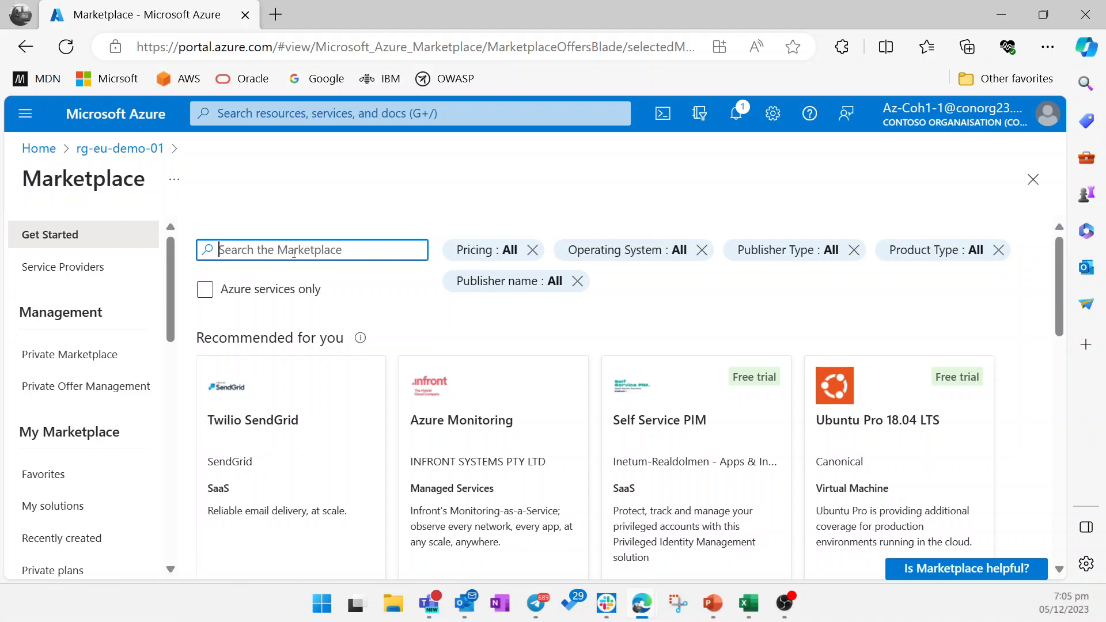
{"action": "type", "text": "Vir"}
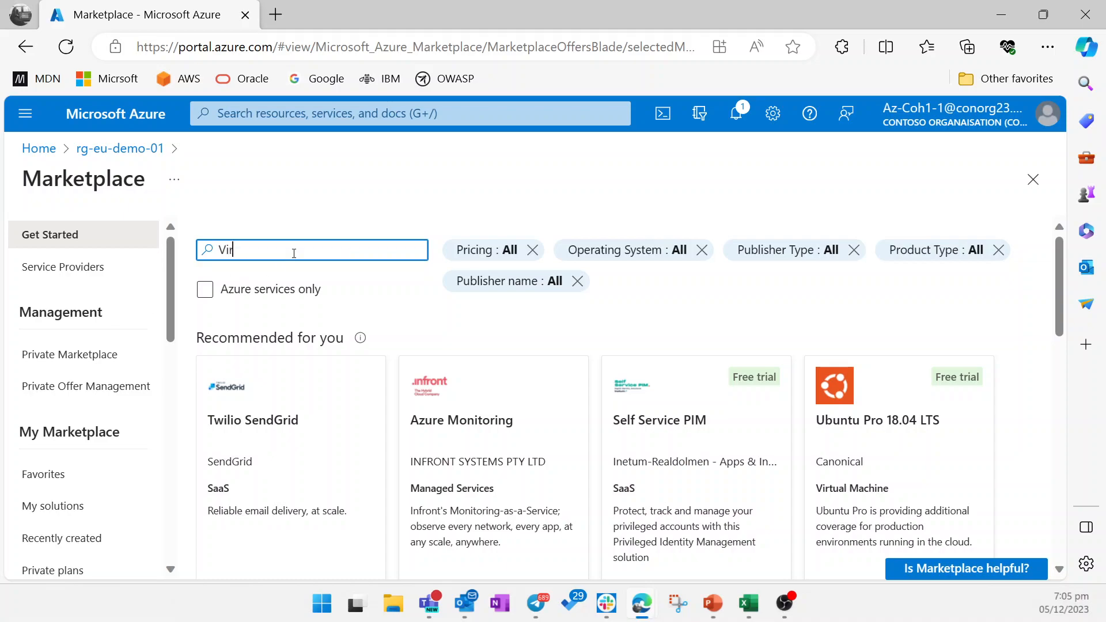
{"action": "type", "text": "tual Machine"}
{"action": "key", "text": "Return"}
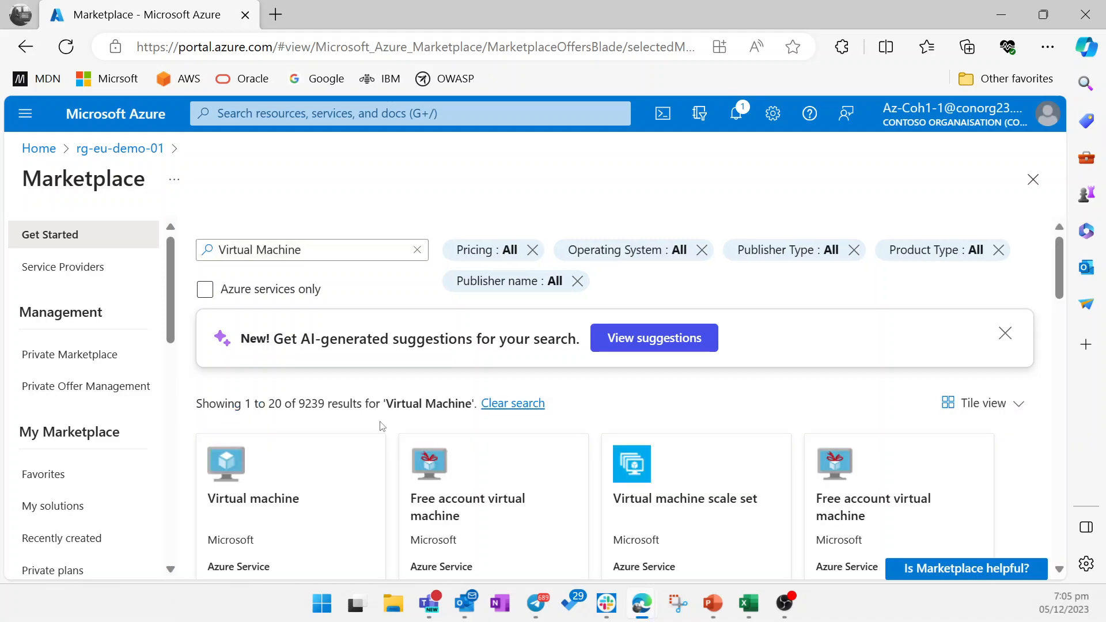
{"action": "scroll", "coordinate": [321, 489], "scroll_direction": "down", "scroll_amount": 4}
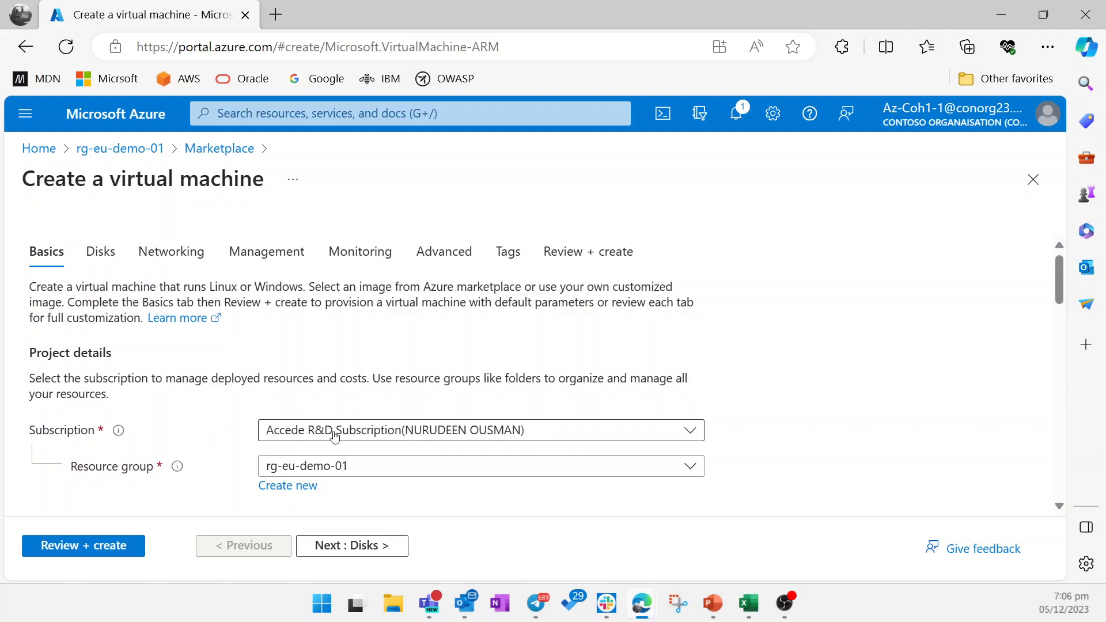
Step: Name the virtual machine AccountsGH in the instance details
{"action": "scroll", "coordinate": [334, 436], "scroll_direction": "down", "scroll_amount": 2}
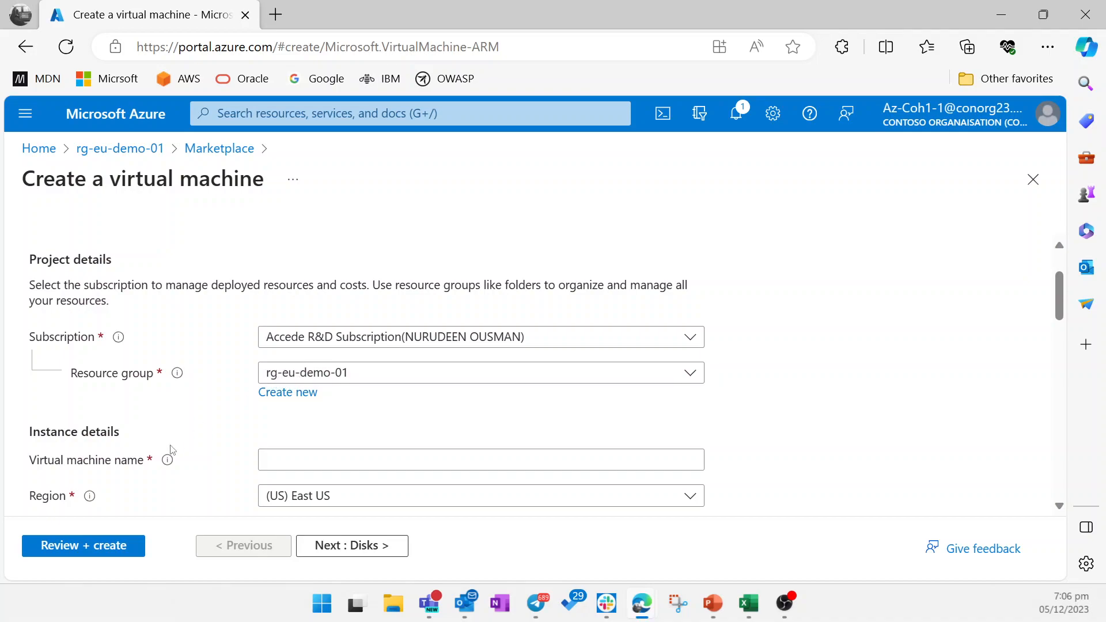
{"action": "scroll", "coordinate": [173, 450], "scroll_direction": "down", "scroll_amount": 2}
{"action": "left_click", "coordinate": [297, 382]}
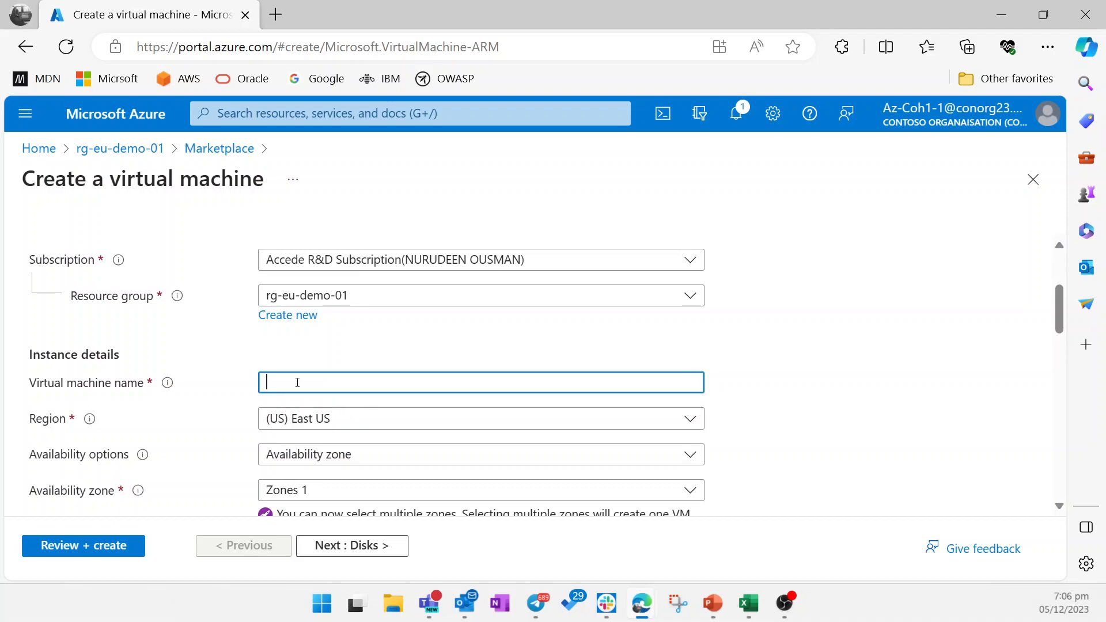
{"action": "type", "text": "AccountsGH"}
Step: Keep Availability zone as the availability option and add Zone 2 and Zone 3 to the selected zones
{"action": "scroll", "coordinate": [357, 353], "scroll_direction": "down", "scroll_amount": 2}
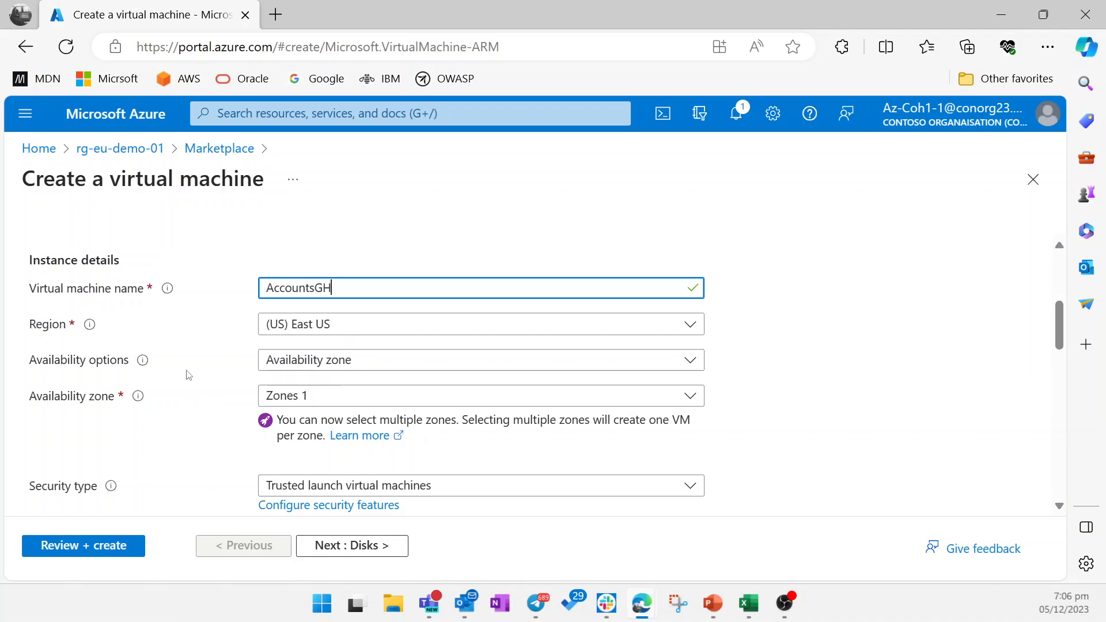
{"action": "left_click", "coordinate": [295, 362]}
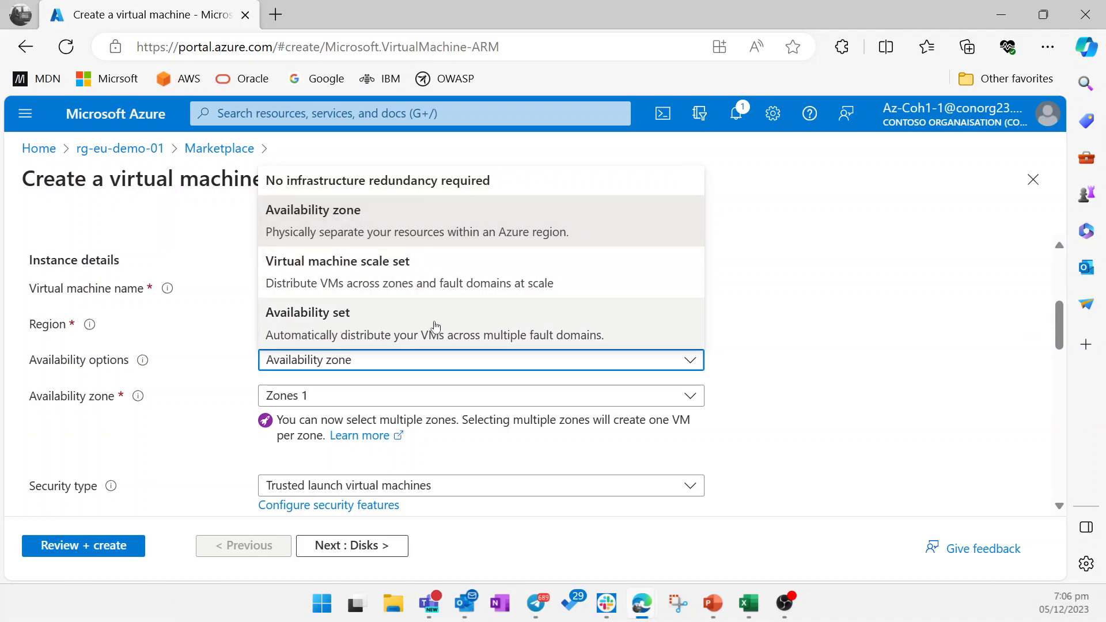
{"action": "left_click", "coordinate": [367, 219]}
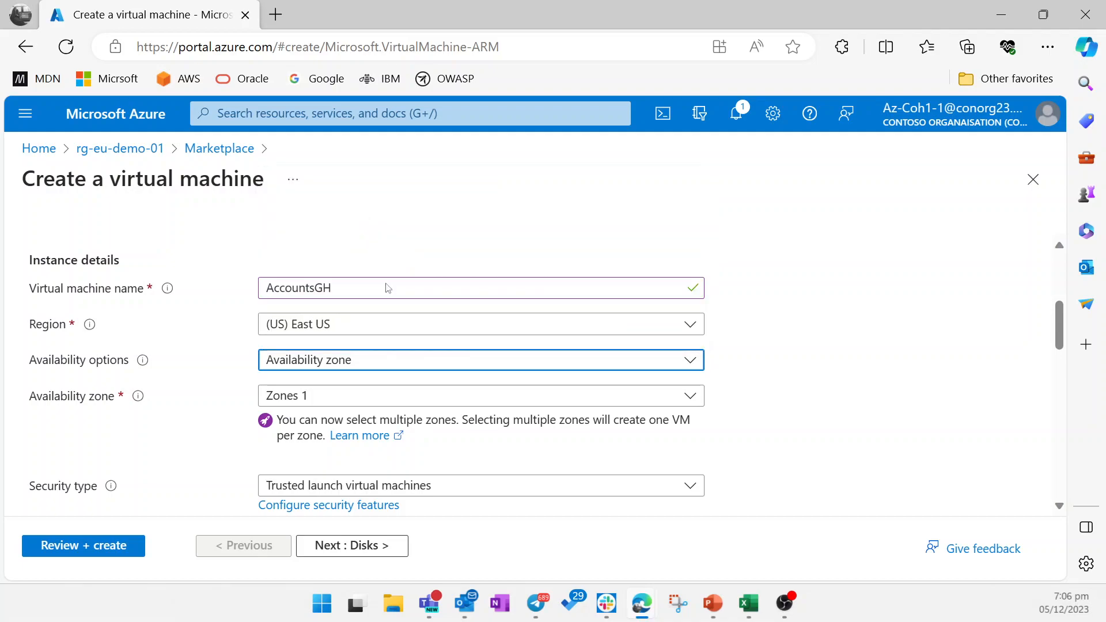
{"action": "left_click", "coordinate": [421, 408]}
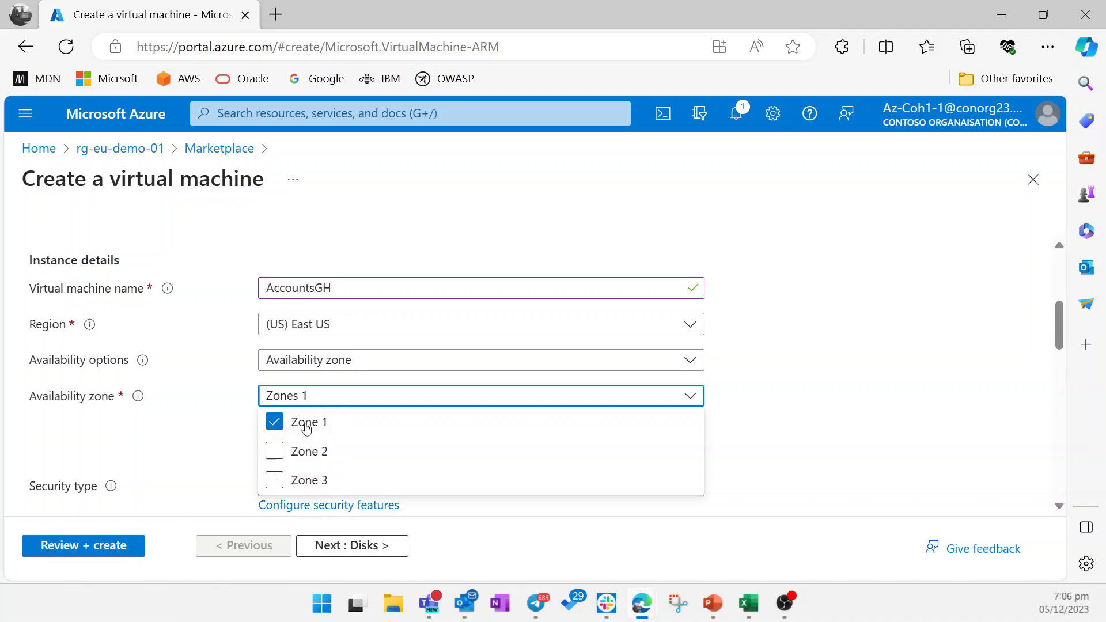
{"action": "left_click", "coordinate": [274, 451]}
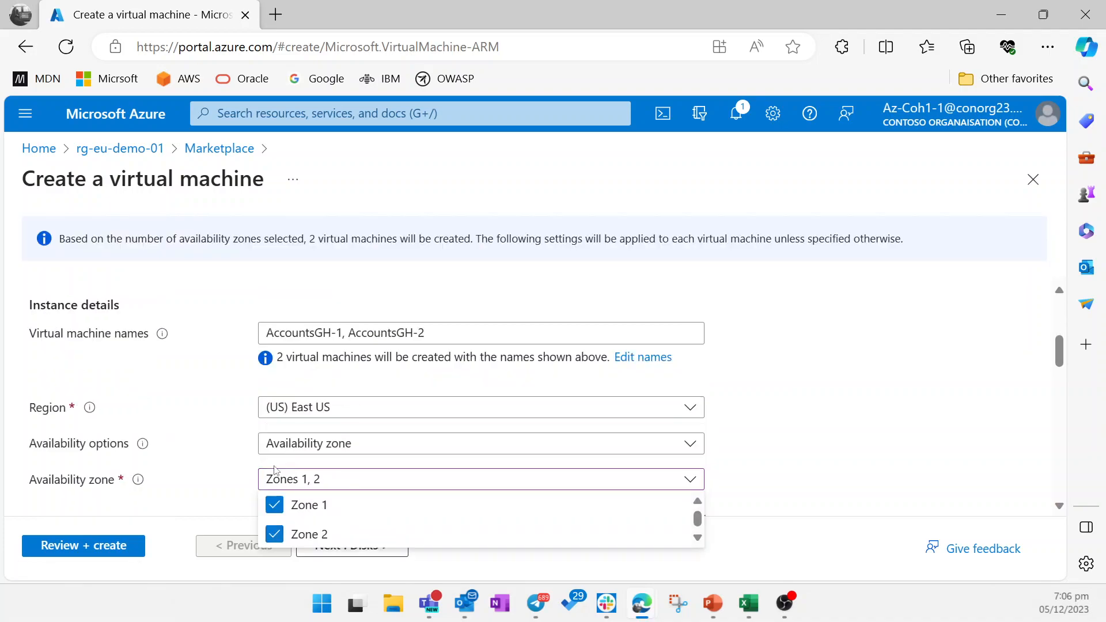
{"action": "scroll", "coordinate": [305, 484], "scroll_direction": "down", "scroll_amount": 3}
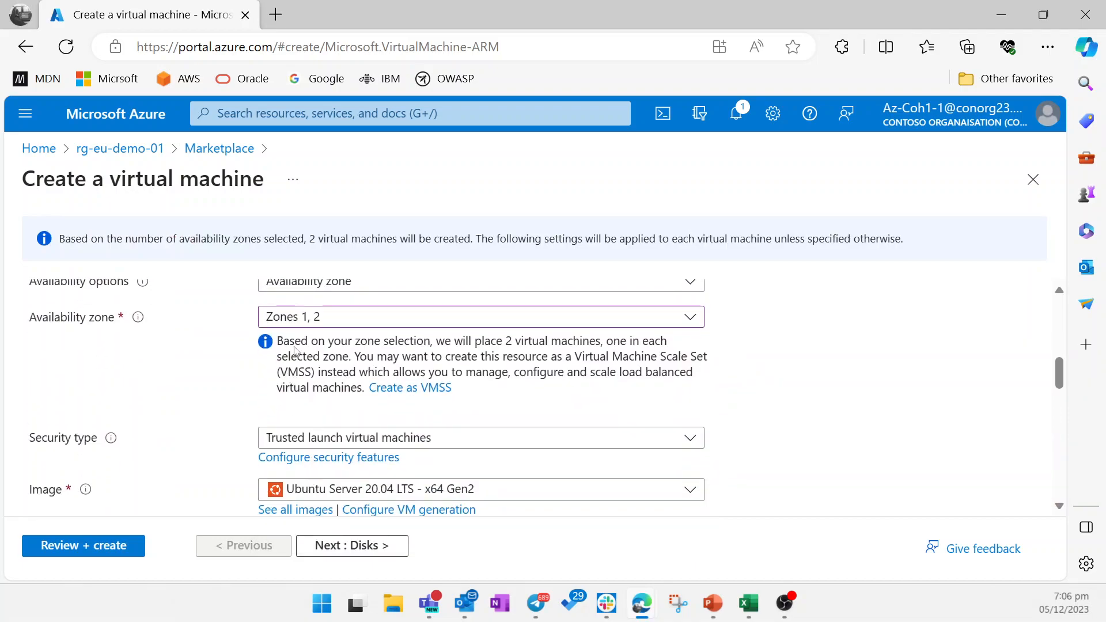
{"action": "scroll", "coordinate": [294, 350], "scroll_direction": "up", "scroll_amount": 1}
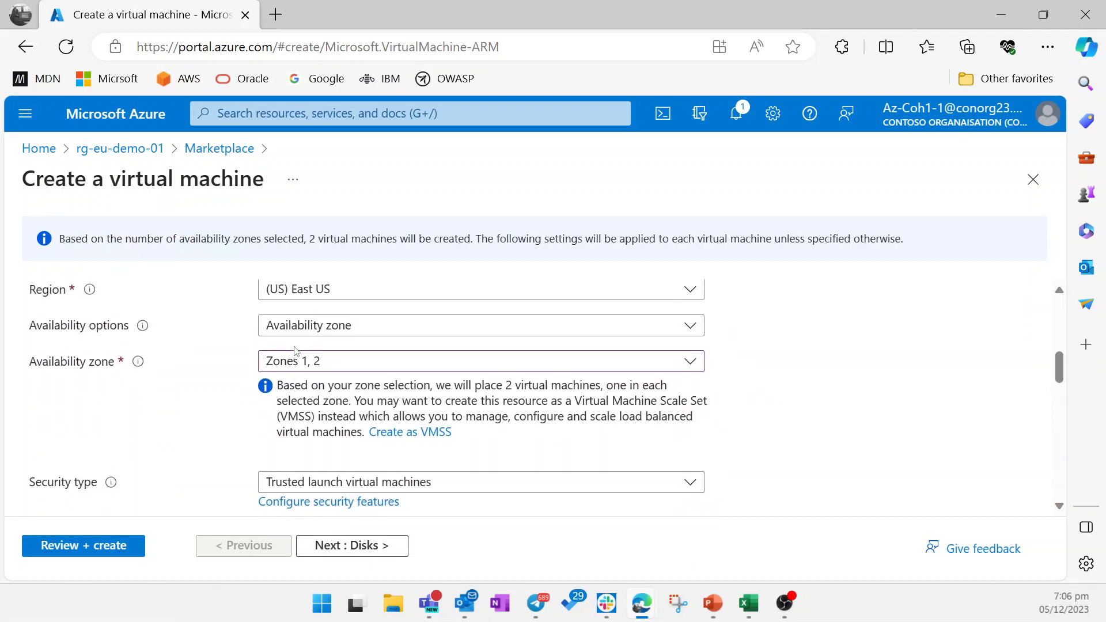
{"action": "left_click", "coordinate": [364, 365]}
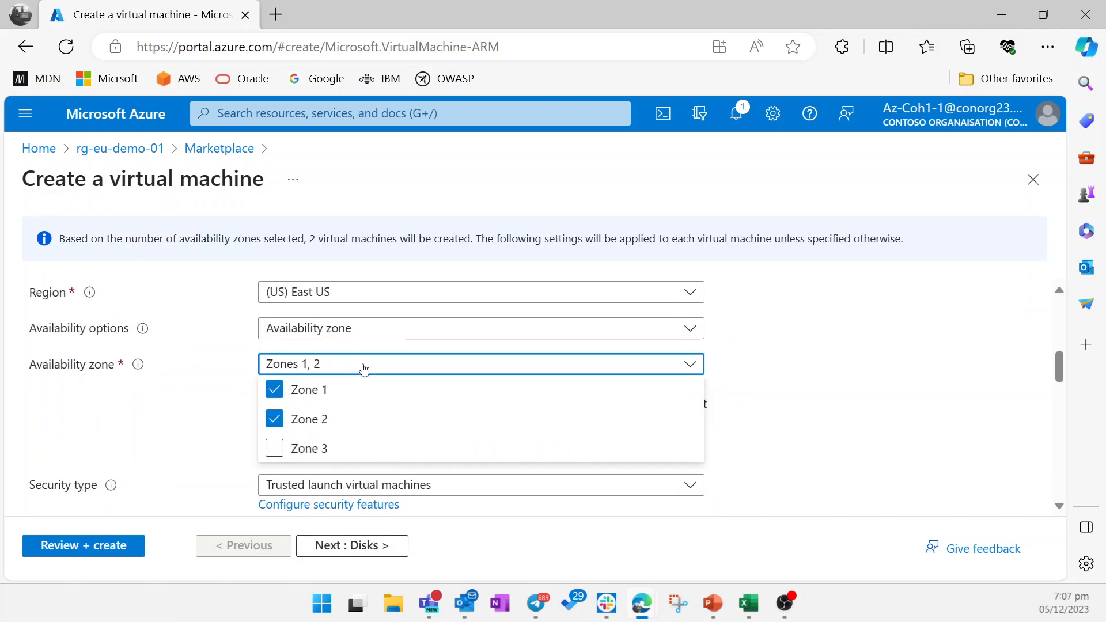
{"action": "left_click", "coordinate": [291, 454]}
Step: Set the availability option to No infrastructure redundancy required and the image to Windows Server 2022 Datacenter: Azure Edition - x64 Gen2
{"action": "left_click", "coordinate": [335, 332]}
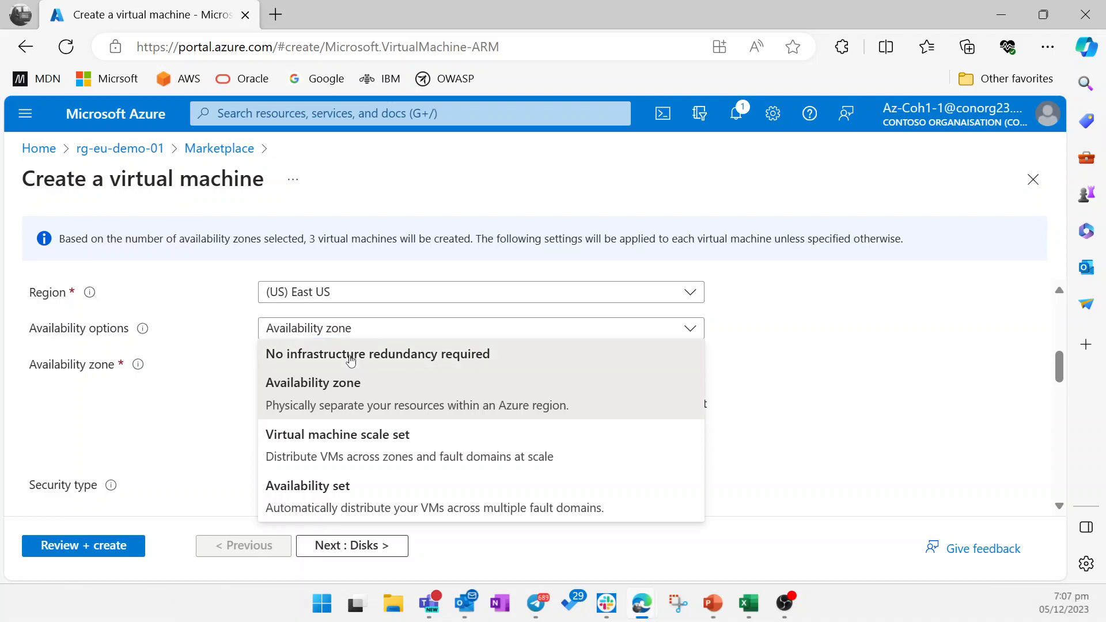
{"action": "left_click", "coordinate": [350, 360]}
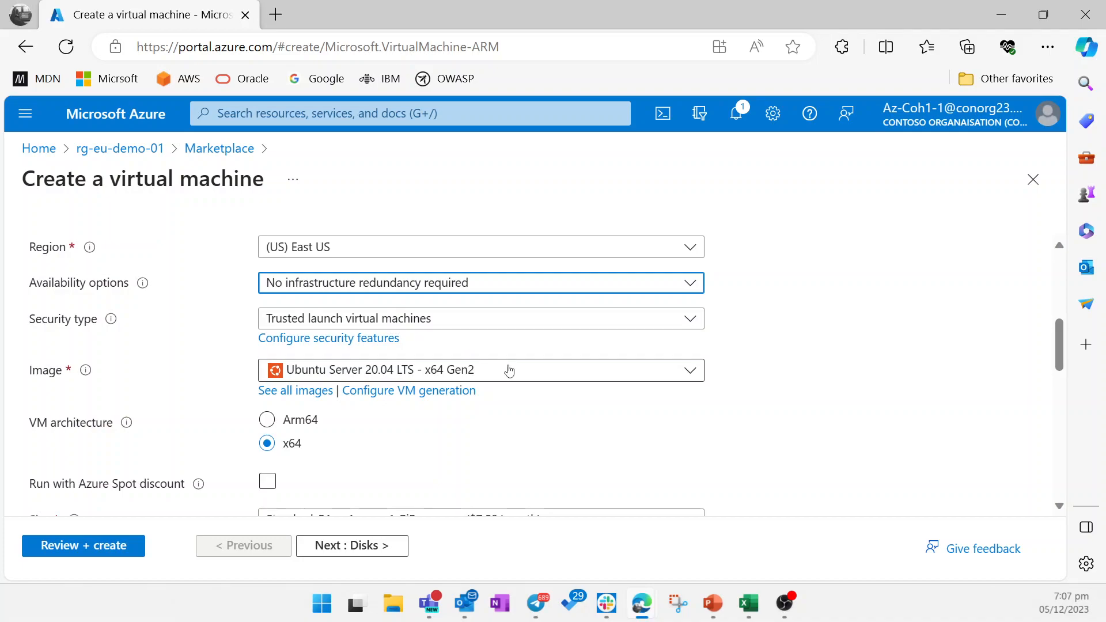
{"action": "left_click", "coordinate": [512, 373]}
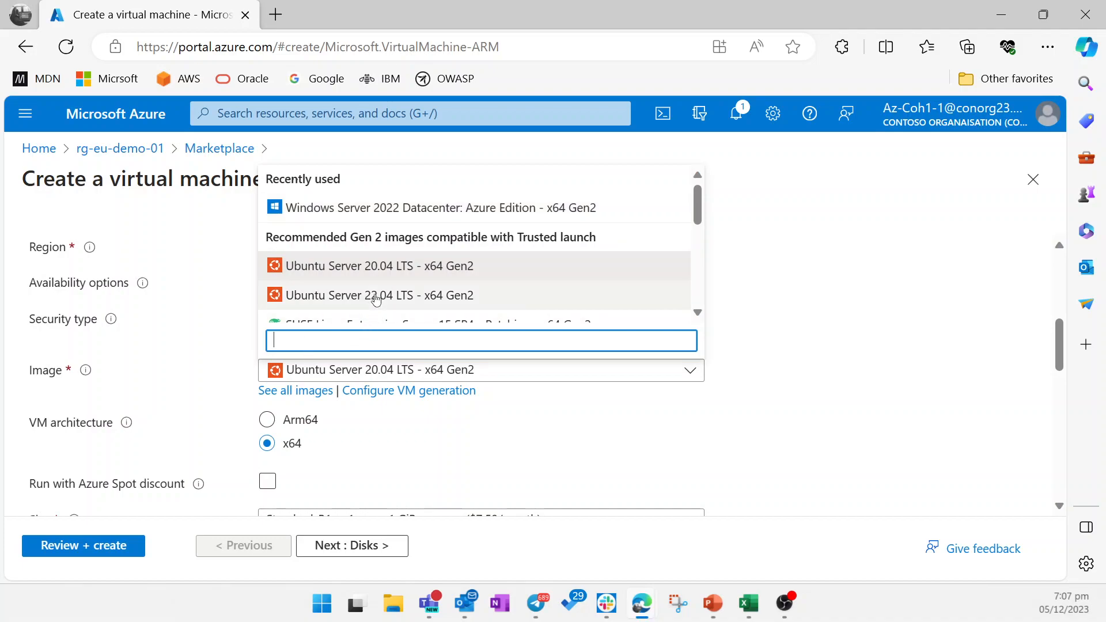
{"action": "scroll", "coordinate": [371, 298], "scroll_direction": "down", "scroll_amount": 5}
{"action": "scroll", "coordinate": [376, 300], "scroll_direction": "up", "scroll_amount": 5}
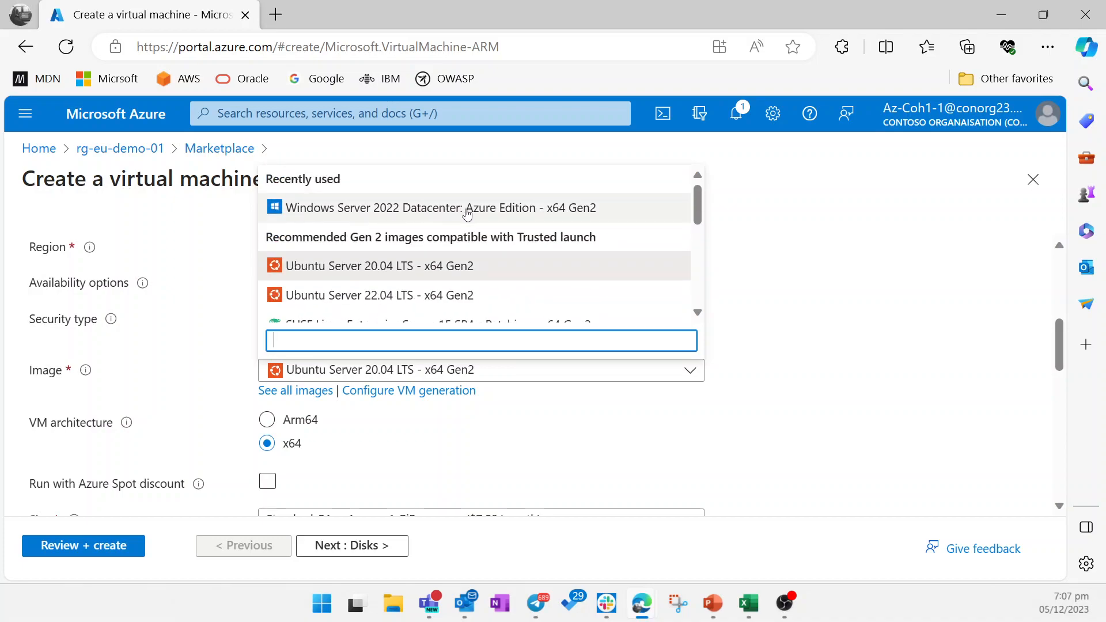
{"action": "left_click", "coordinate": [515, 212]}
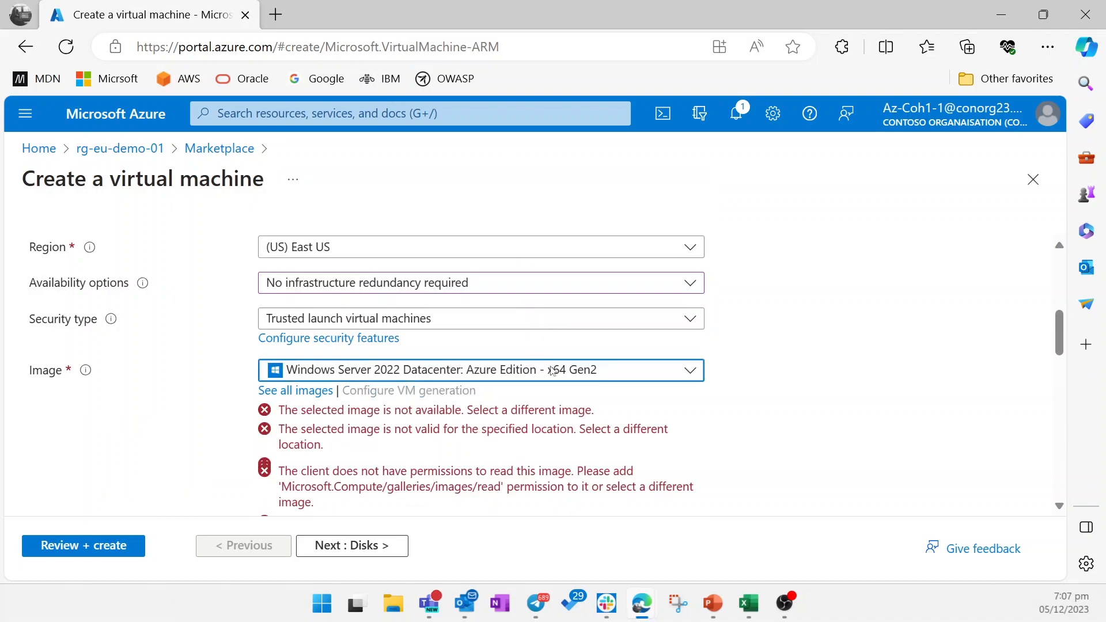
{"action": "scroll", "coordinate": [852, 350], "scroll_direction": "down", "scroll_amount": 1}
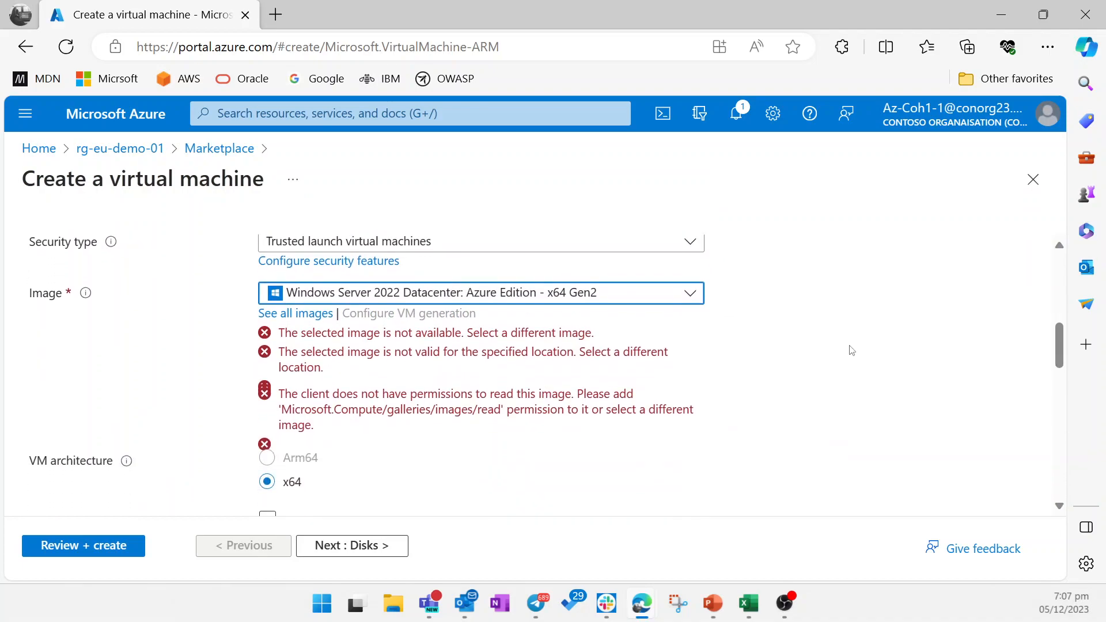
{"action": "scroll", "coordinate": [851, 350], "scroll_direction": "up", "scroll_amount": 1}
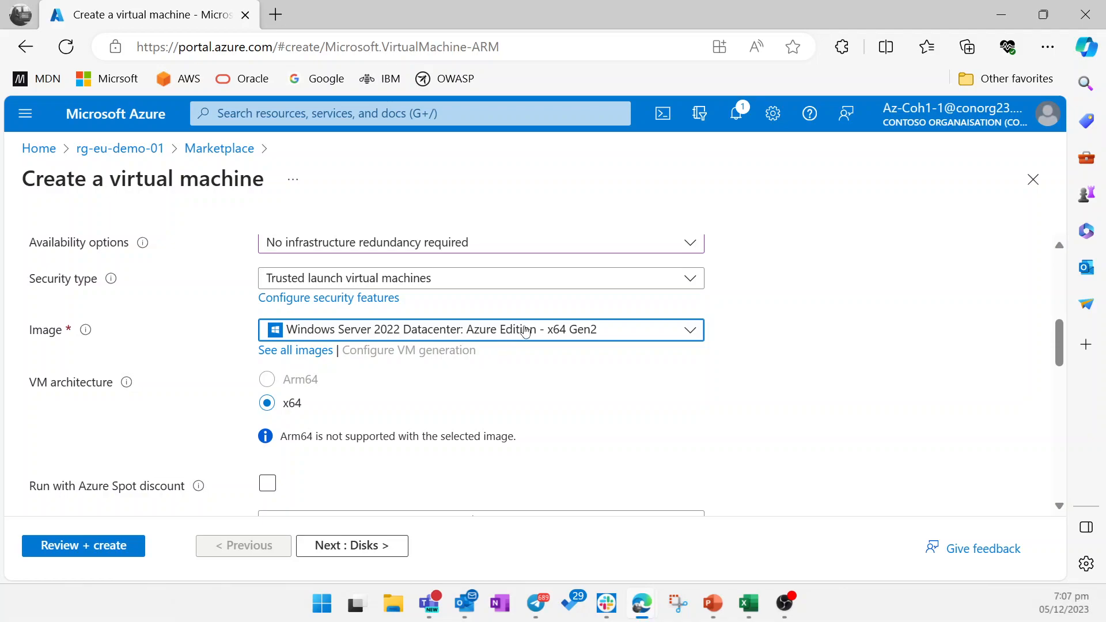
Step: Open the full list of VM sizes and search it for B1s
{"action": "scroll", "coordinate": [544, 387], "scroll_direction": "down", "scroll_amount": 2}
{"action": "scroll", "coordinate": [544, 388], "scroll_direction": "down", "scroll_amount": 2}
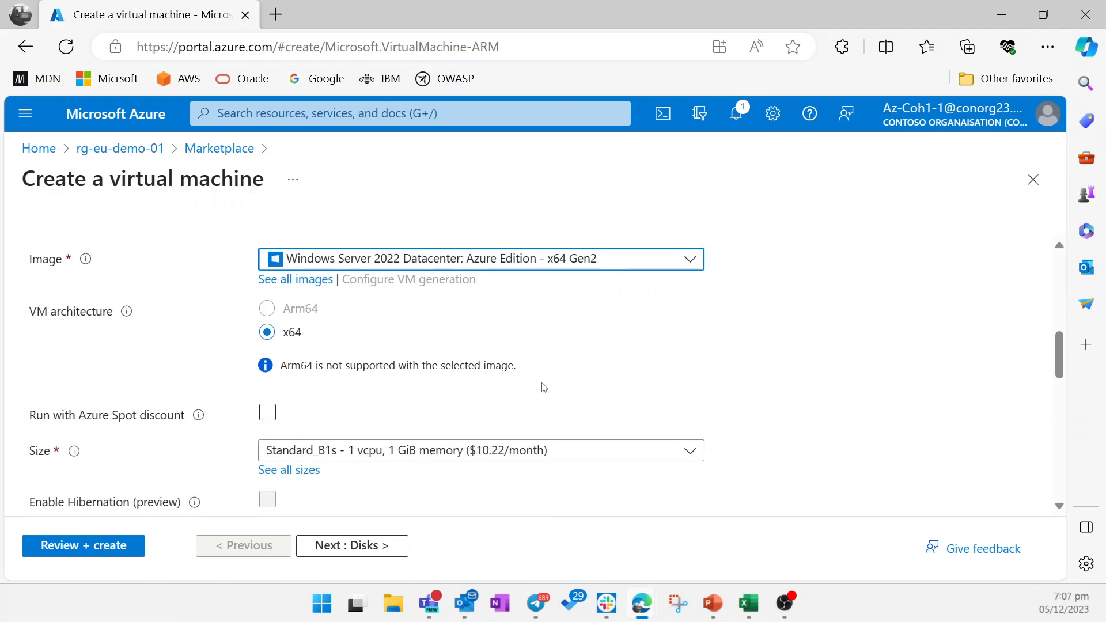
{"action": "scroll", "coordinate": [544, 388], "scroll_direction": "down", "scroll_amount": 3}
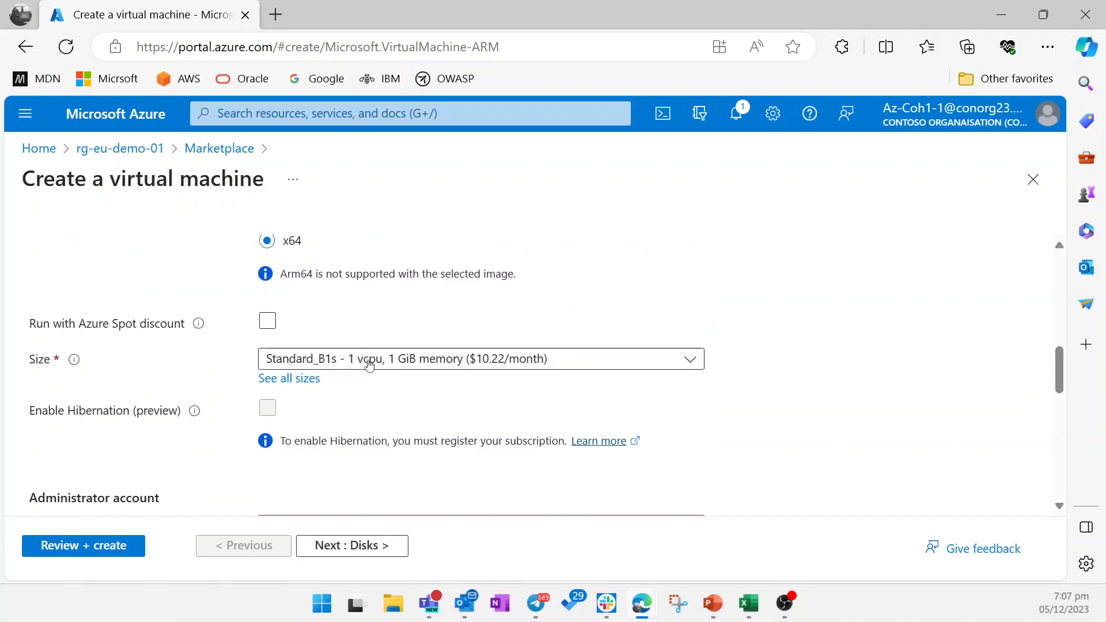
{"action": "left_click", "coordinate": [303, 387]}
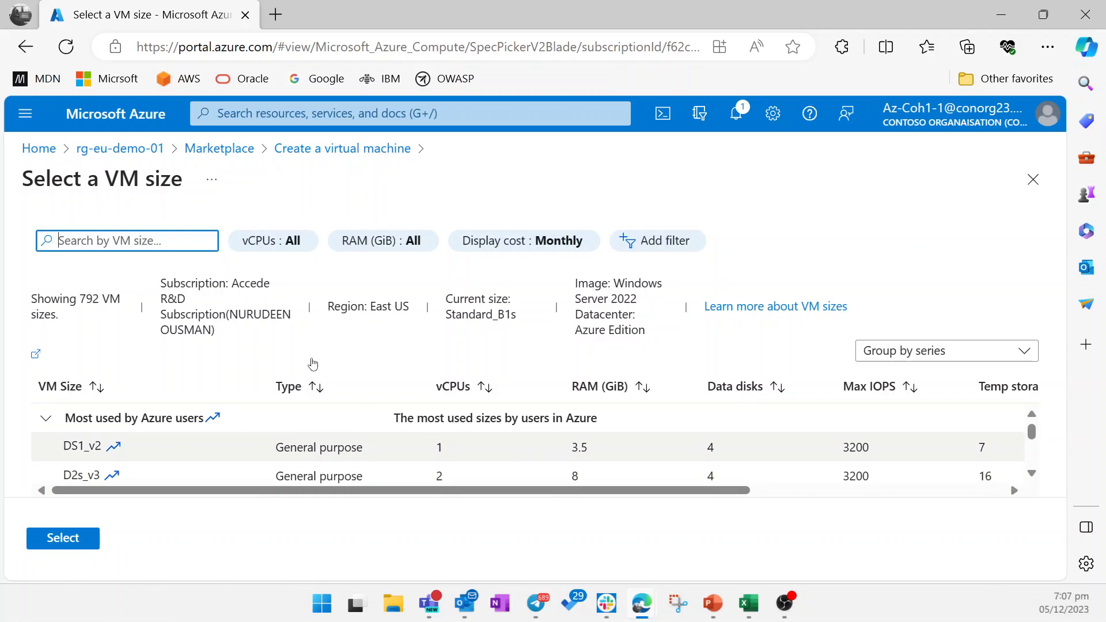
{"action": "type", "text": "B1s"}
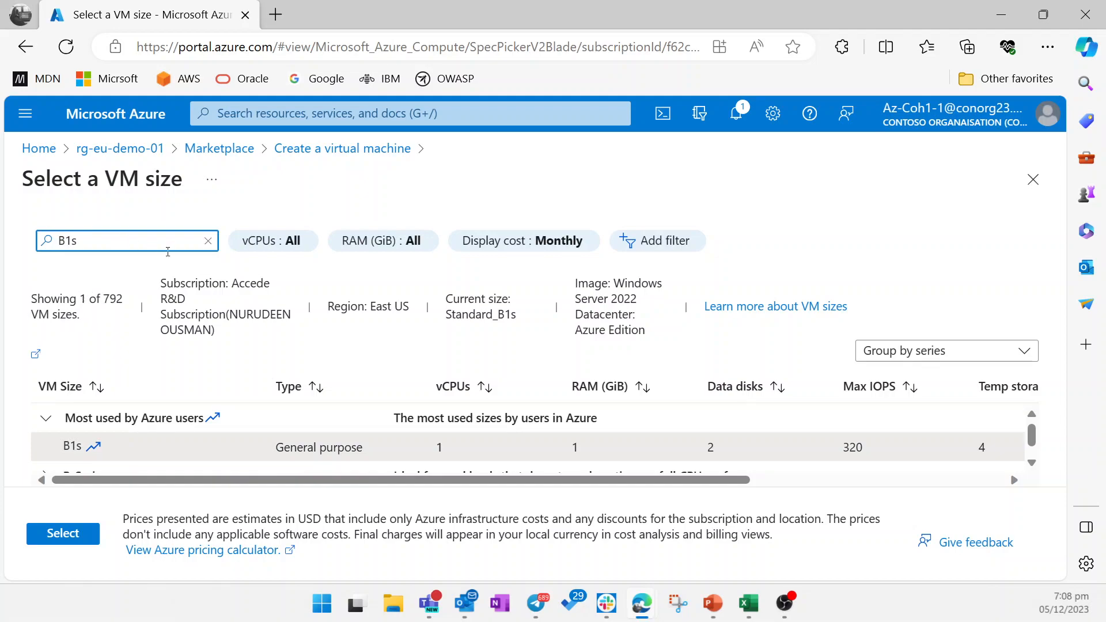
Step: Examine the B1s size's specifications and its monthly cost in the size list
{"action": "left_click_drag", "start_coordinate": [396, 481], "coordinate": [650, 478]}
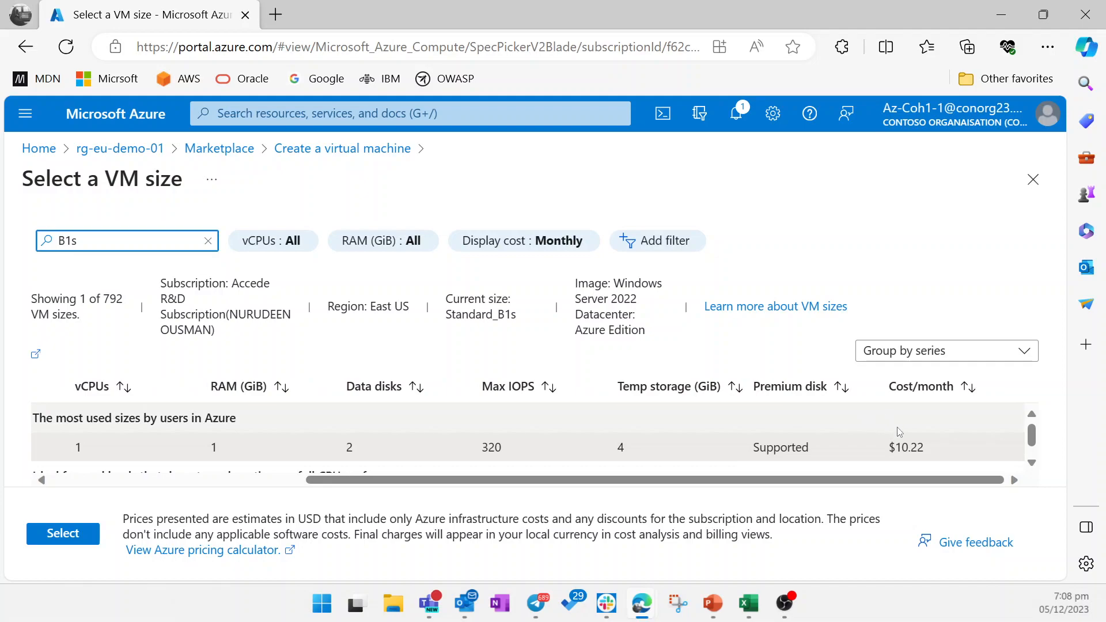
{"action": "scroll", "coordinate": [910, 455], "scroll_direction": "down", "scroll_amount": 1}
{"action": "scroll", "coordinate": [911, 458], "scroll_direction": "up", "scroll_amount": 1}
{"action": "scroll", "coordinate": [910, 456], "scroll_direction": "down", "scroll_amount": 1}
{"action": "scroll", "coordinate": [910, 457], "scroll_direction": "up", "scroll_amount": 1}
{"action": "scroll", "coordinate": [910, 457], "scroll_direction": "down", "scroll_amount": 1}
{"action": "scroll", "coordinate": [910, 457], "scroll_direction": "up", "scroll_amount": 1}
{"action": "scroll", "coordinate": [910, 457], "scroll_direction": "down", "scroll_amount": 1}
{"action": "scroll", "coordinate": [910, 457], "scroll_direction": "up", "scroll_amount": 1}
{"action": "scroll", "coordinate": [910, 458], "scroll_direction": "down", "scroll_amount": 1}
{"action": "scroll", "coordinate": [910, 457], "scroll_direction": "up", "scroll_amount": 1}
{"action": "scroll", "coordinate": [909, 453], "scroll_direction": "down", "scroll_amount": 1}
{"action": "scroll", "coordinate": [907, 448], "scroll_direction": "up", "scroll_amount": 1}
{"action": "scroll", "coordinate": [907, 448], "scroll_direction": "down", "scroll_amount": 1}
{"action": "scroll", "coordinate": [905, 441], "scroll_direction": "up", "scroll_amount": 1}
{"action": "scroll", "coordinate": [903, 436], "scroll_direction": "down", "scroll_amount": 1}
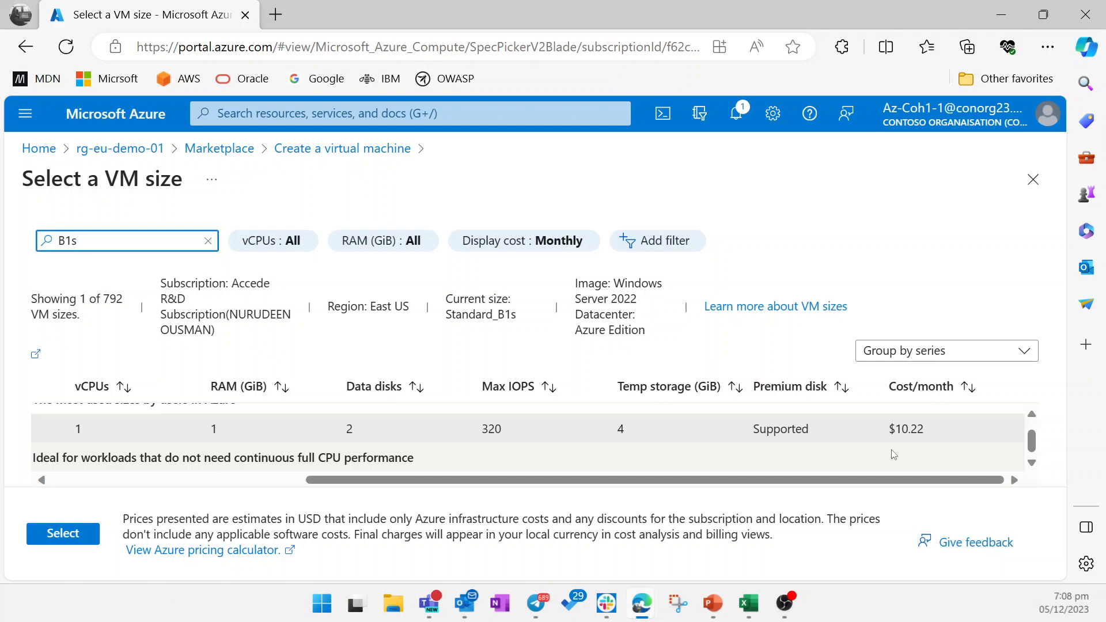
{"action": "scroll", "coordinate": [892, 454], "scroll_direction": "up", "scroll_amount": 1}
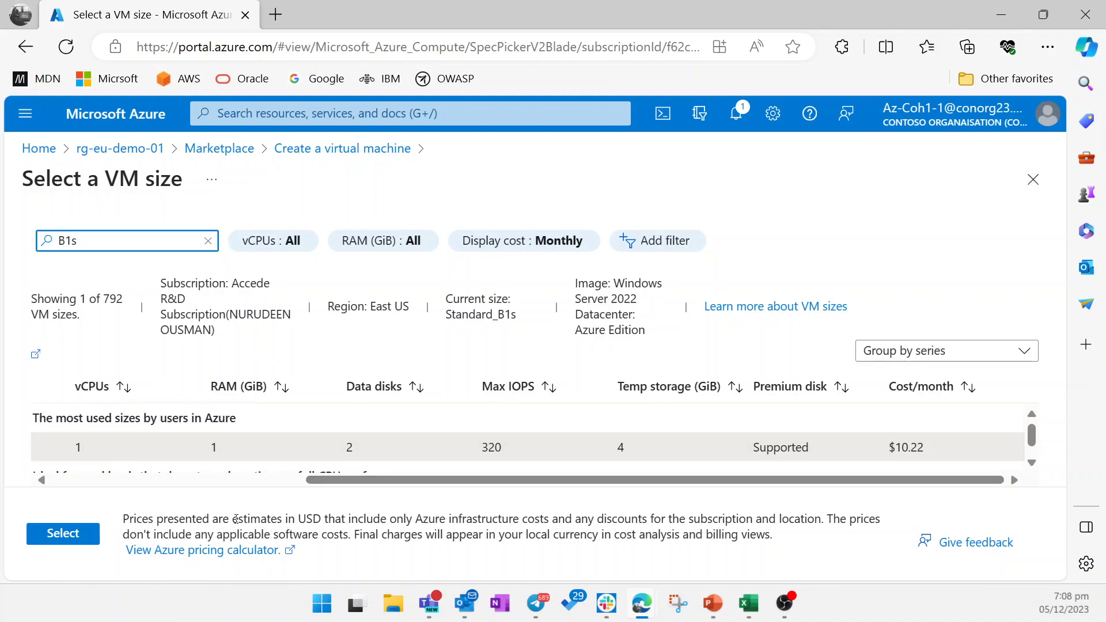
Step: Choose the B1s size for the virtual machine and confirm the selection
{"action": "left_click", "coordinate": [267, 453]}
{"action": "left_click", "coordinate": [65, 544]}
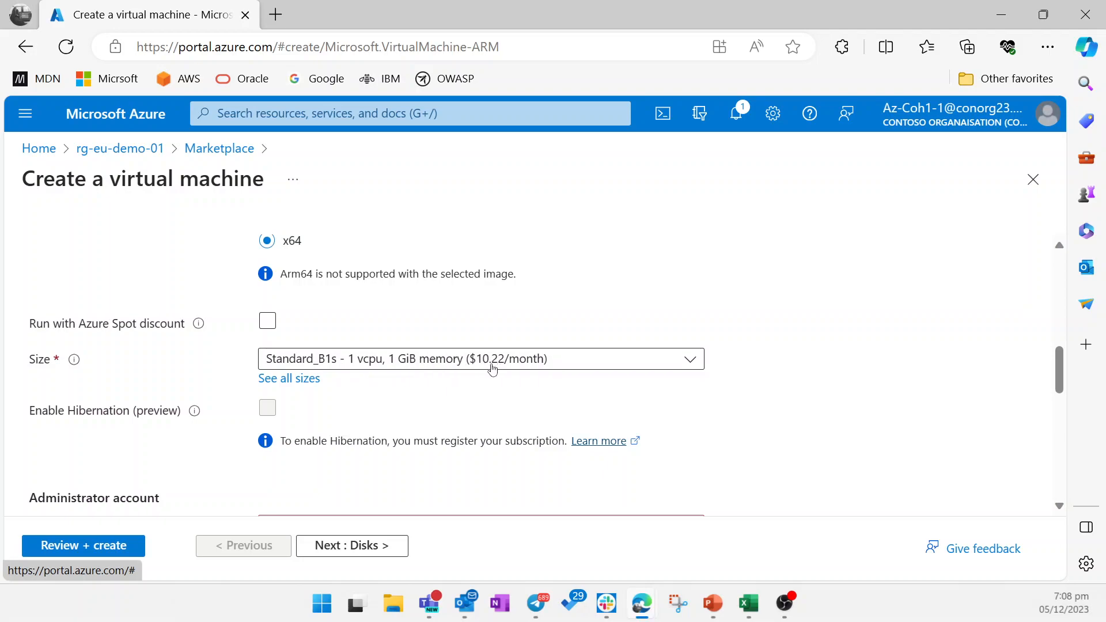
Step: Set the administrator username to accounts, then enter and confirm the administrator password
{"action": "scroll", "coordinate": [452, 426], "scroll_direction": "down", "scroll_amount": 3}
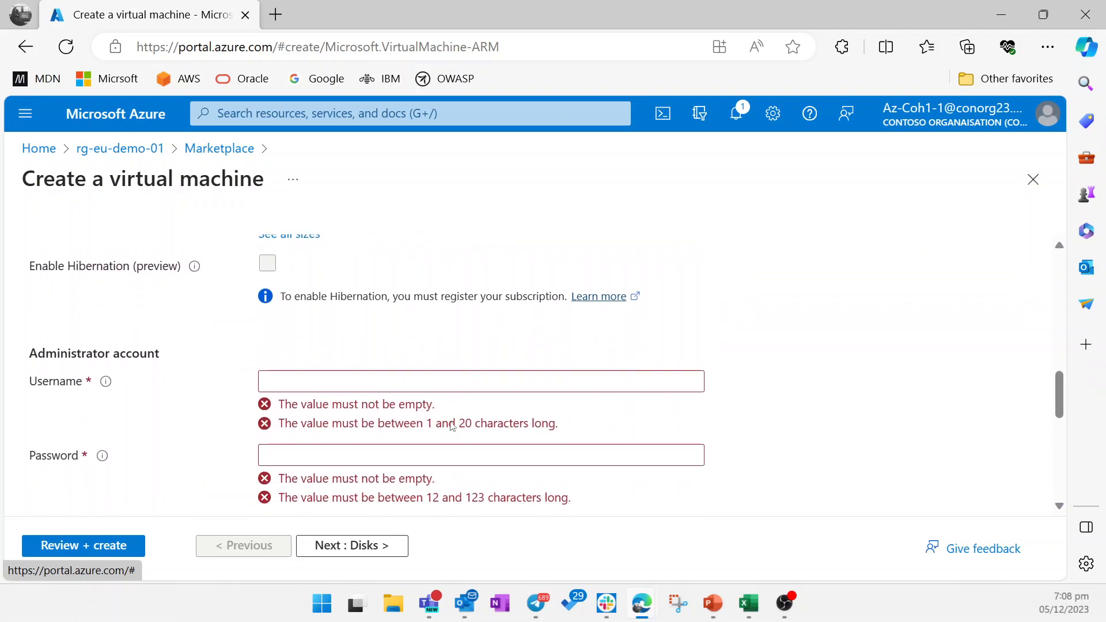
{"action": "left_click", "coordinate": [410, 380]}
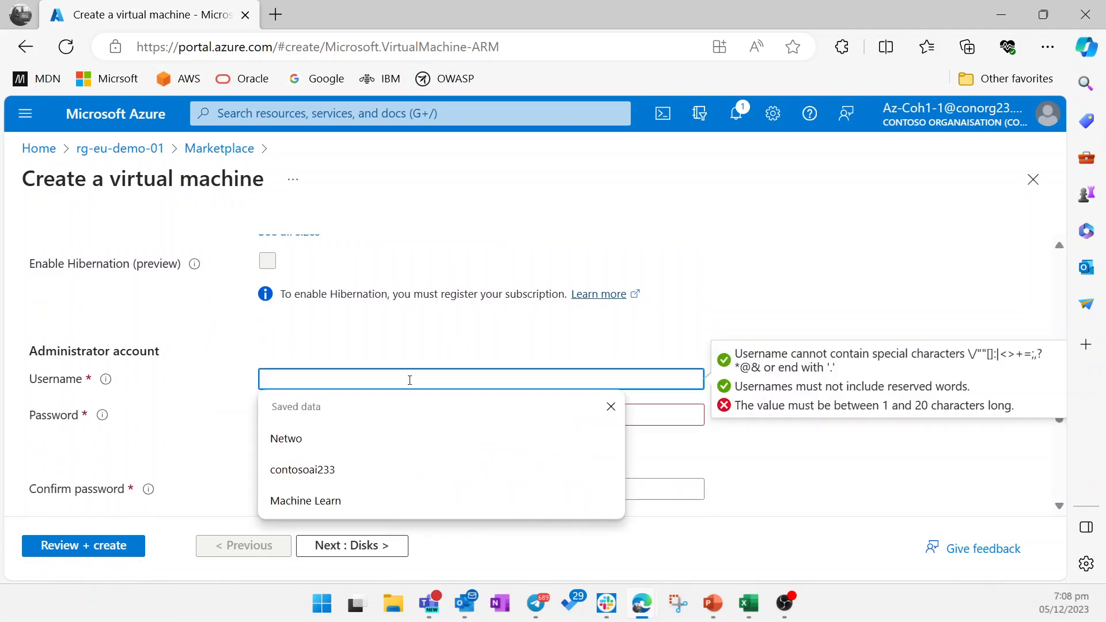
{"action": "type", "text": "accounts"}
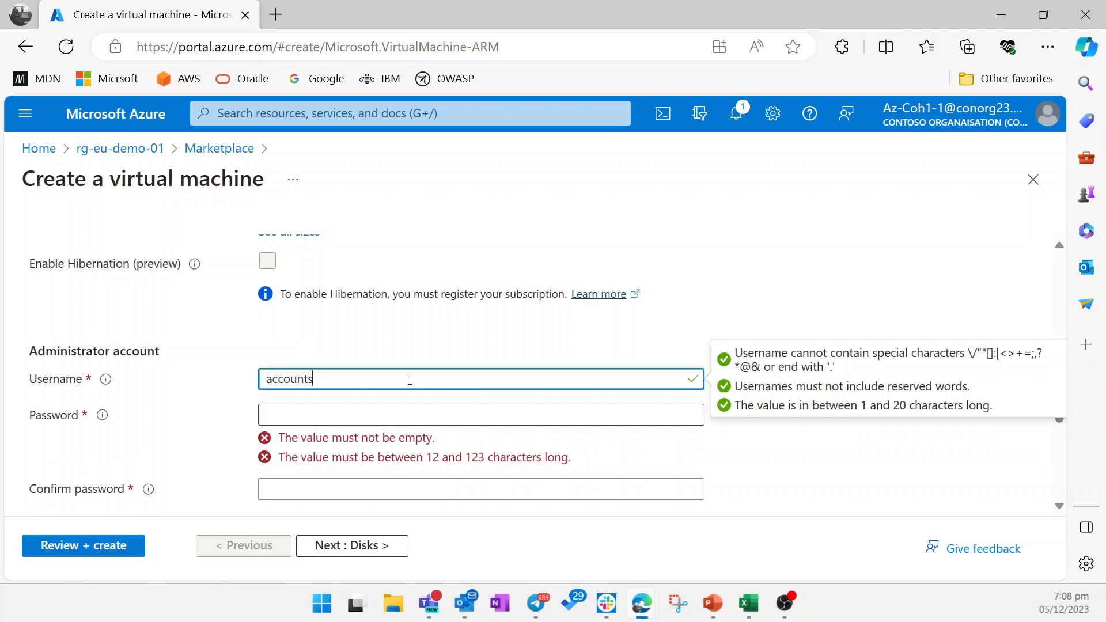
{"action": "left_click", "coordinate": [405, 419]}
{"action": "type", "text": "P"}
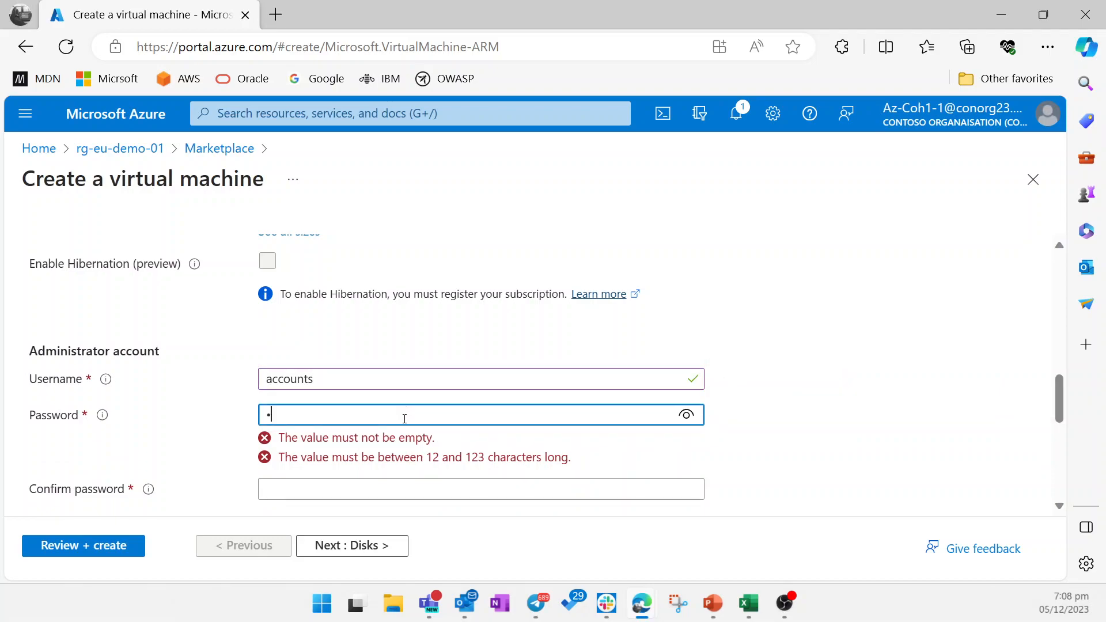
{"action": "type", "text": "•••••••"}
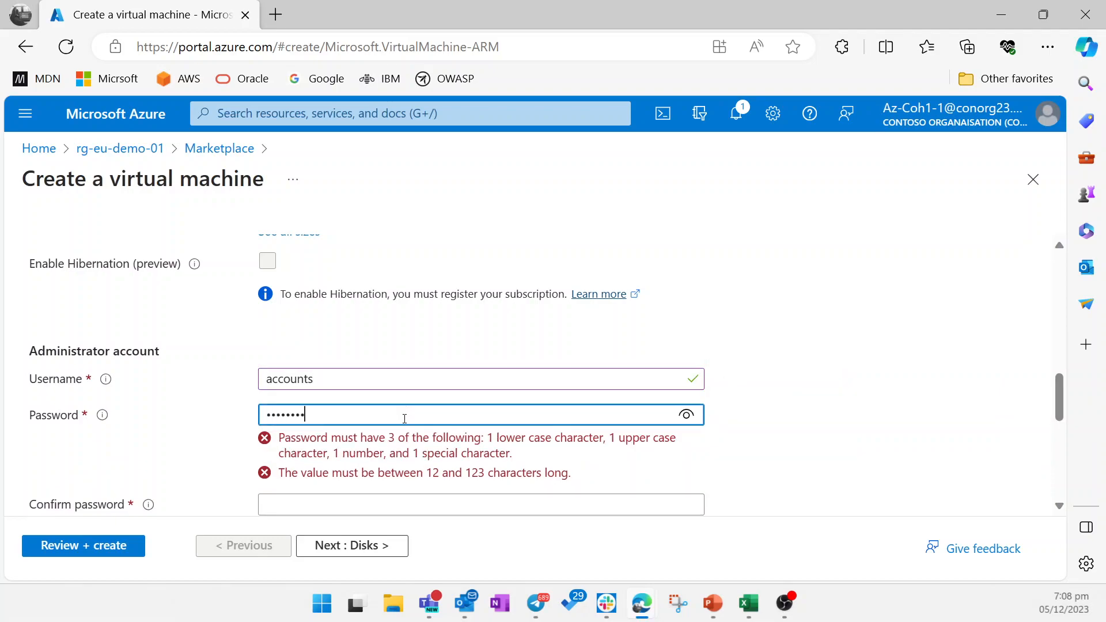
{"action": "type", "text": "•"}
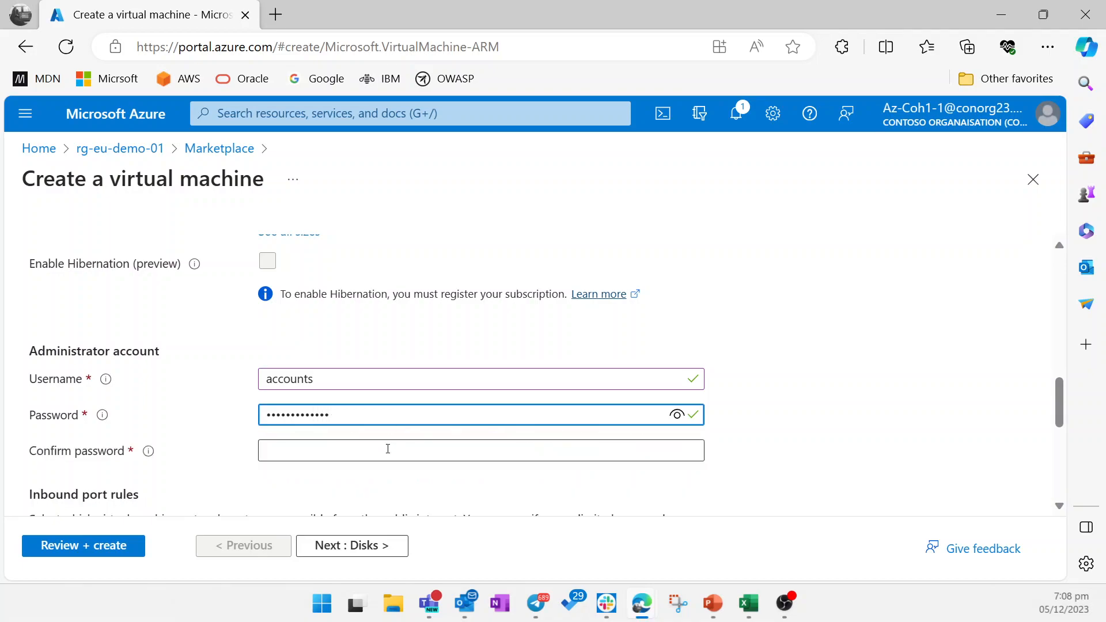
{"action": "left_click", "coordinate": [384, 452]}
{"action": "type", "text": "•••••••••••••"}
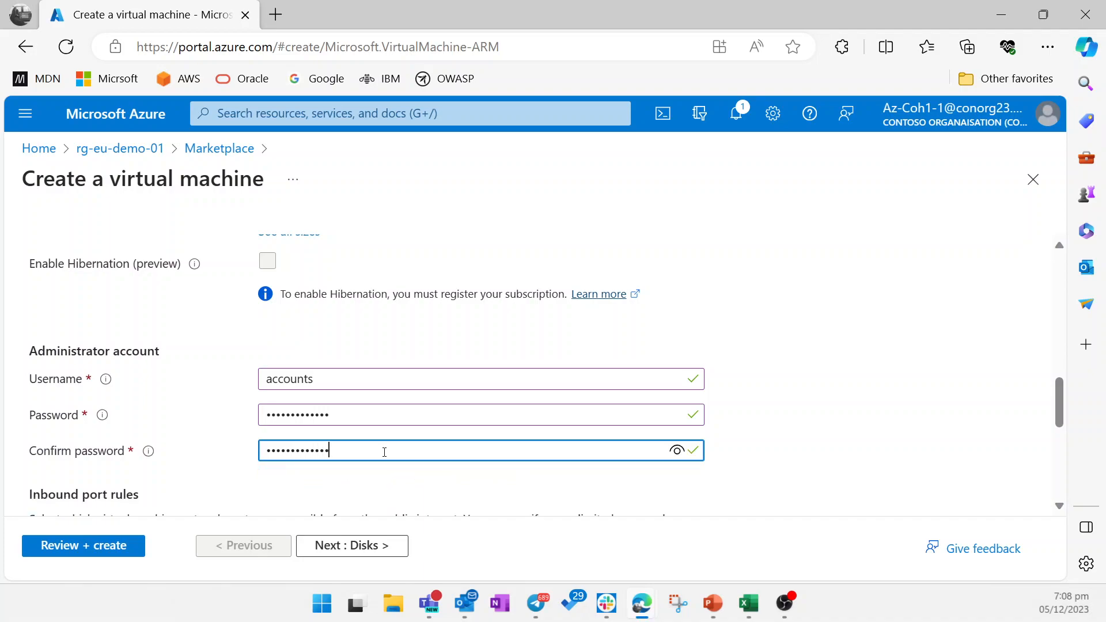
Step: Re-enter the last character of the administrator password confirmation
{"action": "scroll", "coordinate": [384, 452], "scroll_direction": "down", "scroll_amount": 2}
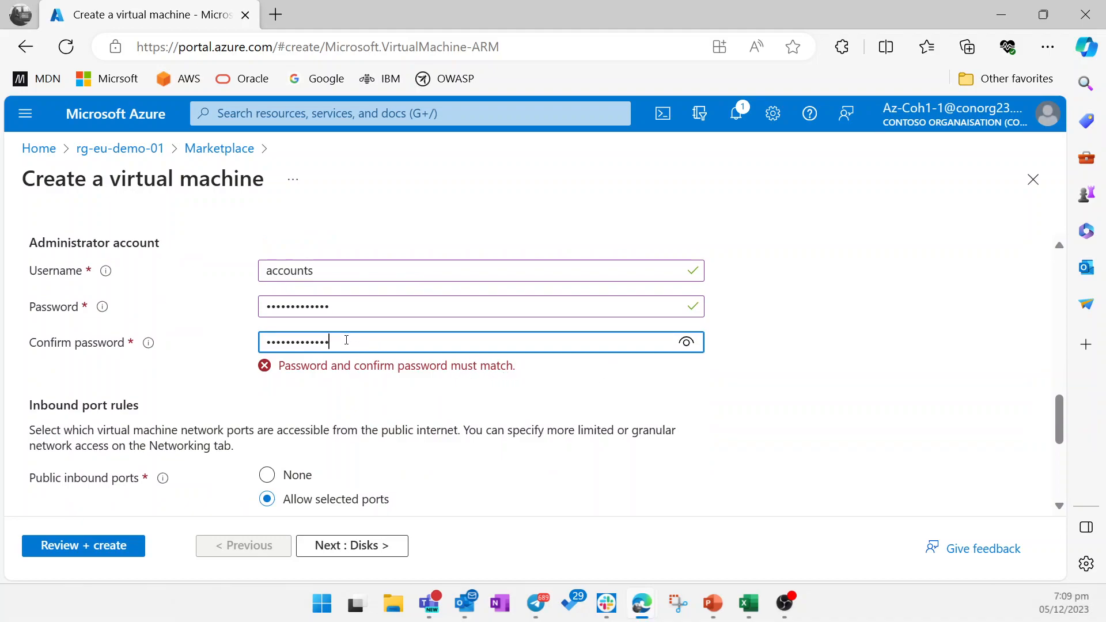
{"action": "scroll", "coordinate": [416, 398], "scroll_direction": "down", "scroll_amount": 2}
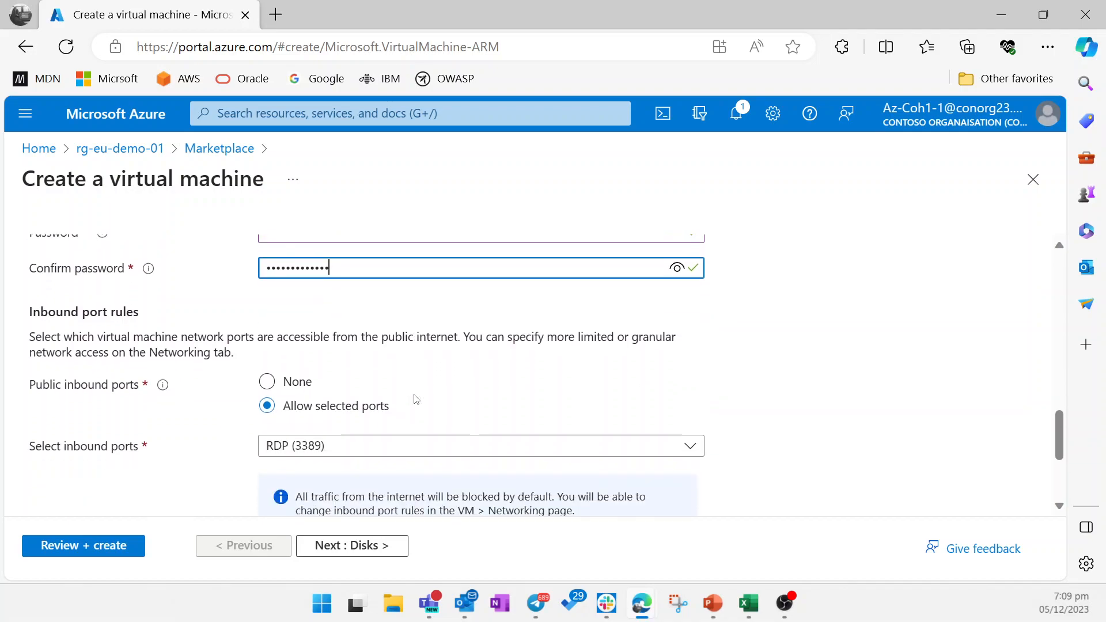
{"action": "scroll", "coordinate": [417, 398], "scroll_direction": "up", "scroll_amount": 1}
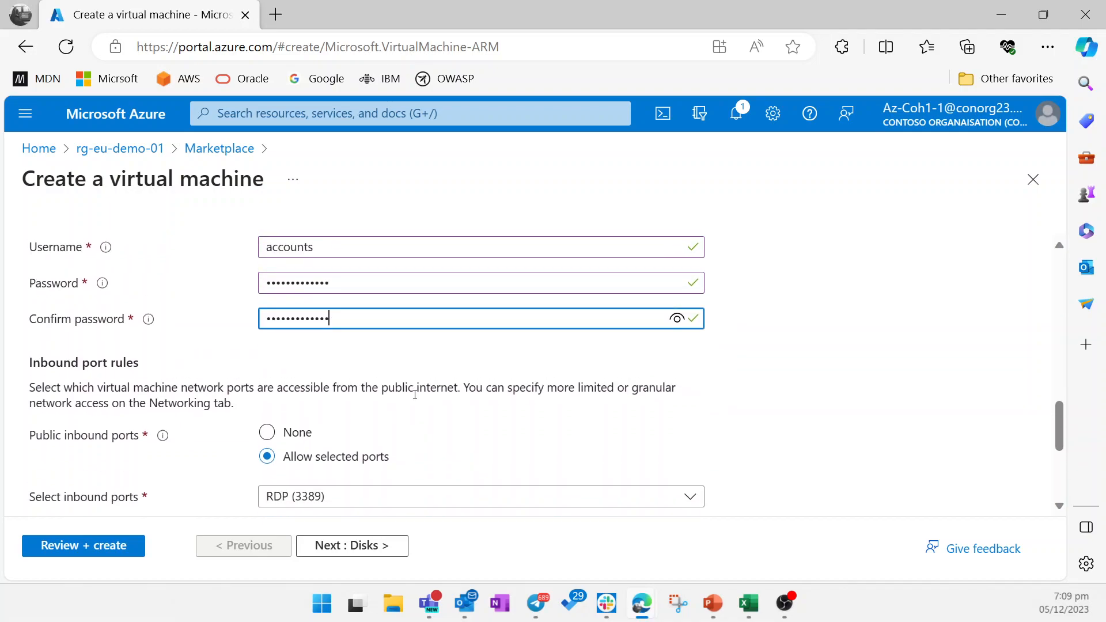
{"action": "key", "text": "BackSpace"}
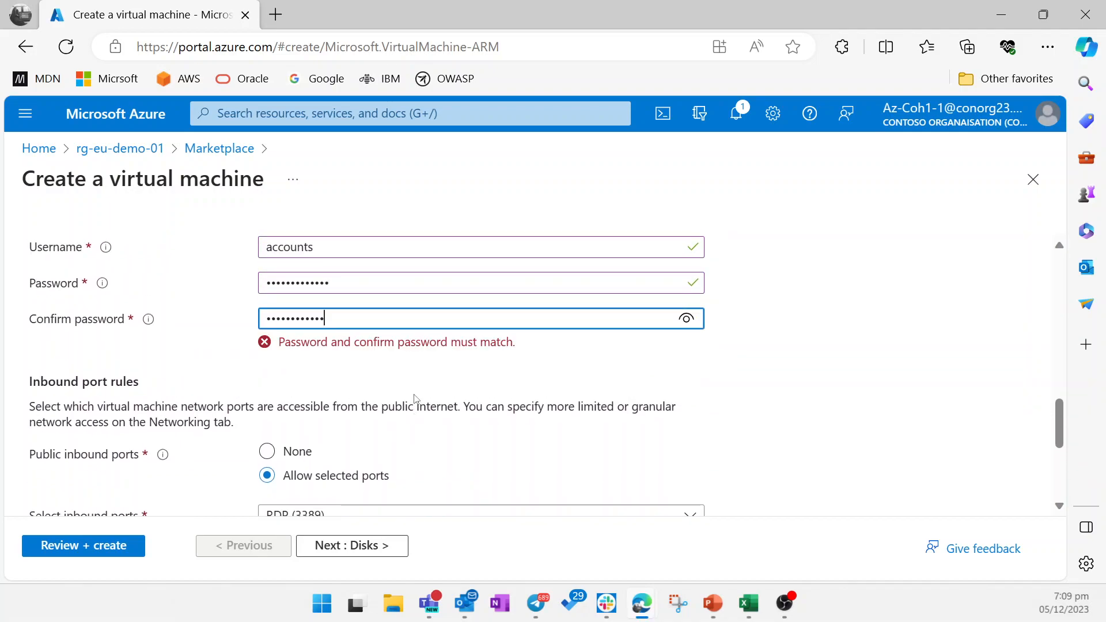
{"action": "type", "text": "!"}
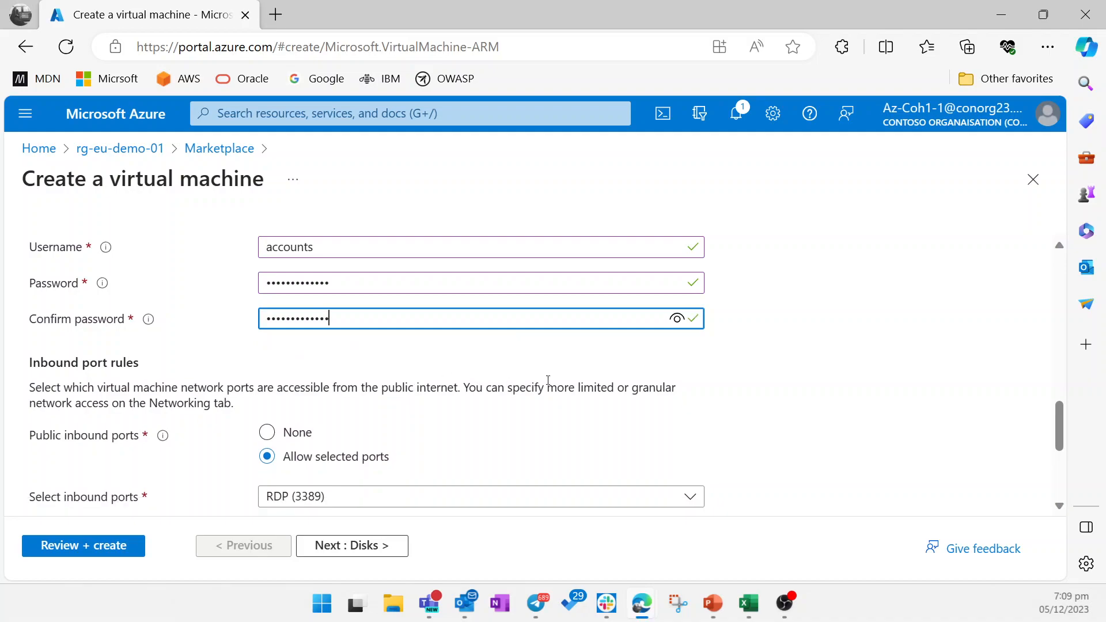
Step: Reveal the administrator password confirmation to check it, and continue to the virtual machine's disk settings
{"action": "left_click", "coordinate": [676, 322]}
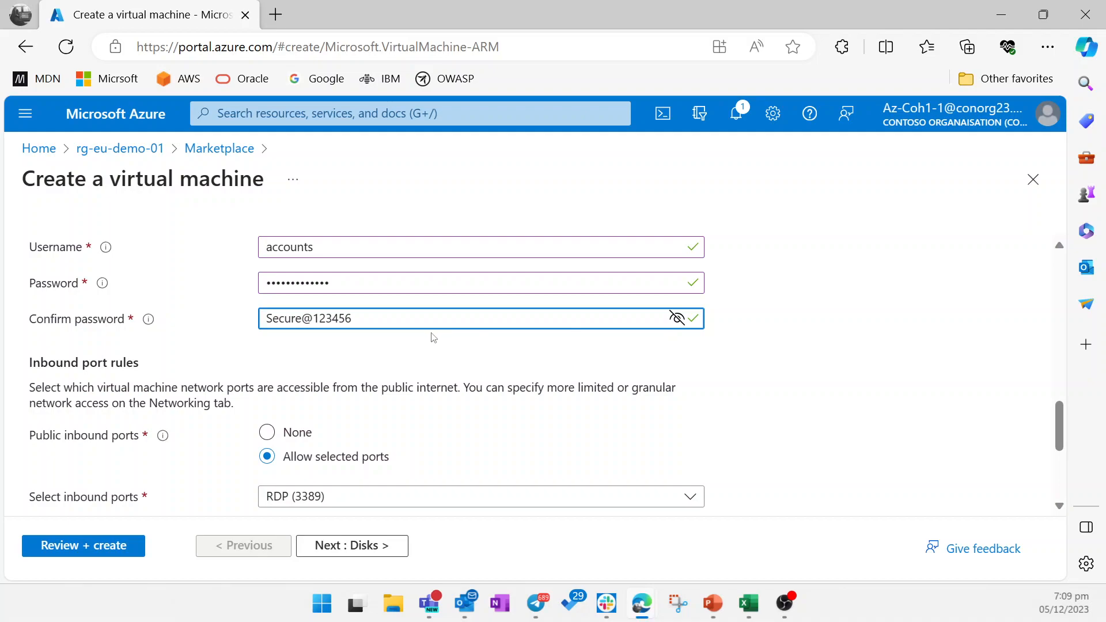
{"action": "scroll", "coordinate": [446, 415], "scroll_direction": "down", "scroll_amount": 2}
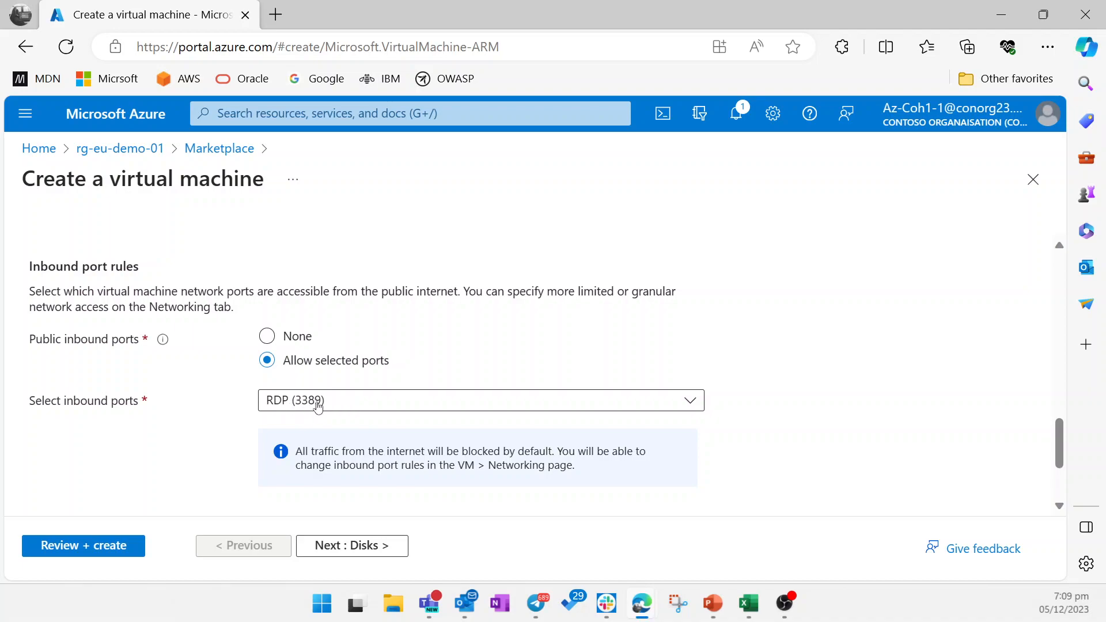
{"action": "left_click", "coordinate": [370, 552]}
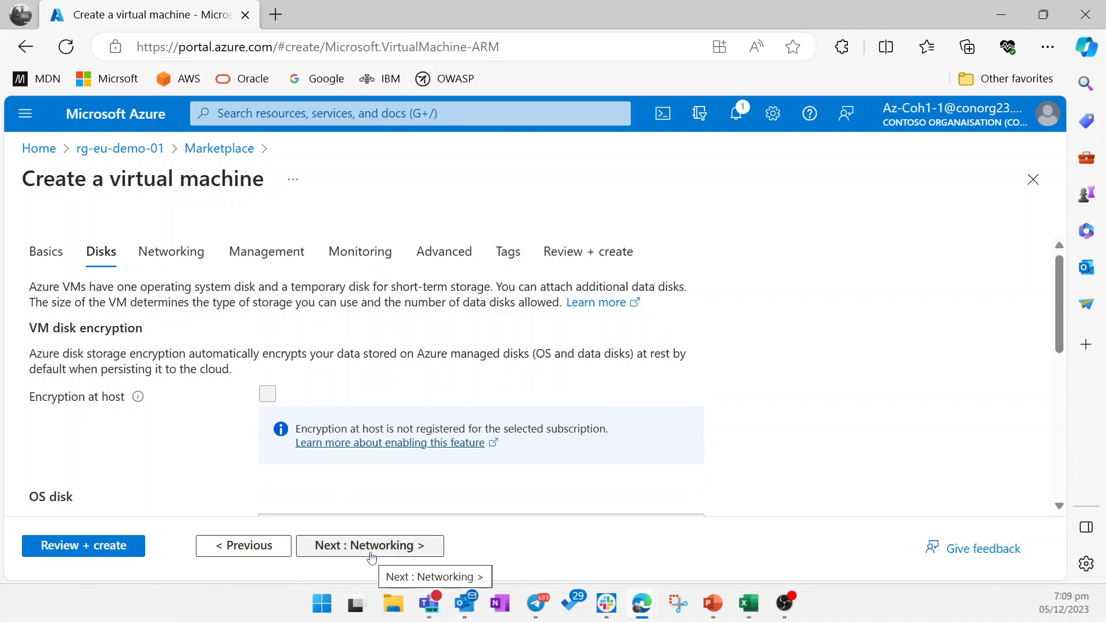
Step: Set the OS disk type to Standard HDD under locally-redundant storage
{"action": "scroll", "coordinate": [192, 446], "scroll_direction": "down", "scroll_amount": 2}
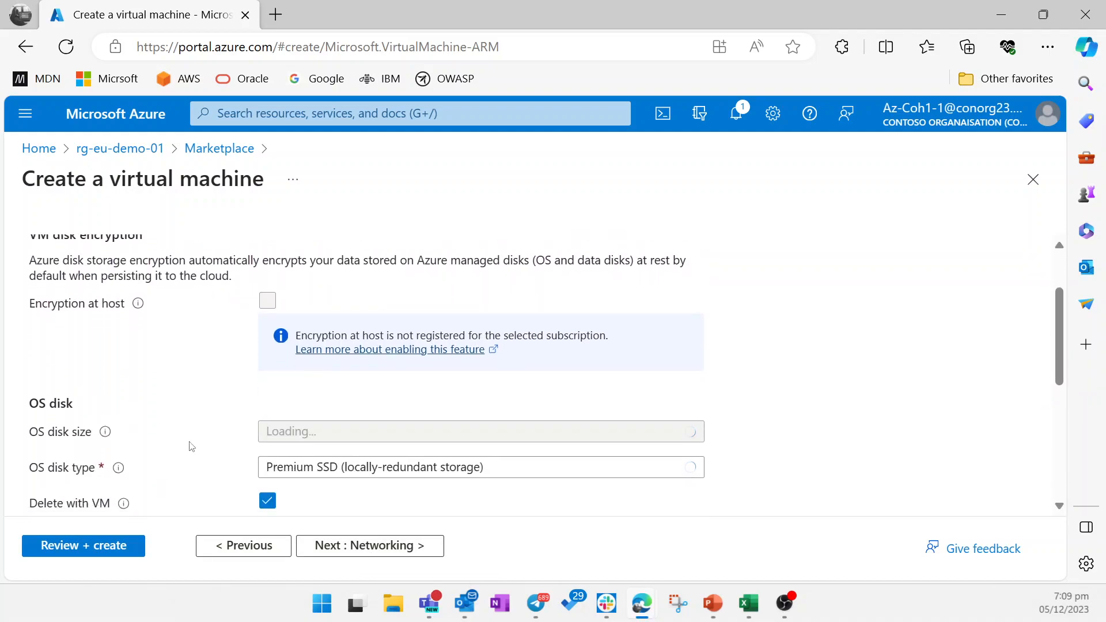
{"action": "scroll", "coordinate": [191, 447], "scroll_direction": "down", "scroll_amount": 1}
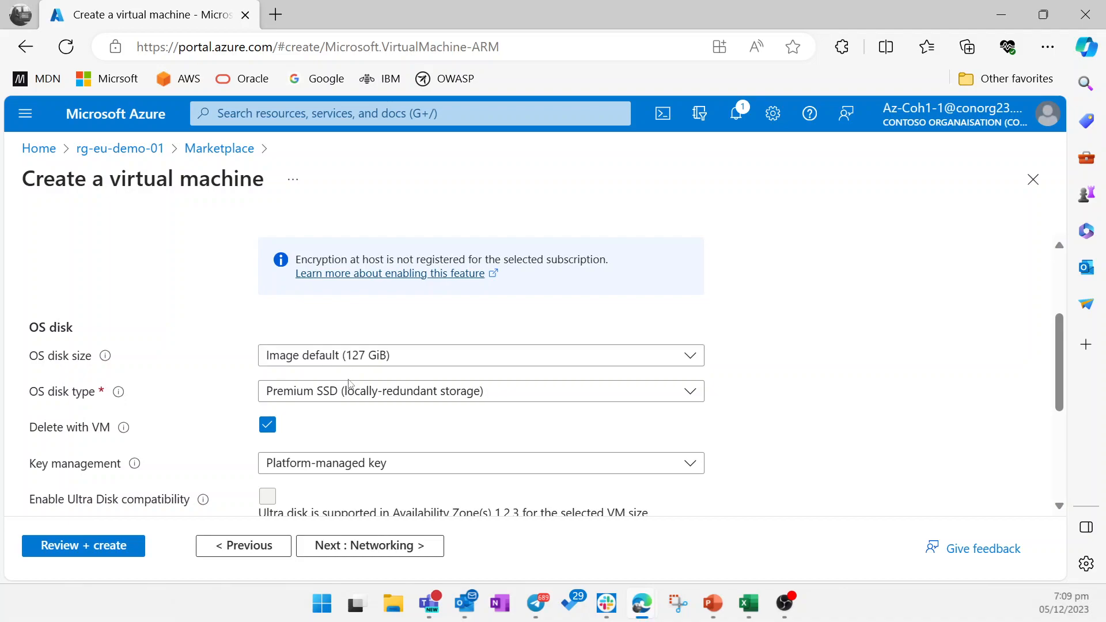
{"action": "scroll", "coordinate": [347, 400], "scroll_direction": "down", "scroll_amount": 1}
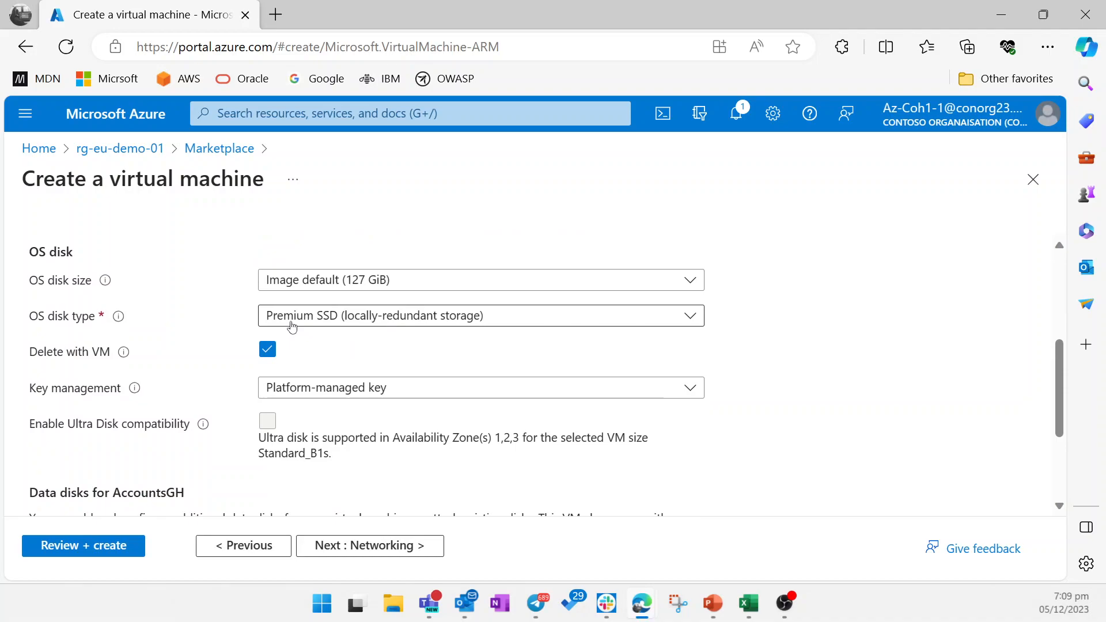
{"action": "left_click", "coordinate": [363, 323]}
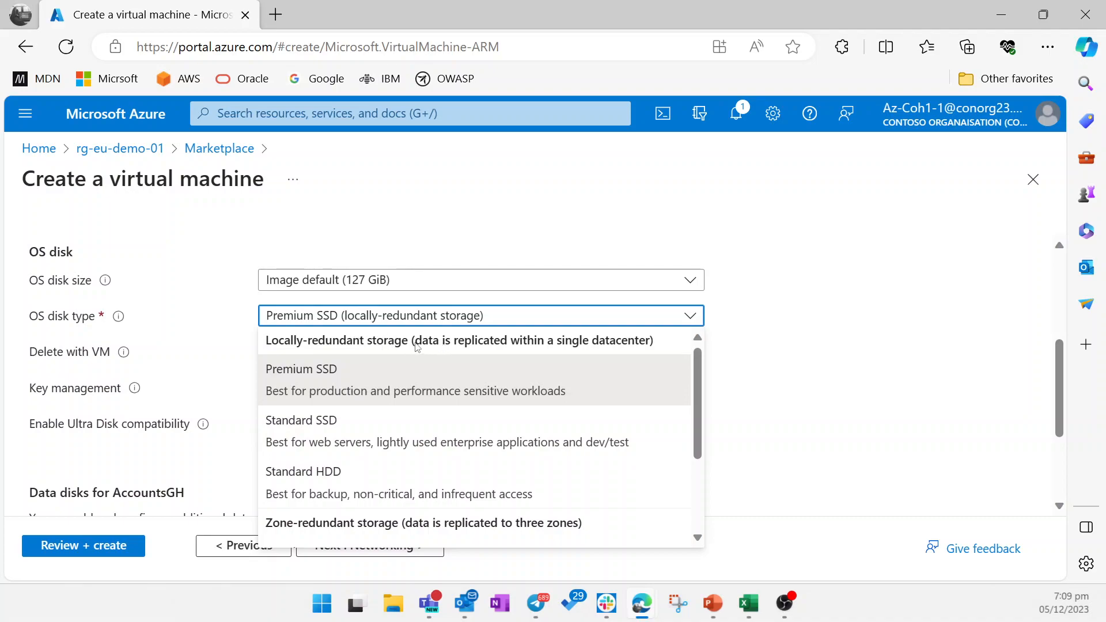
{"action": "scroll", "coordinate": [449, 439], "scroll_direction": "down", "scroll_amount": 1}
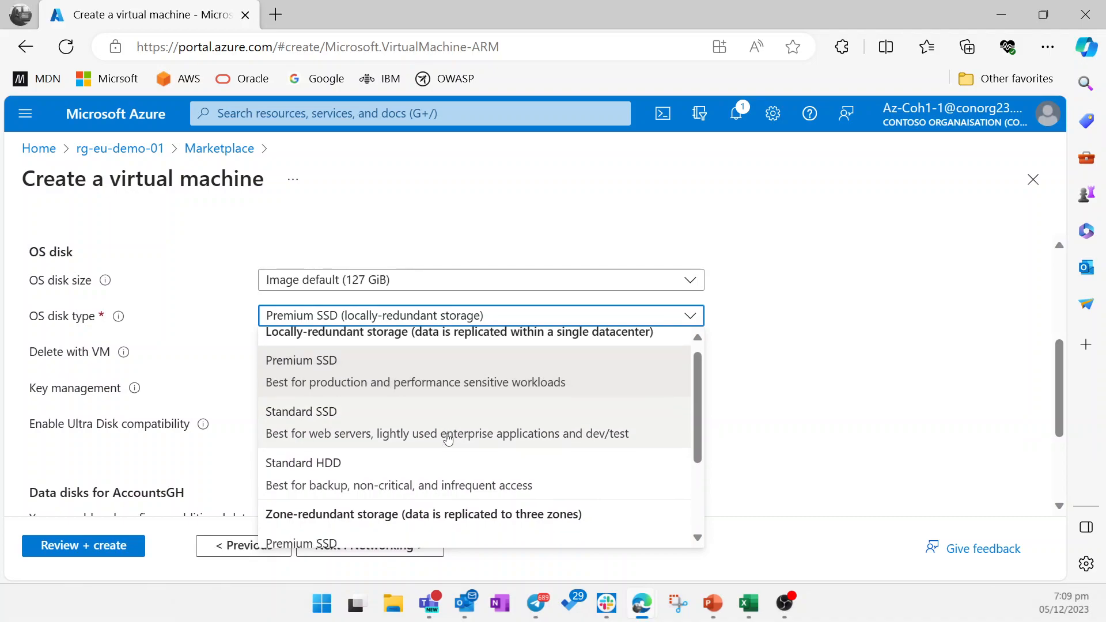
{"action": "scroll", "coordinate": [448, 439], "scroll_direction": "down", "scroll_amount": 1}
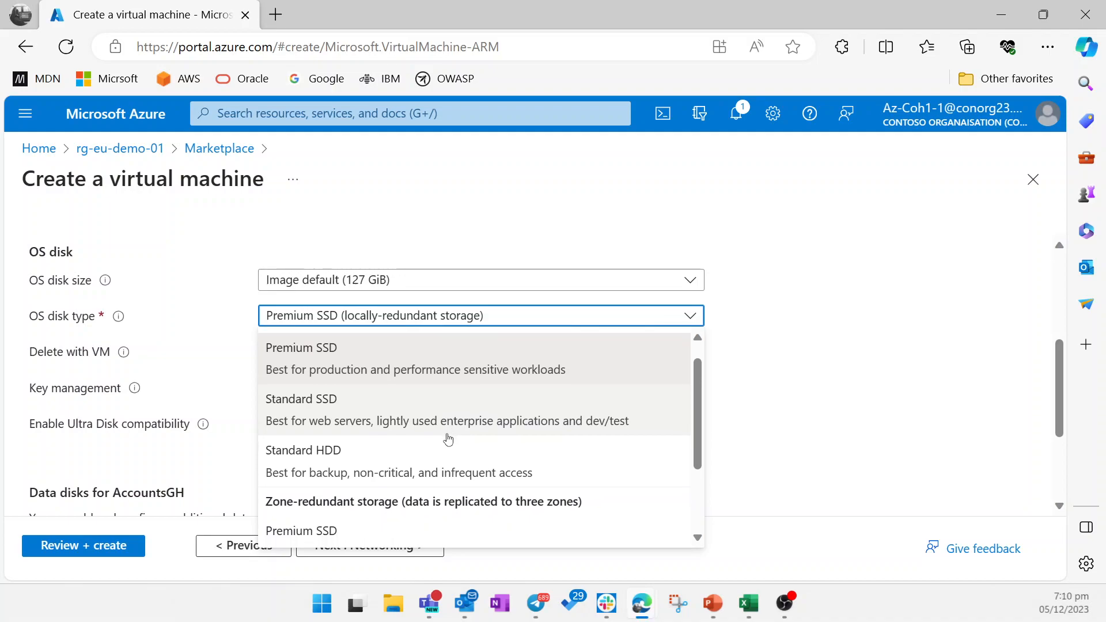
{"action": "scroll", "coordinate": [448, 438], "scroll_direction": "down", "scroll_amount": 3}
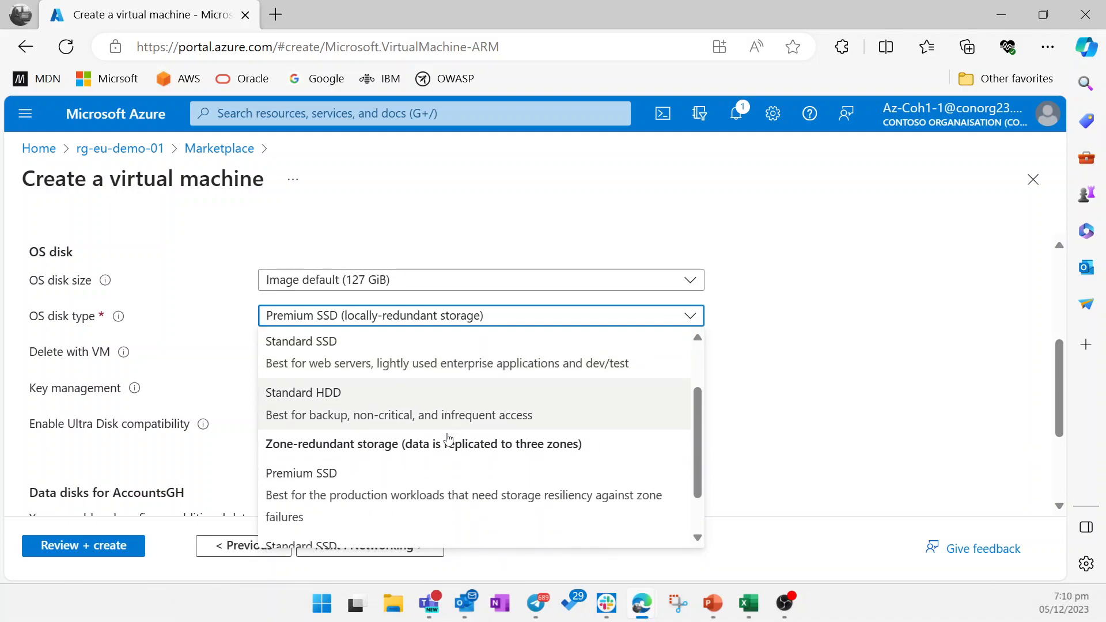
{"action": "scroll", "coordinate": [448, 439], "scroll_direction": "down", "scroll_amount": 2}
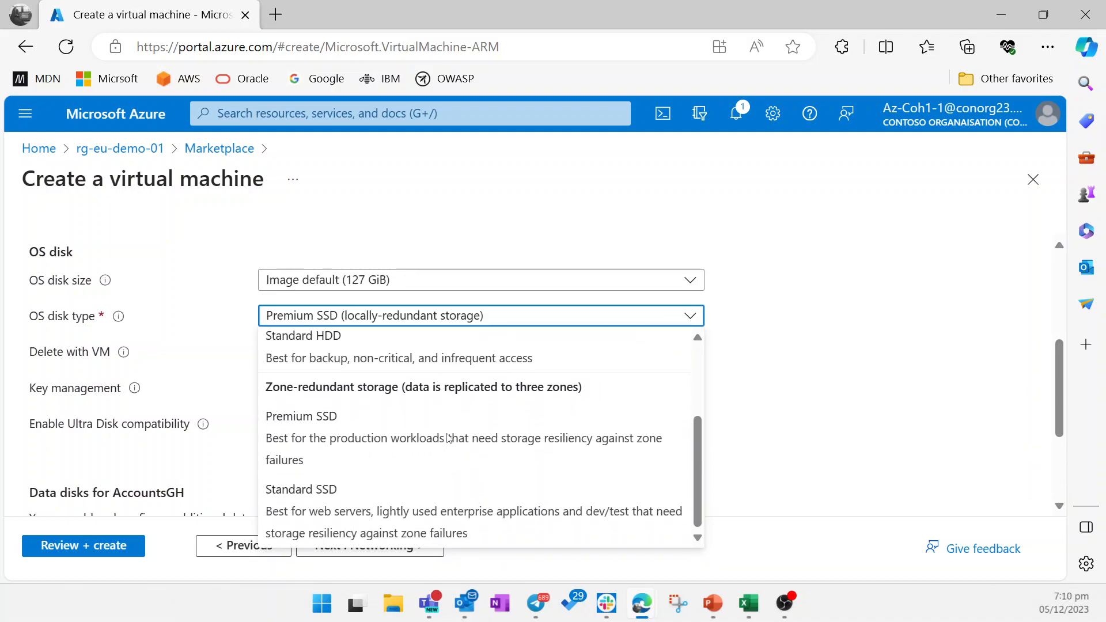
{"action": "scroll", "coordinate": [448, 439], "scroll_direction": "up", "scroll_amount": 6}
{"action": "scroll", "coordinate": [448, 439], "scroll_direction": "down", "scroll_amount": 6}
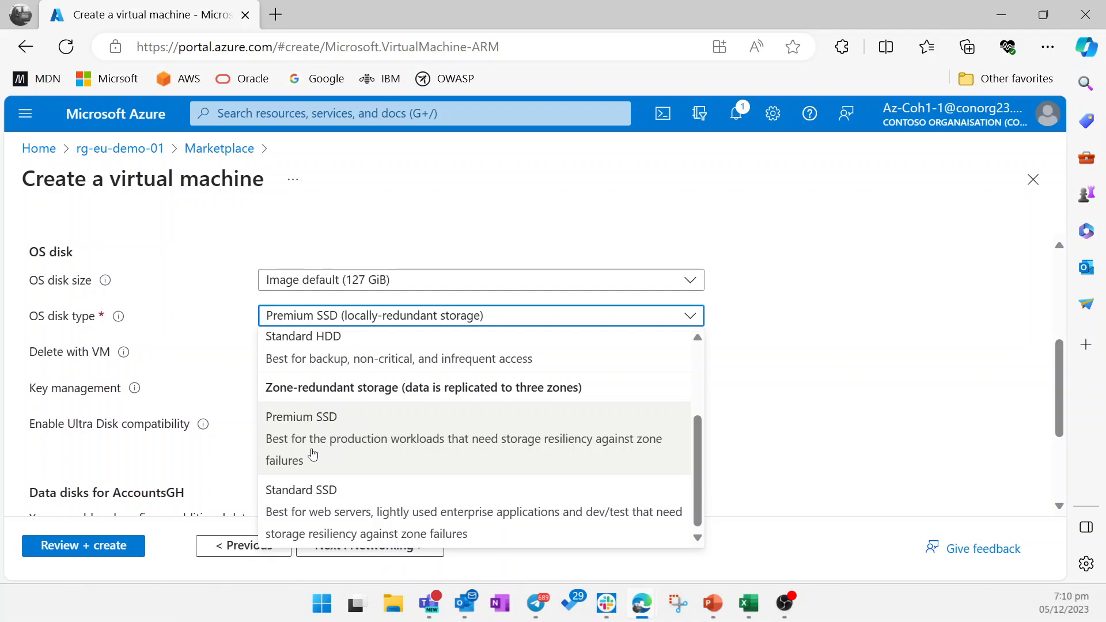
{"action": "scroll", "coordinate": [393, 479], "scroll_direction": "up", "scroll_amount": 3}
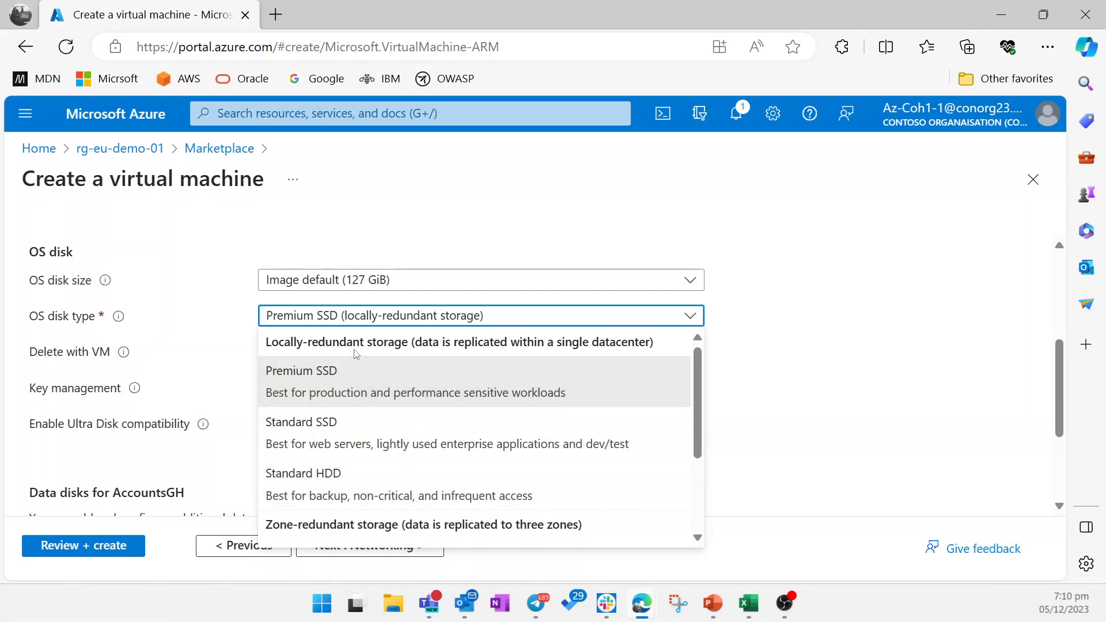
{"action": "left_click", "coordinate": [384, 478]}
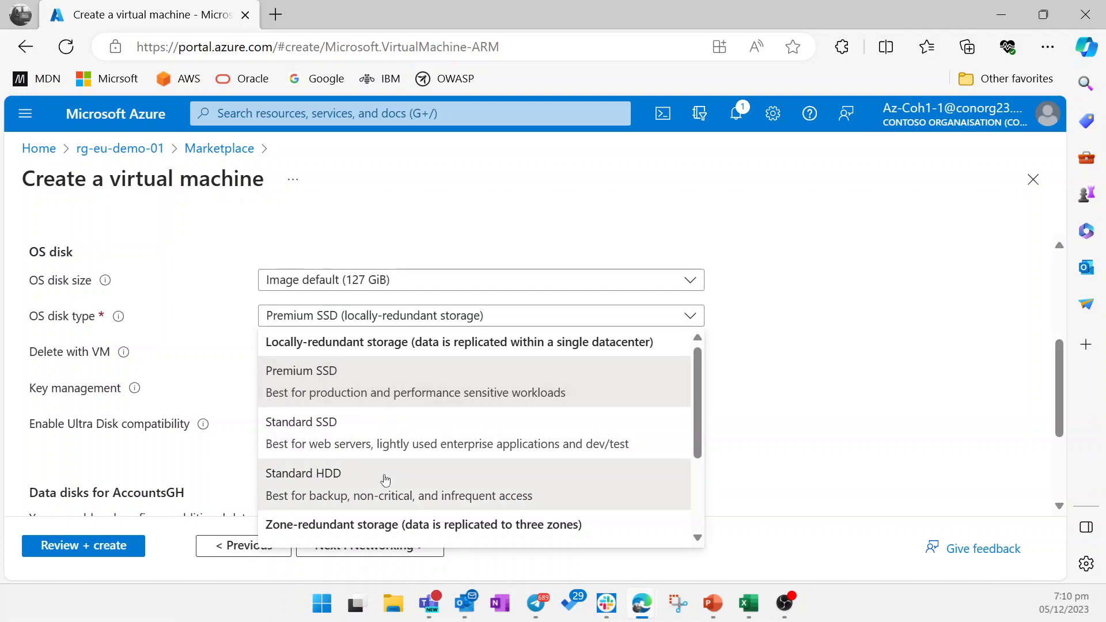
Step: Continue to the networking settings without attaching any data disks
{"action": "scroll", "coordinate": [385, 479], "scroll_direction": "down", "scroll_amount": 3}
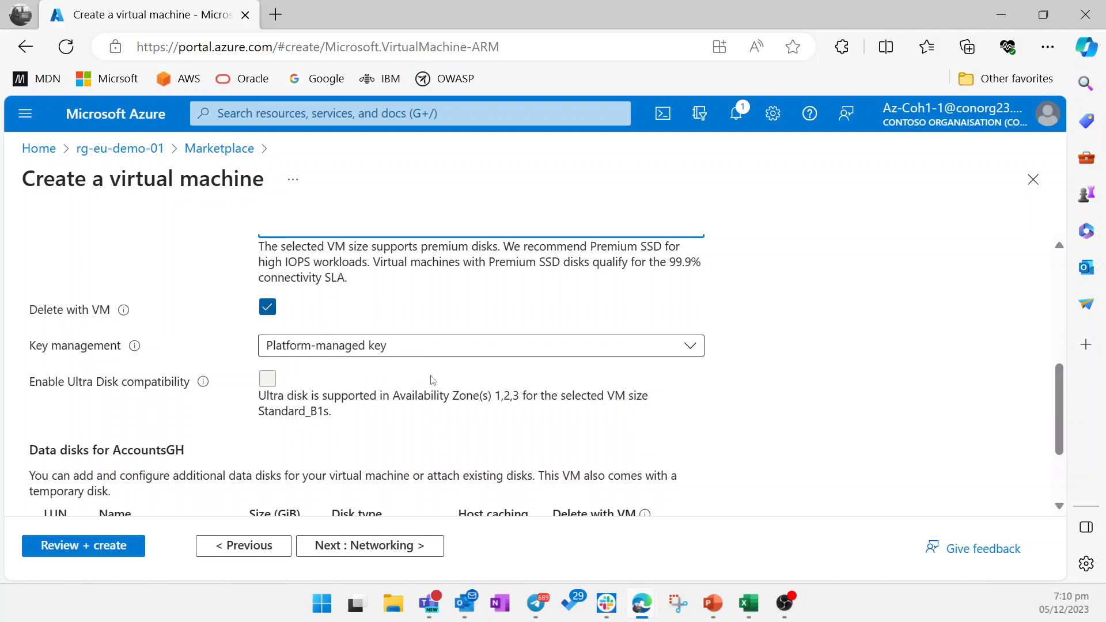
{"action": "scroll", "coordinate": [446, 405], "scroll_direction": "down", "scroll_amount": 2}
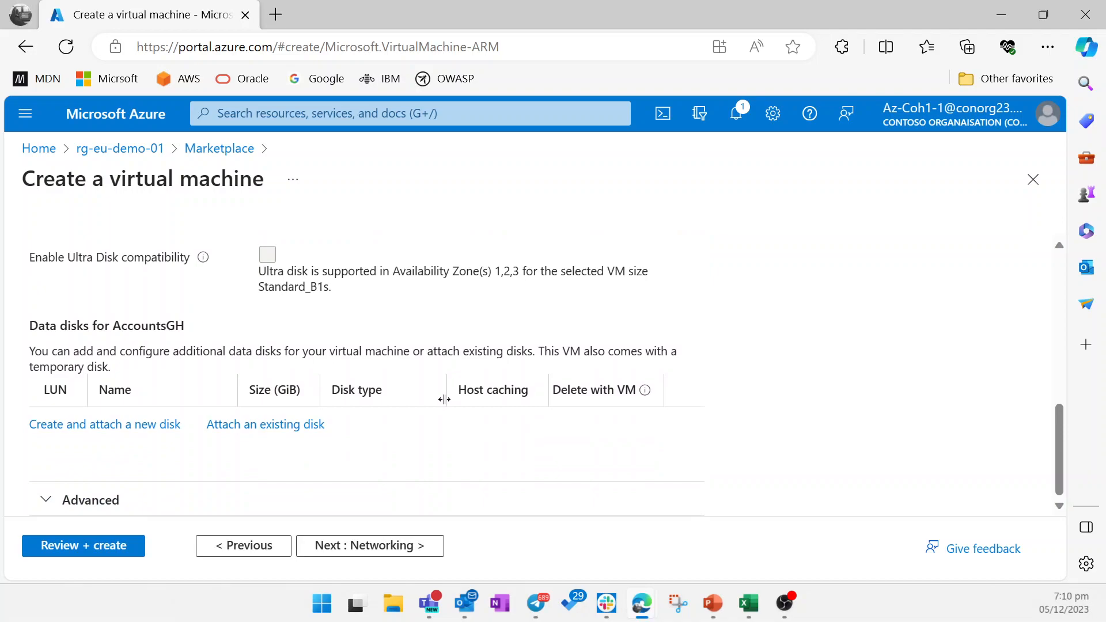
{"action": "left_click", "coordinate": [345, 546]}
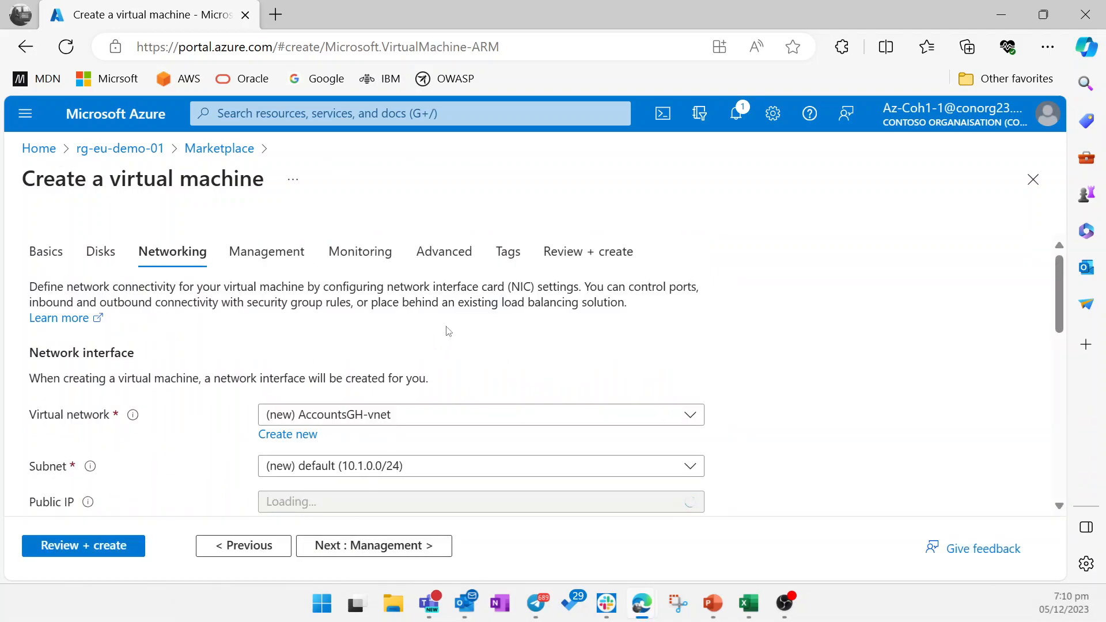
Step: Examine the virtual machine's networking settings: virtual network, subnet, public IP, network security group, inbound ports and load balancing options
{"action": "scroll", "coordinate": [448, 331], "scroll_direction": "down", "scroll_amount": 2}
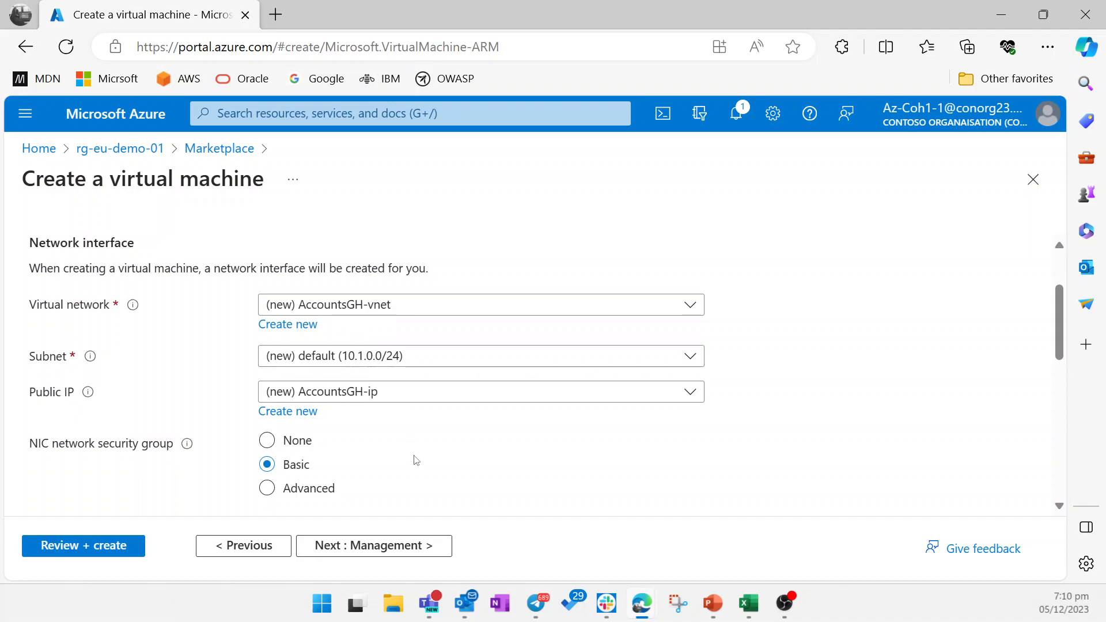
{"action": "scroll", "coordinate": [413, 459], "scroll_direction": "down", "scroll_amount": 2}
{"action": "scroll", "coordinate": [416, 460], "scroll_direction": "down", "scroll_amount": 5}
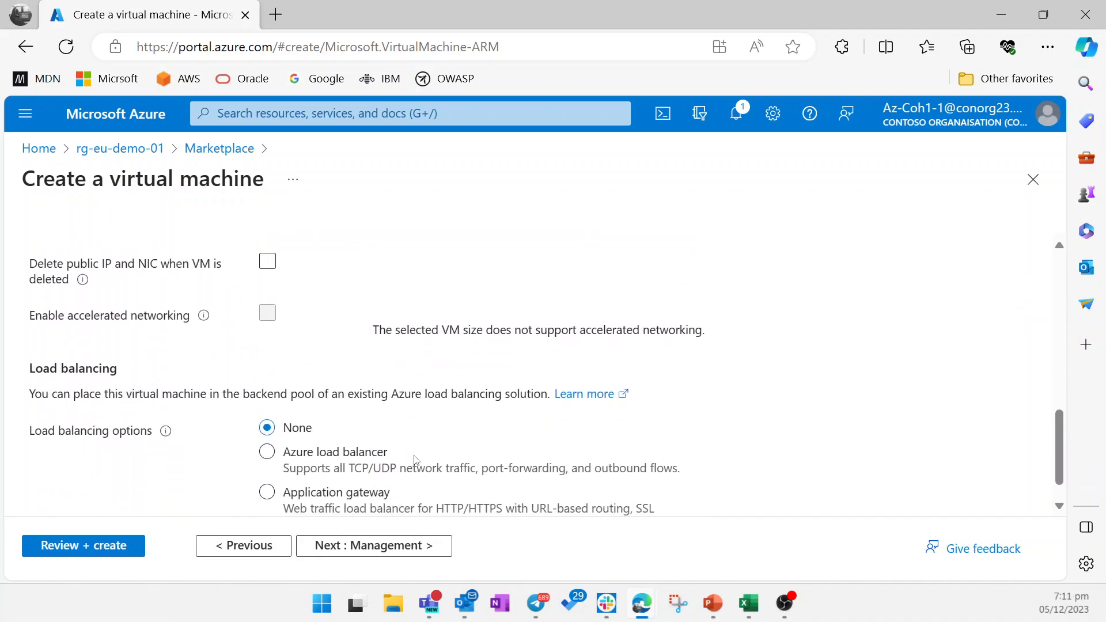
{"action": "scroll", "coordinate": [416, 459], "scroll_direction": "up", "scroll_amount": 7}
{"action": "scroll", "coordinate": [416, 459], "scroll_direction": "down", "scroll_amount": 2}
{"action": "scroll", "coordinate": [416, 459], "scroll_direction": "down", "scroll_amount": 1}
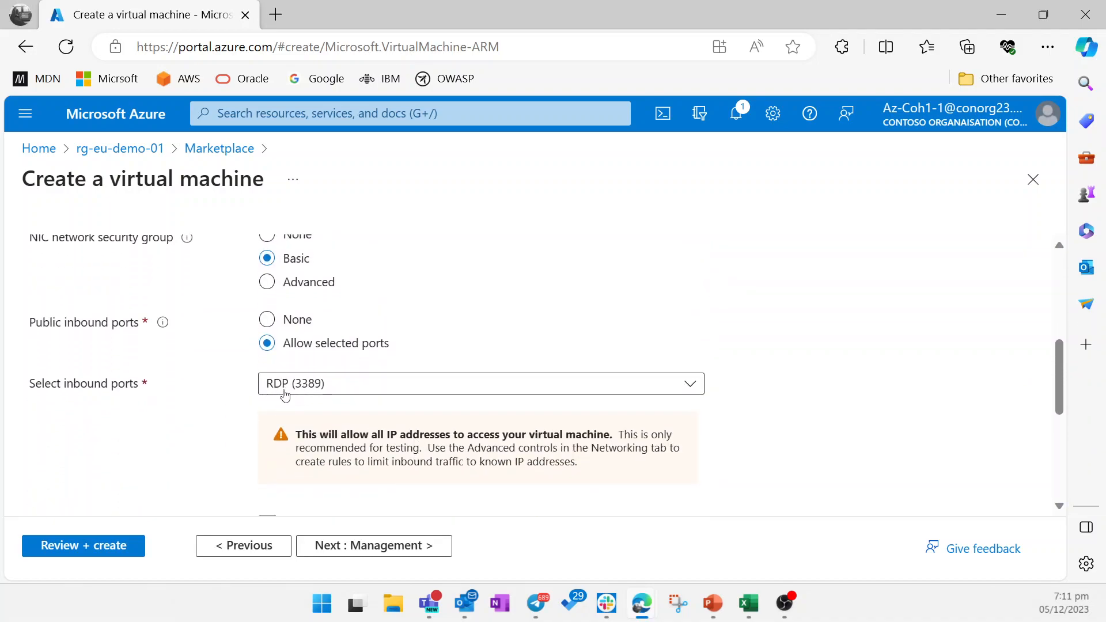
{"action": "scroll", "coordinate": [452, 421], "scroll_direction": "down", "scroll_amount": 1}
{"action": "scroll", "coordinate": [452, 421], "scroll_direction": "down", "scroll_amount": 5}
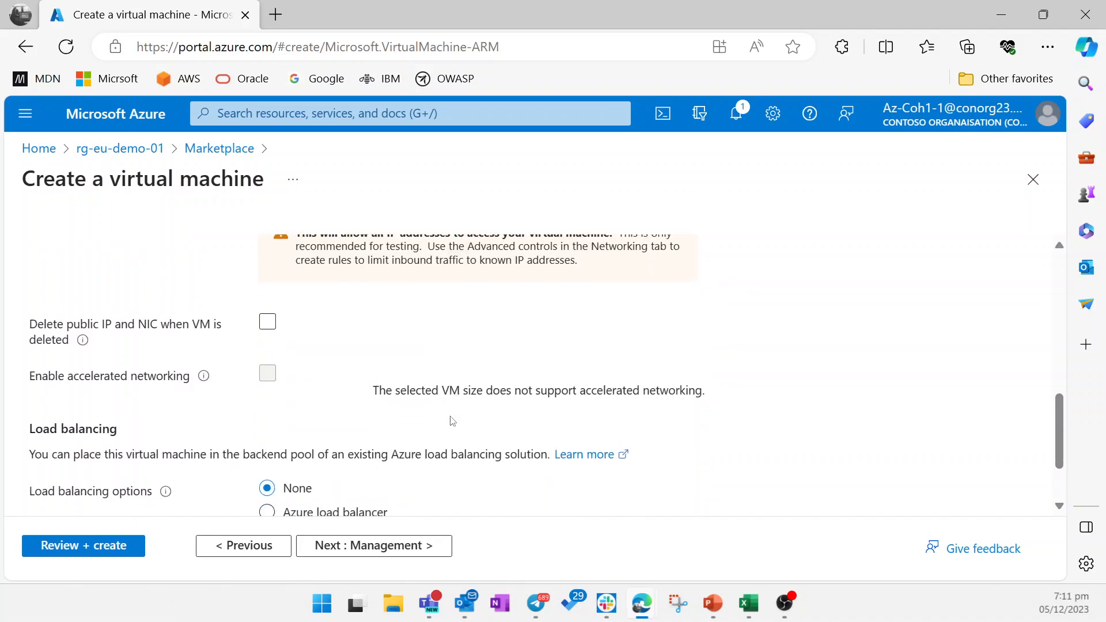
{"action": "scroll", "coordinate": [230, 334], "scroll_direction": "down", "scroll_amount": 1}
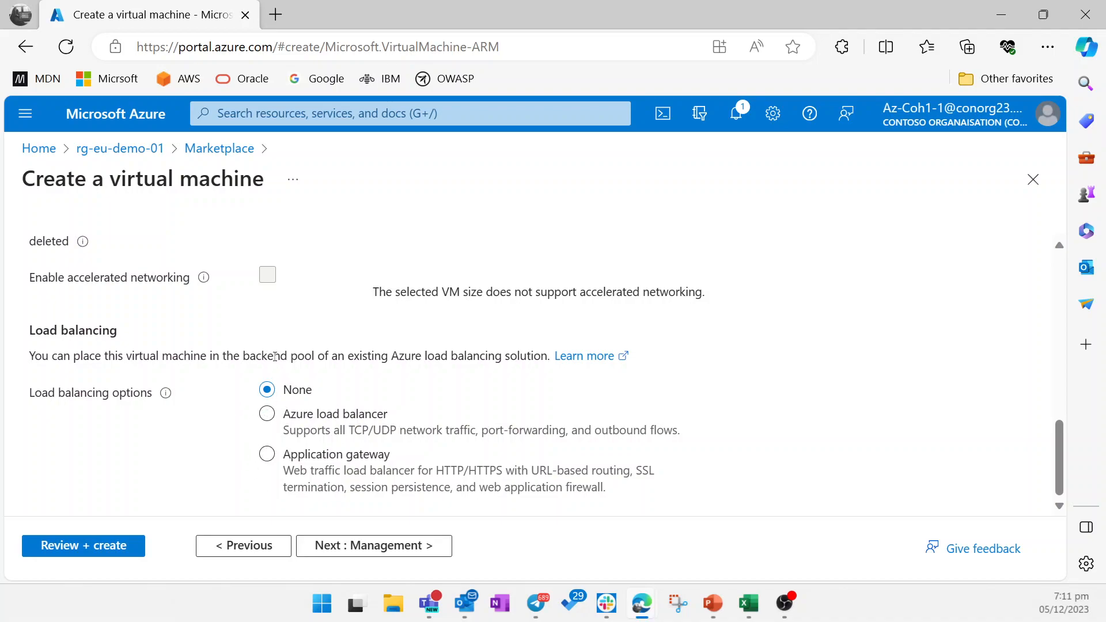
{"action": "scroll", "coordinate": [227, 331], "scroll_direction": "up", "scroll_amount": 5}
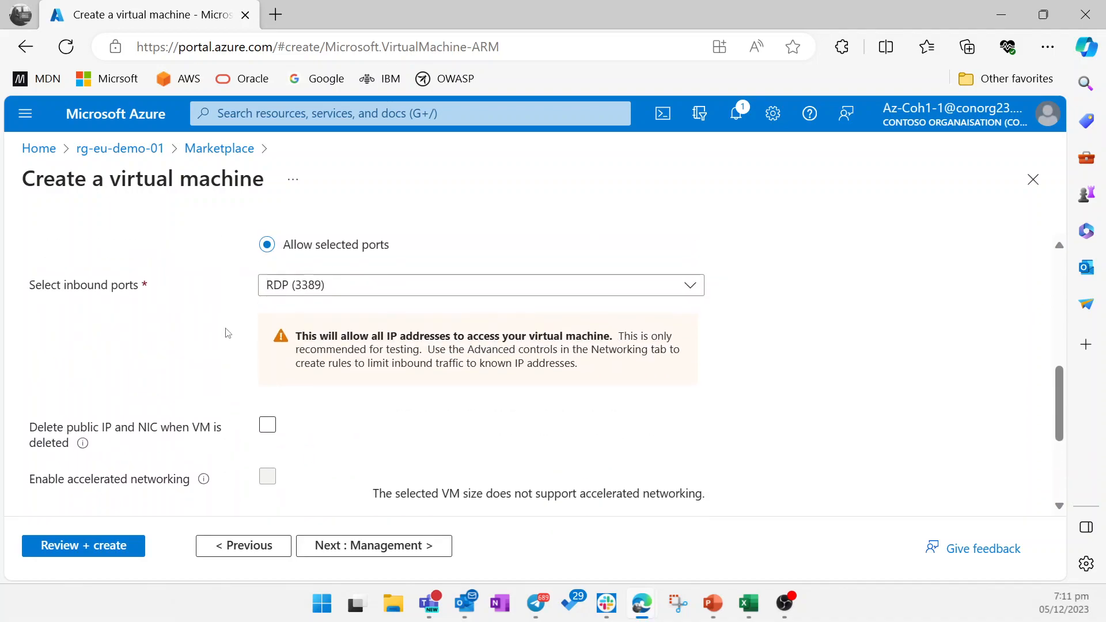
{"action": "scroll", "coordinate": [227, 331], "scroll_direction": "up", "scroll_amount": 3}
{"action": "scroll", "coordinate": [224, 332], "scroll_direction": "down", "scroll_amount": 8}
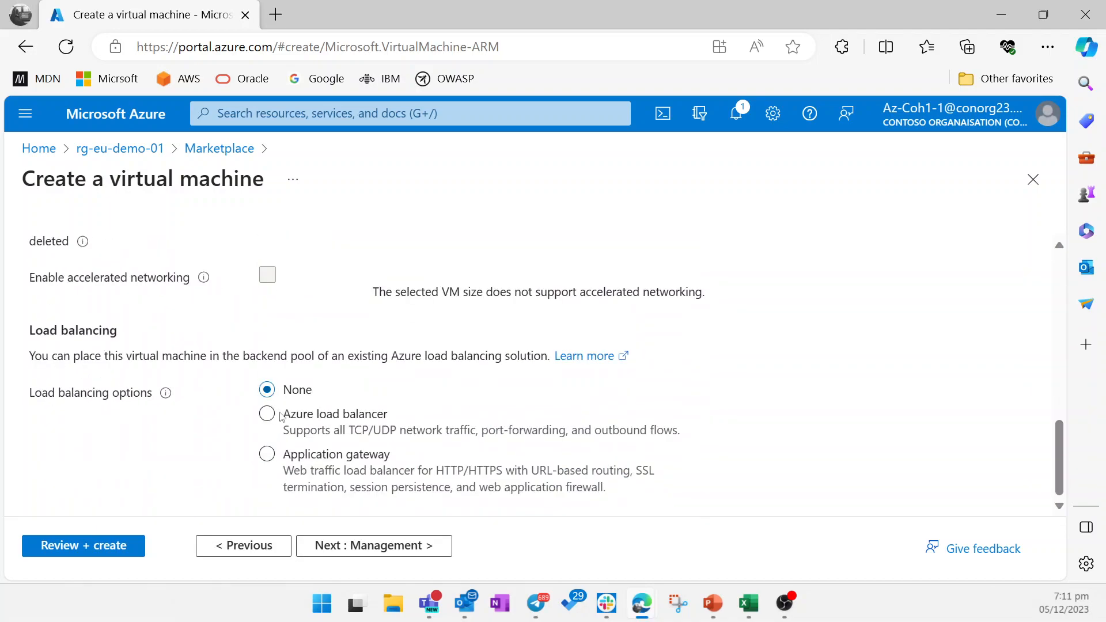
Step: Leave the remaining options at their defaults, check the final configuration summary and create the AccountsGH virtual machine
{"action": "left_click", "coordinate": [333, 545]}
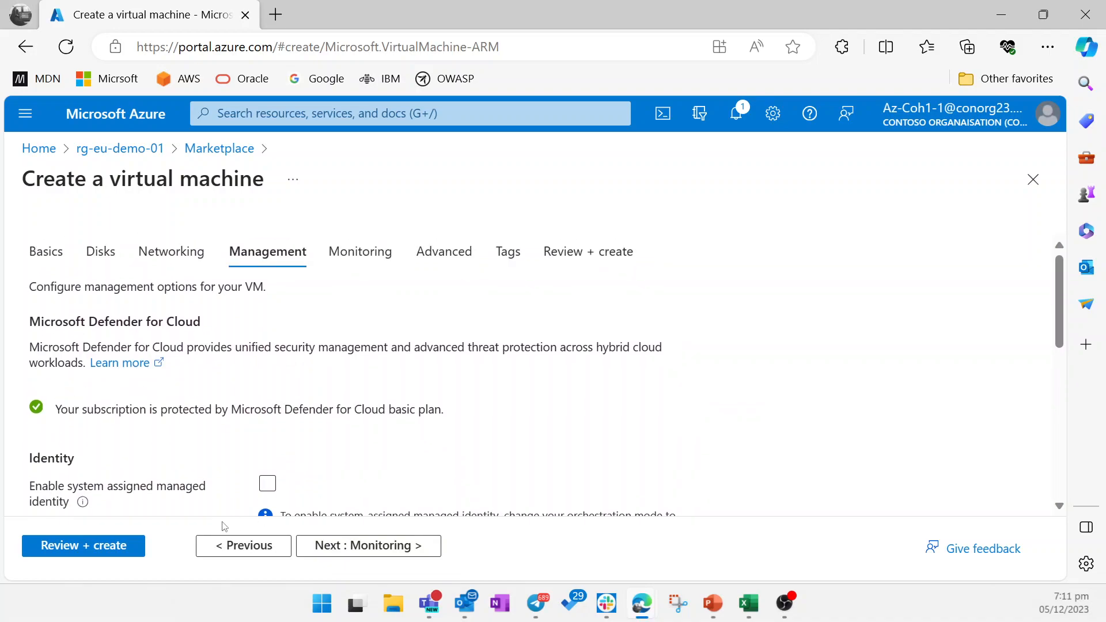
{"action": "left_click", "coordinate": [101, 554]}
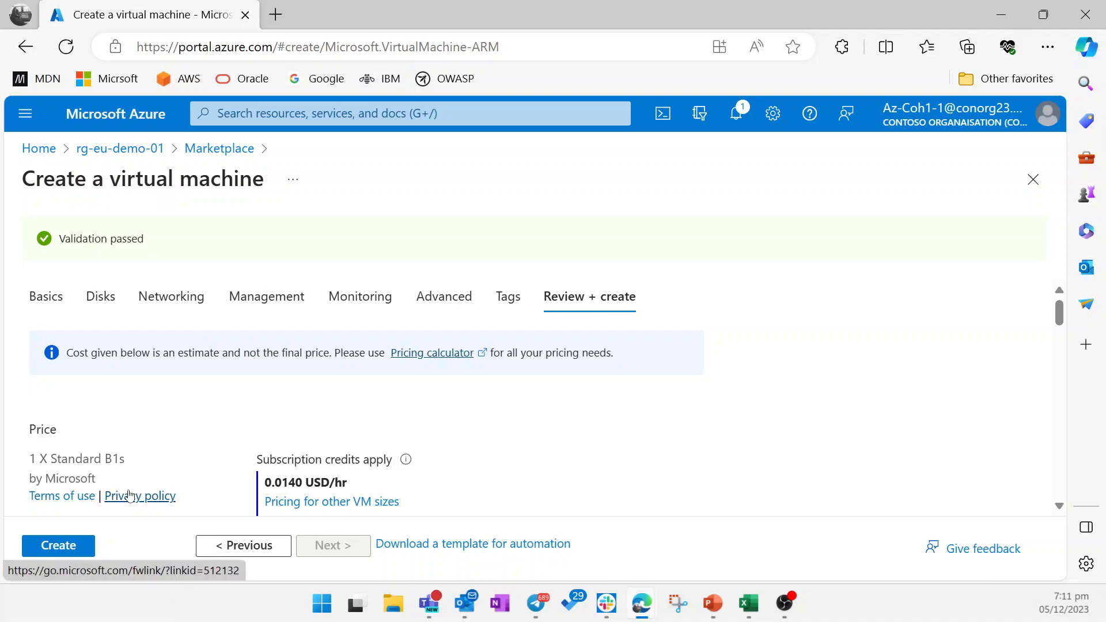
{"action": "scroll", "coordinate": [129, 493], "scroll_direction": "down", "scroll_amount": 8}
{"action": "scroll", "coordinate": [129, 493], "scroll_direction": "down", "scroll_amount": 5}
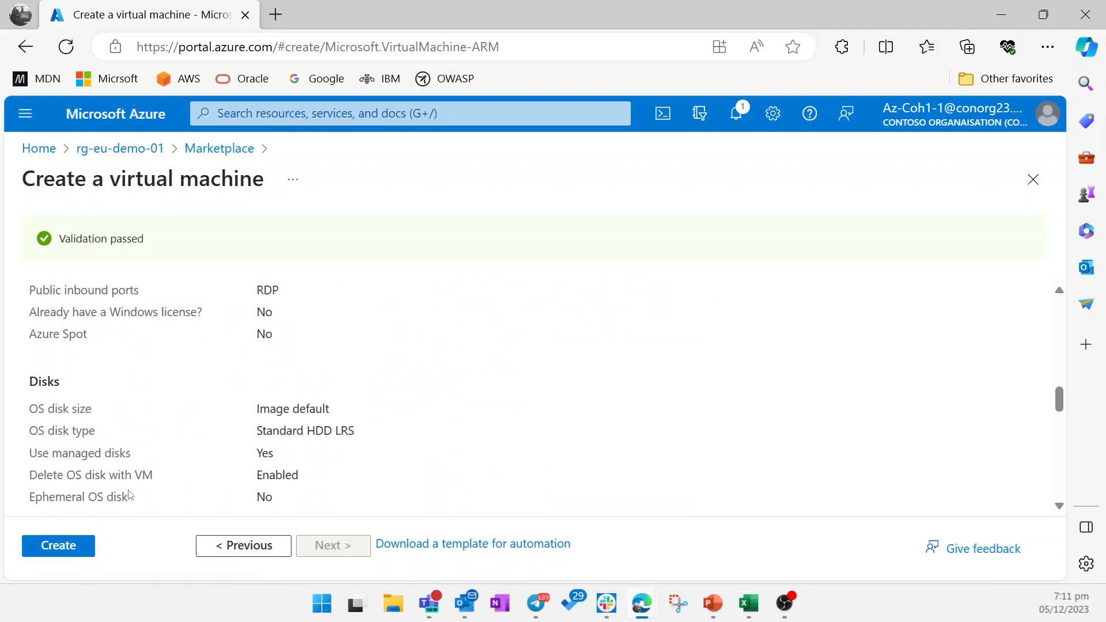
{"action": "scroll", "coordinate": [129, 492], "scroll_direction": "up", "scroll_amount": 4}
{"action": "scroll", "coordinate": [129, 490], "scroll_direction": "up", "scroll_amount": 3}
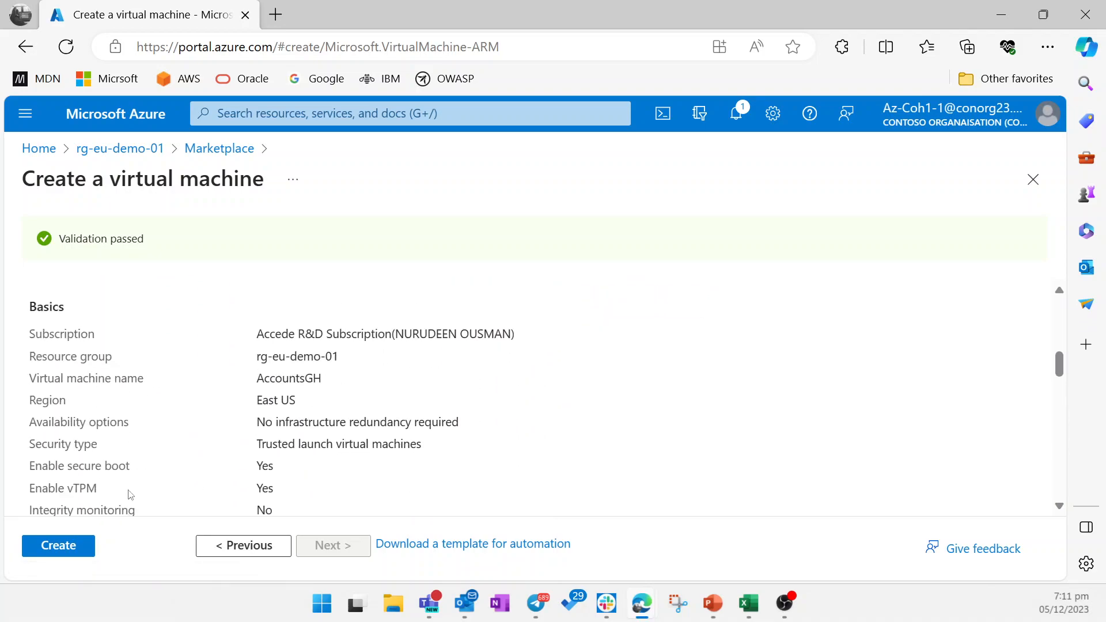
{"action": "scroll", "coordinate": [129, 490], "scroll_direction": "down", "scroll_amount": 6}
{"action": "scroll", "coordinate": [129, 490], "scroll_direction": "down", "scroll_amount": 12}
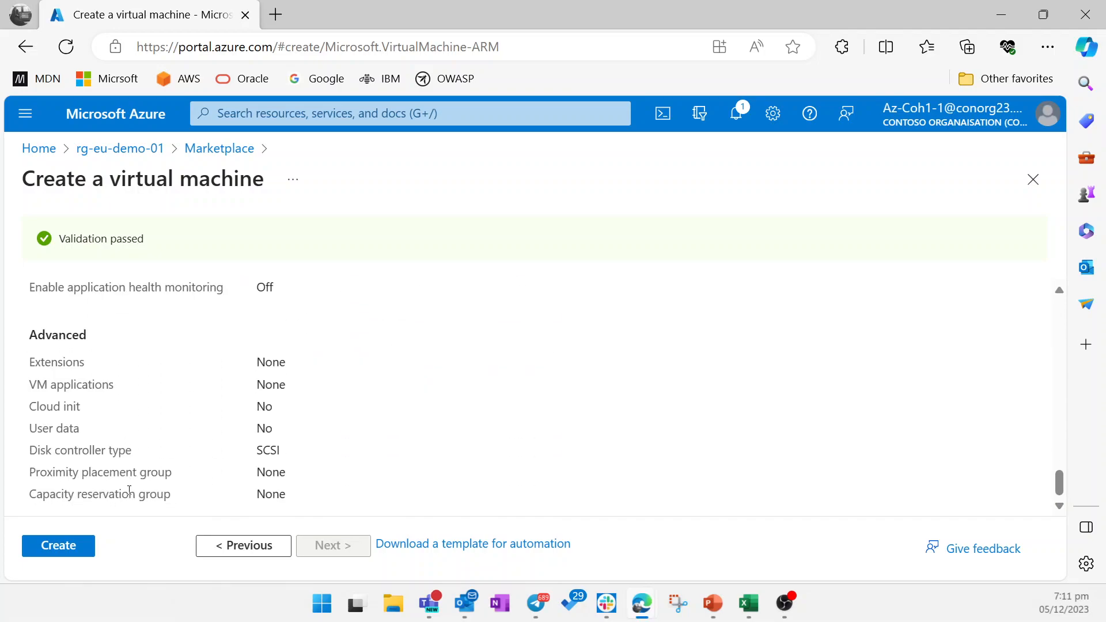
{"action": "scroll", "coordinate": [129, 493], "scroll_direction": "up", "scroll_amount": 20}
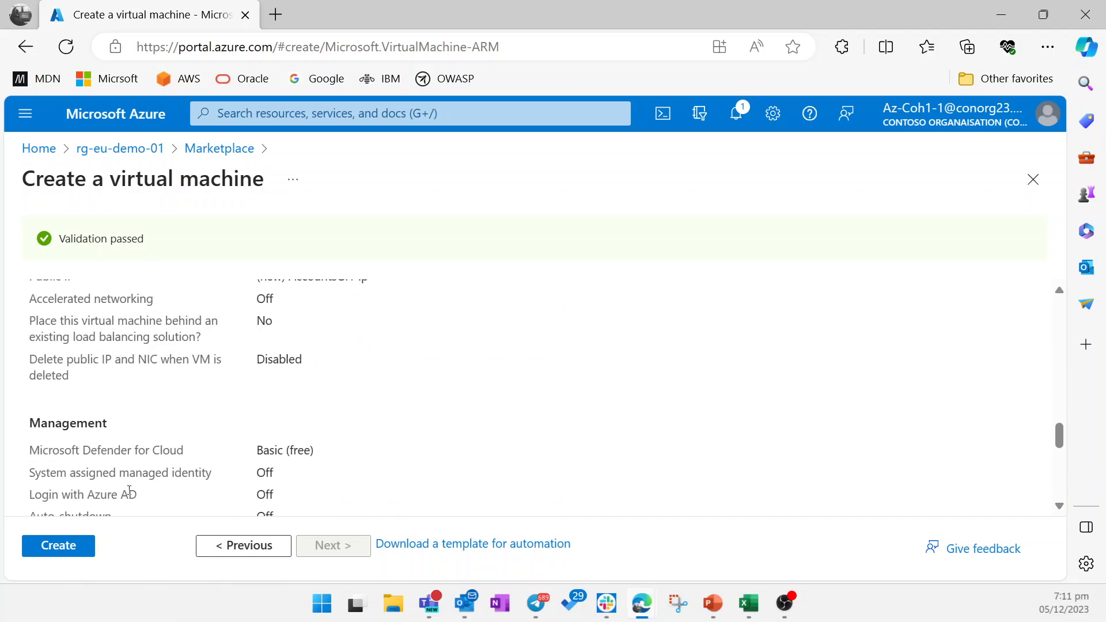
{"action": "left_click", "coordinate": [70, 548]}
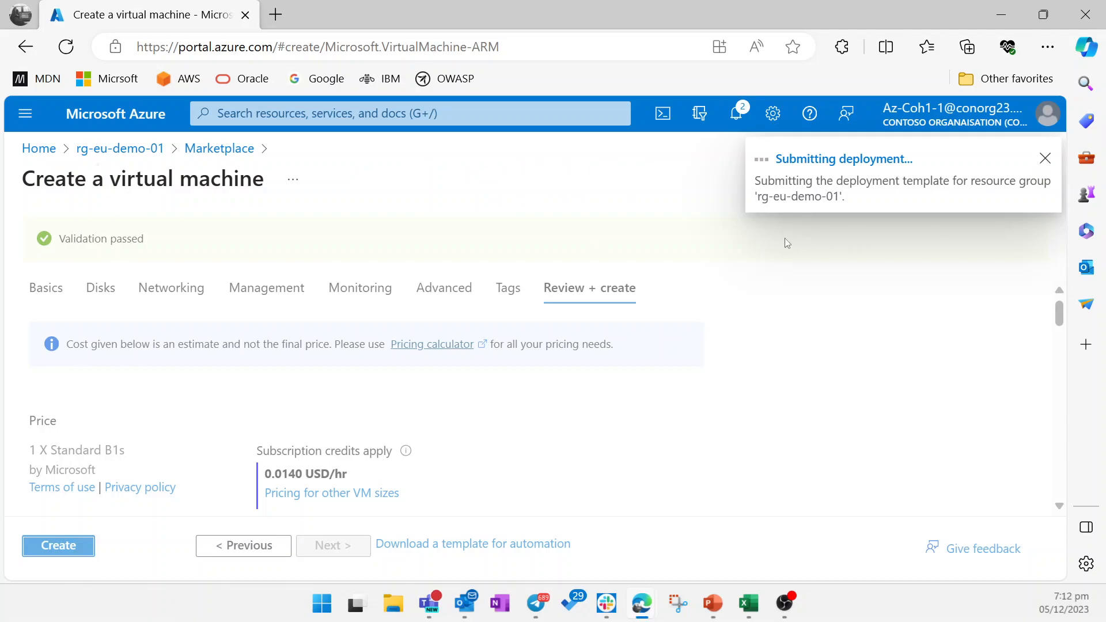
Step: Open the notifications and examine the deployment details, widening the Type column to show the full resource types
{"action": "left_click", "coordinate": [740, 120]}
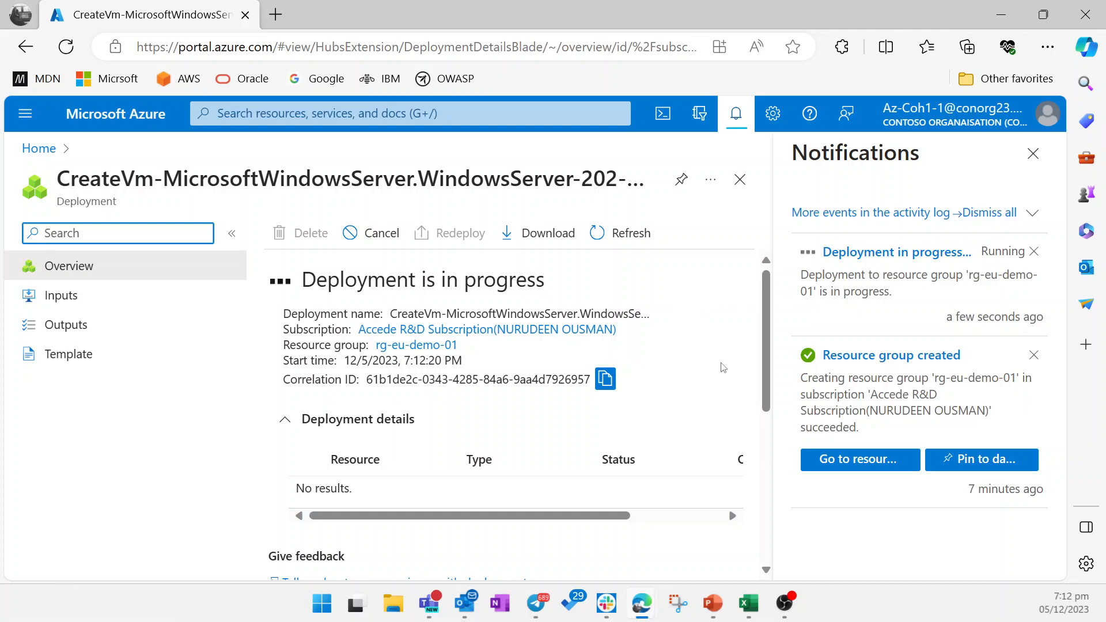
{"action": "scroll", "coordinate": [723, 368], "scroll_direction": "down", "scroll_amount": 3}
{"action": "scroll", "coordinate": [723, 367], "scroll_direction": "up", "scroll_amount": 3}
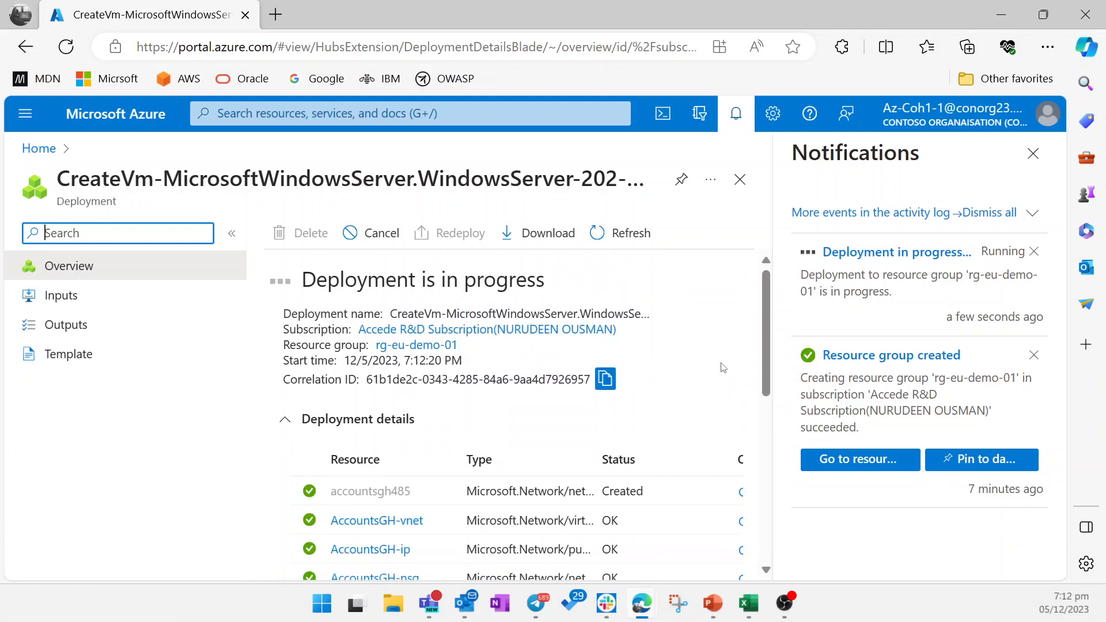
{"action": "scroll", "coordinate": [723, 368], "scroll_direction": "down", "scroll_amount": 1}
{"action": "scroll", "coordinate": [723, 368], "scroll_direction": "down", "scroll_amount": 1}
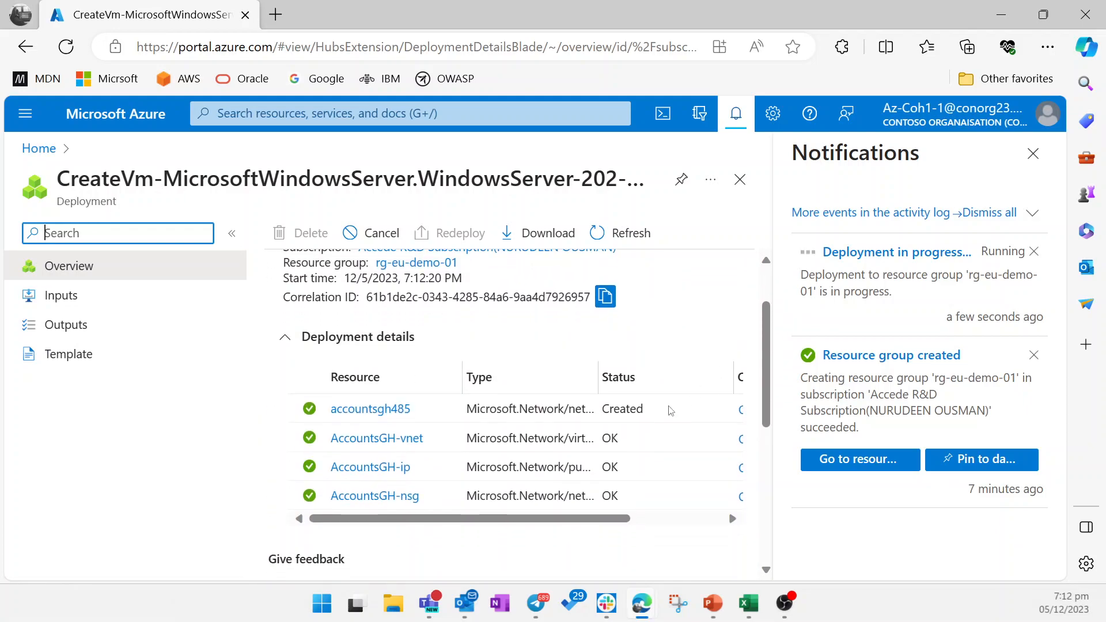
{"action": "left_click_drag", "start_coordinate": [541, 517], "coordinate": [526, 455]}
{"action": "left_click_drag", "start_coordinate": [597, 375], "coordinate": [729, 376]}
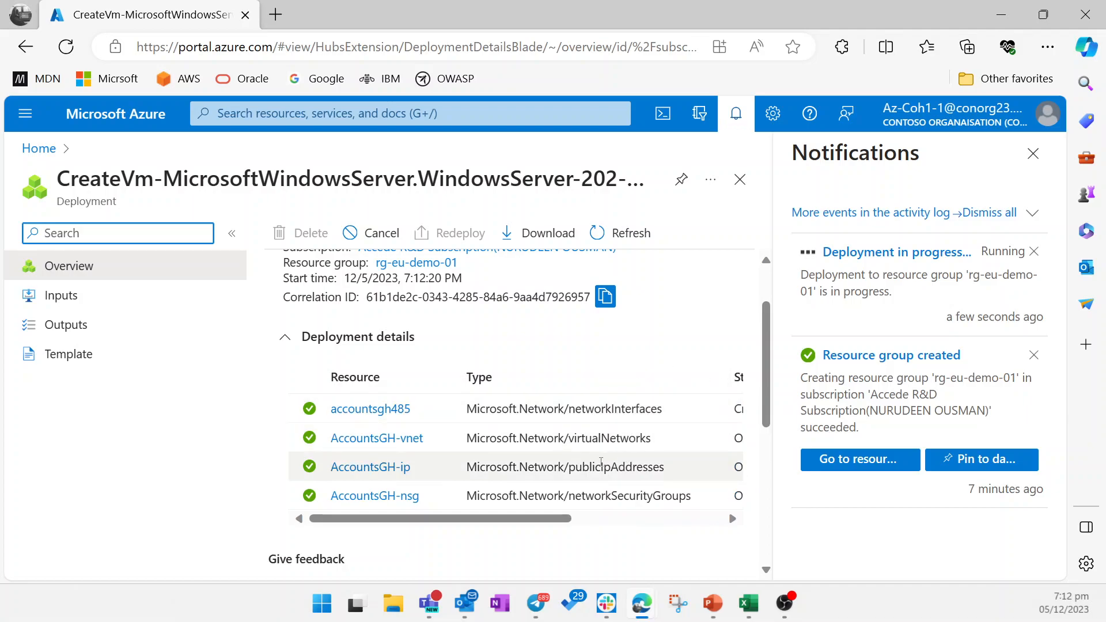
Step: Examine the deployment's network resources and the AccountsGH virtual machine's resource type while the deployment runs
{"action": "scroll", "coordinate": [645, 469], "scroll_direction": "down", "scroll_amount": 1}
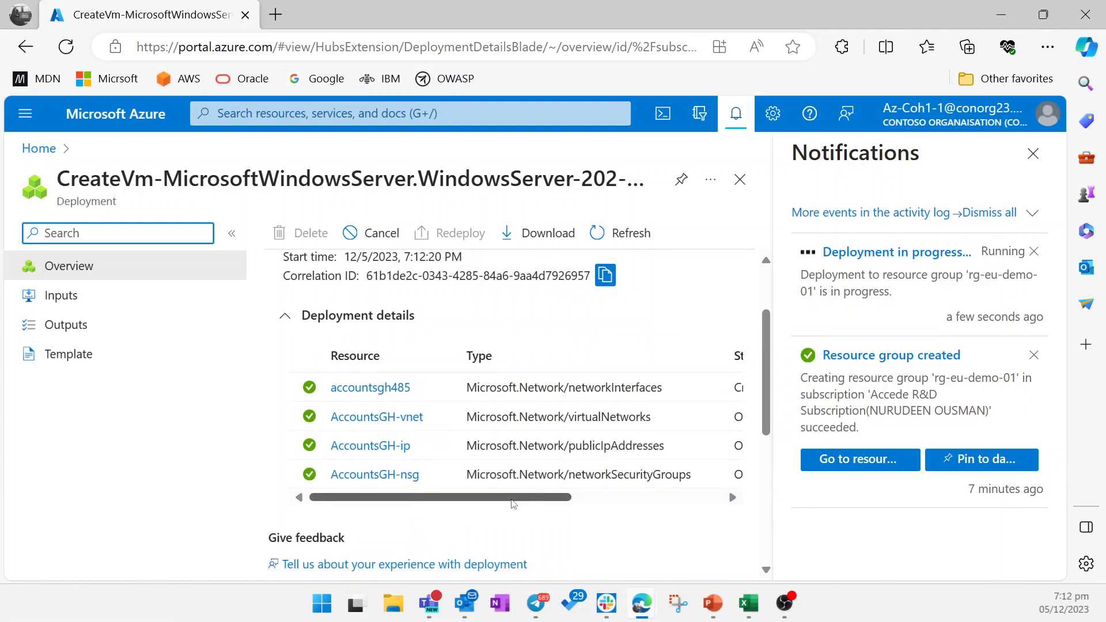
{"action": "scroll", "coordinate": [467, 431], "scroll_direction": "up", "scroll_amount": 4}
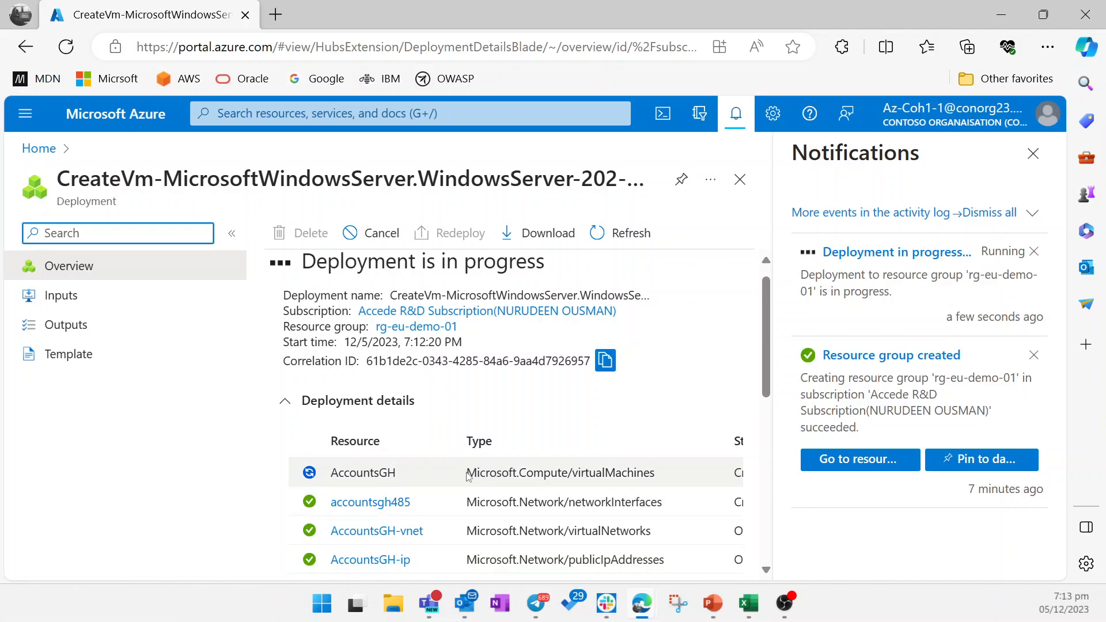
{"action": "left_click_drag", "start_coordinate": [658, 474], "coordinate": [461, 474]}
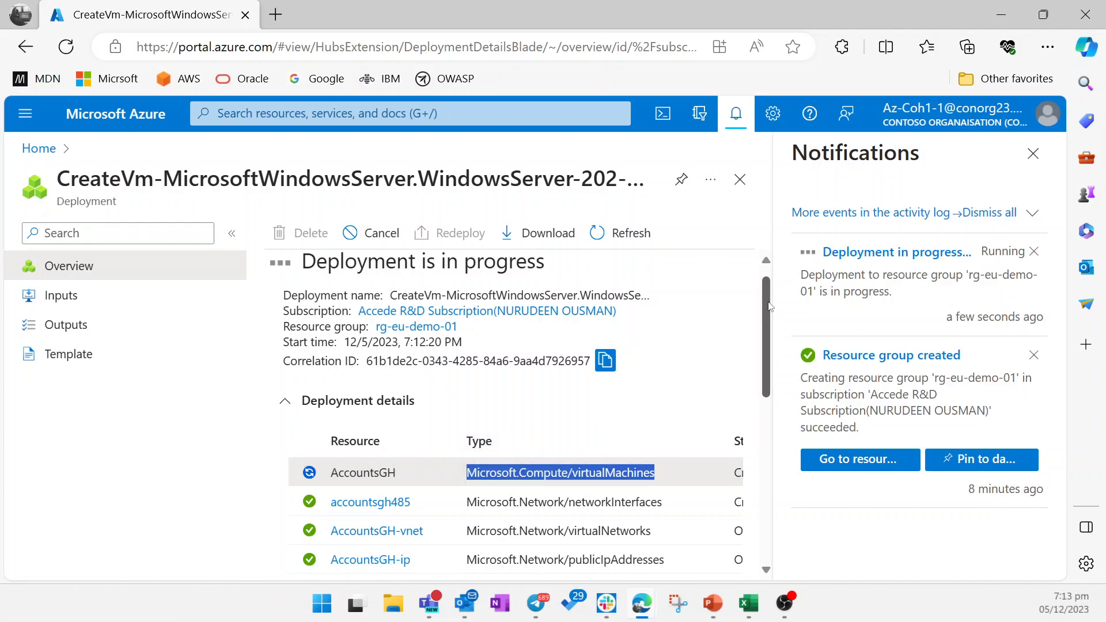
{"action": "left_click", "coordinate": [769, 302]}
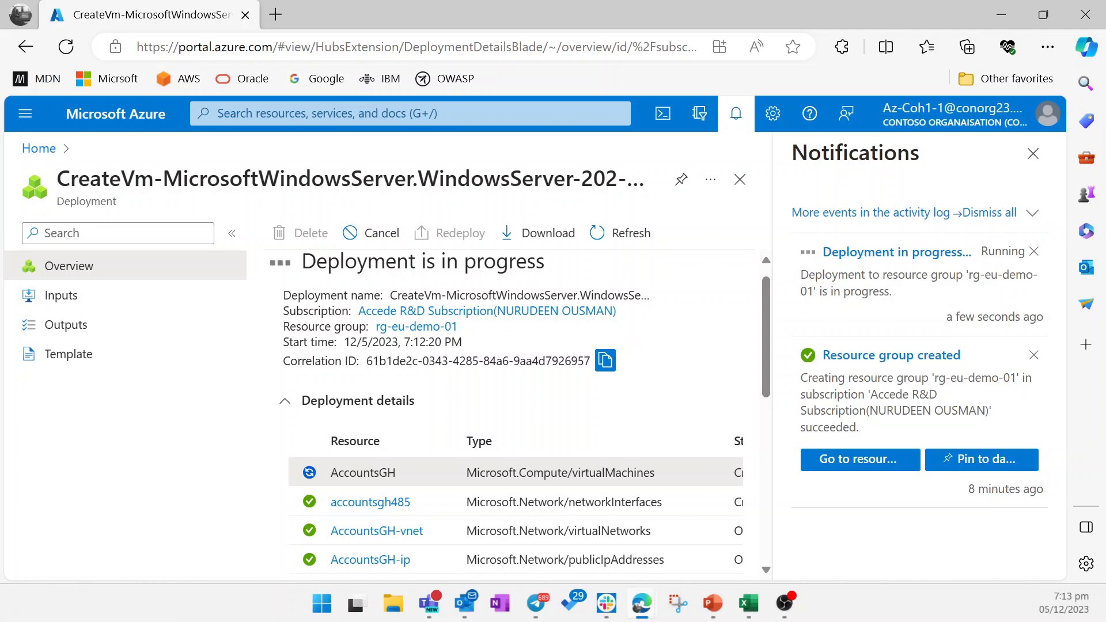
{"action": "key", "text": "alt+Tab"}
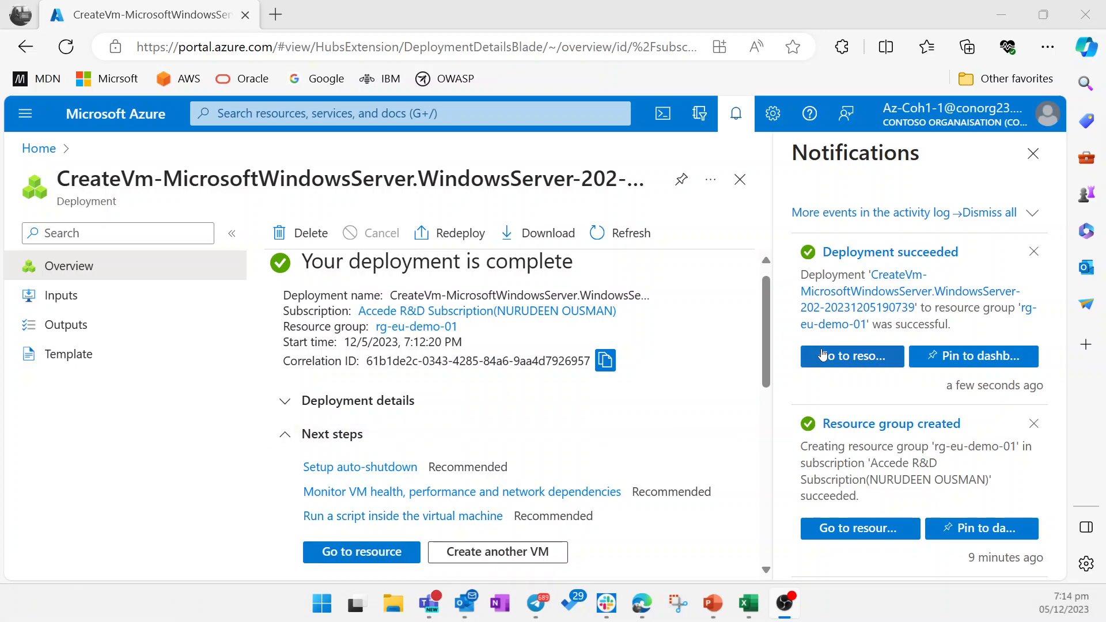
Step: Close the notifications and open the newly deployed AccountsGH virtual machine from the completed deployment
{"action": "left_click", "coordinate": [737, 118]}
{"action": "left_click", "coordinate": [738, 119]}
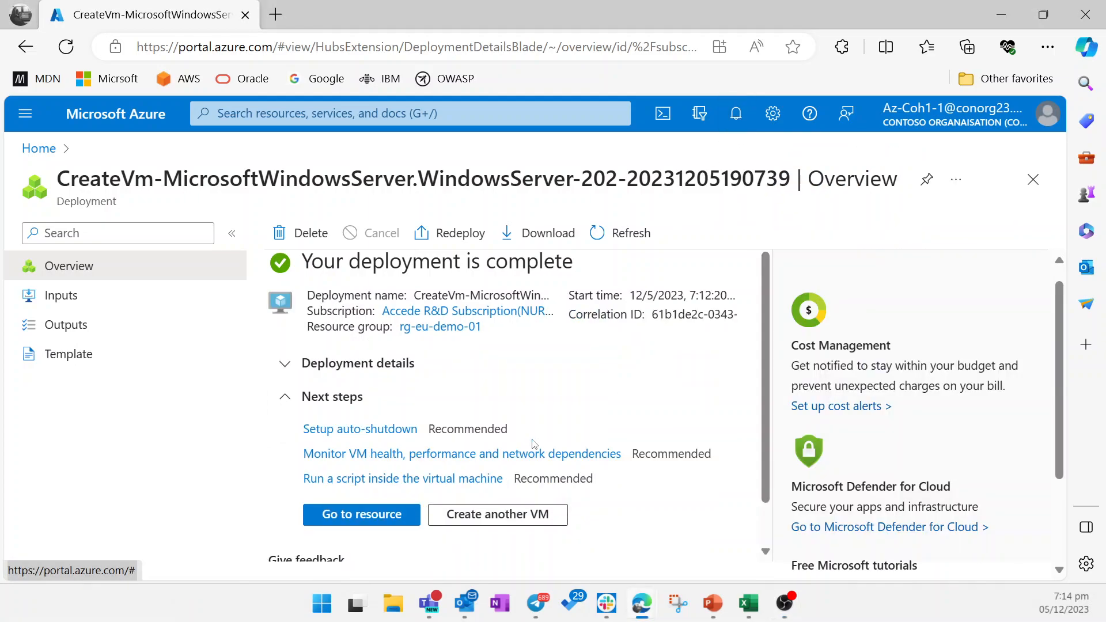
{"action": "left_click", "coordinate": [385, 519]}
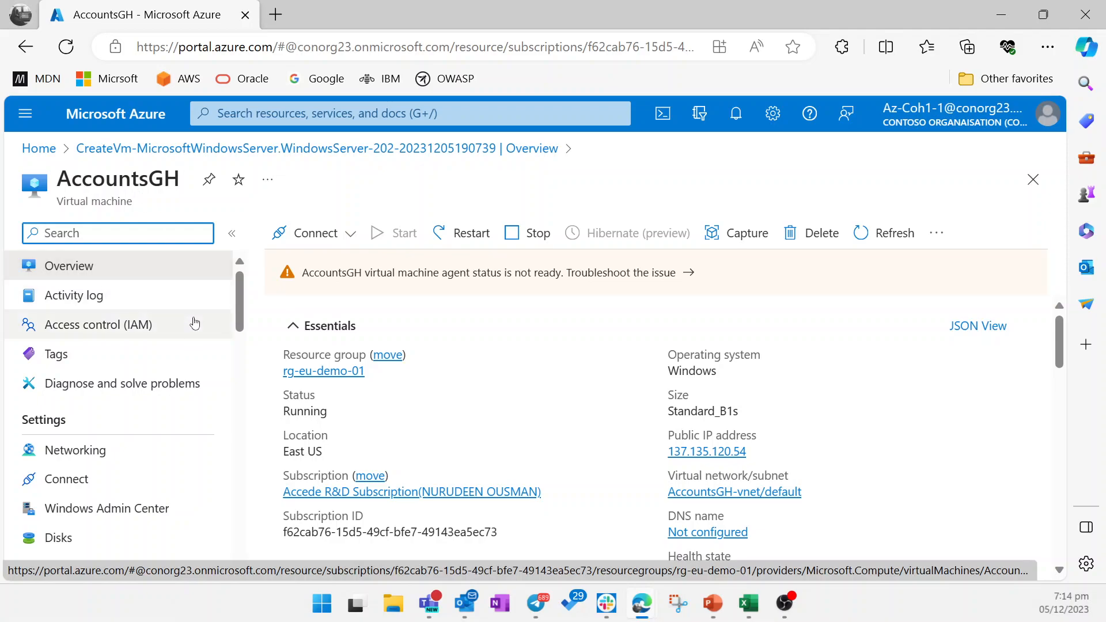
Step: Stop the AccountsGH virtual machine, confirm the stop and follow its progress in the notifications
{"action": "left_click", "coordinate": [514, 232]}
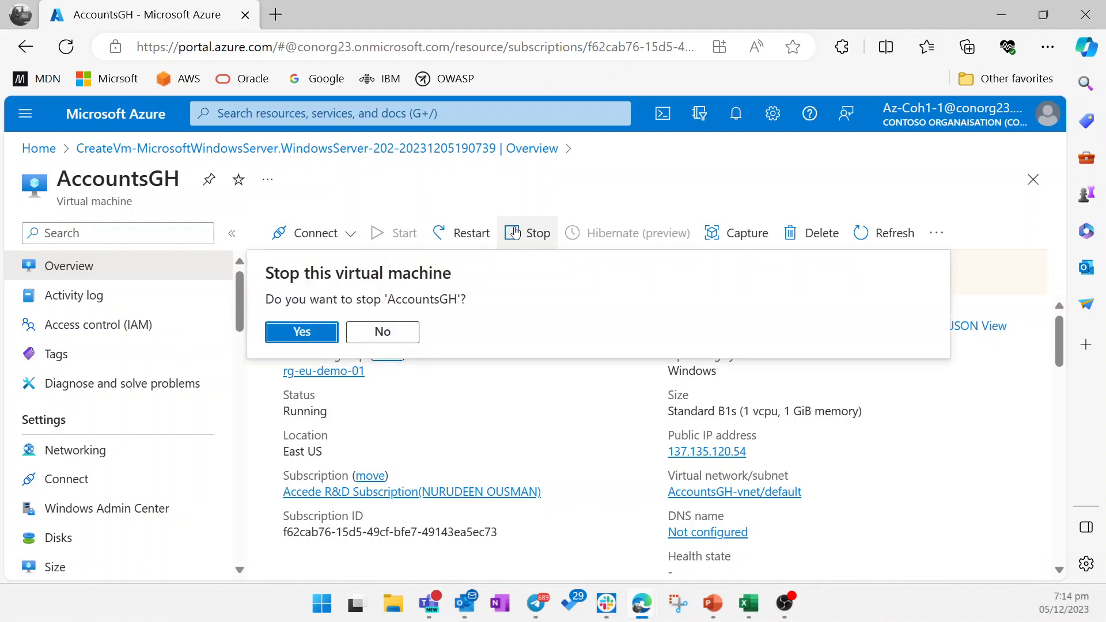
{"action": "left_click", "coordinate": [307, 334]}
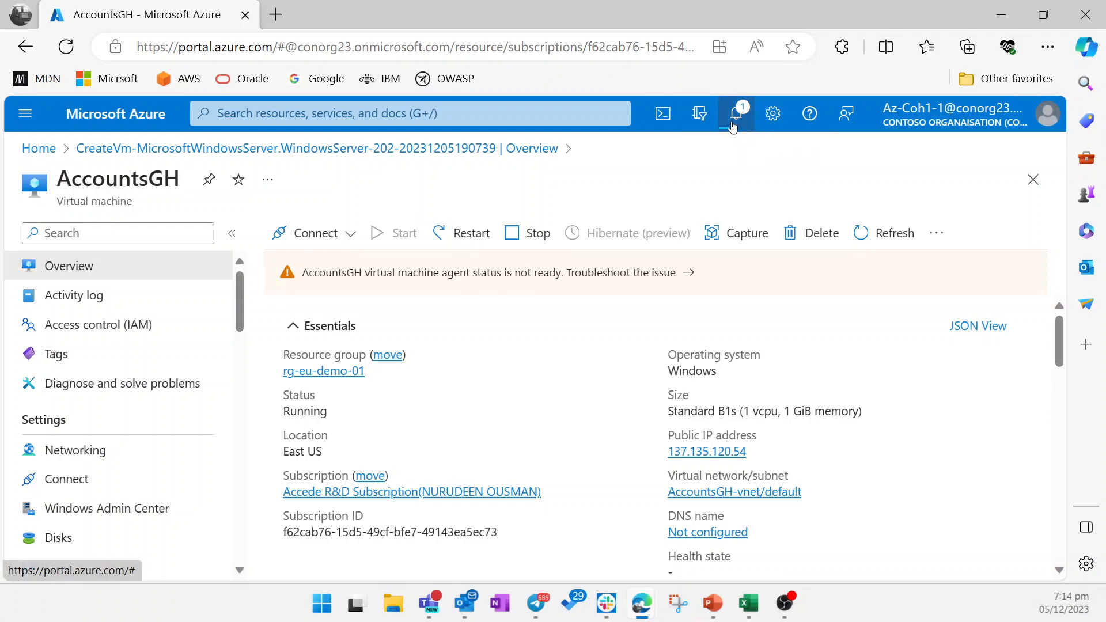
{"action": "left_click", "coordinate": [735, 116]}
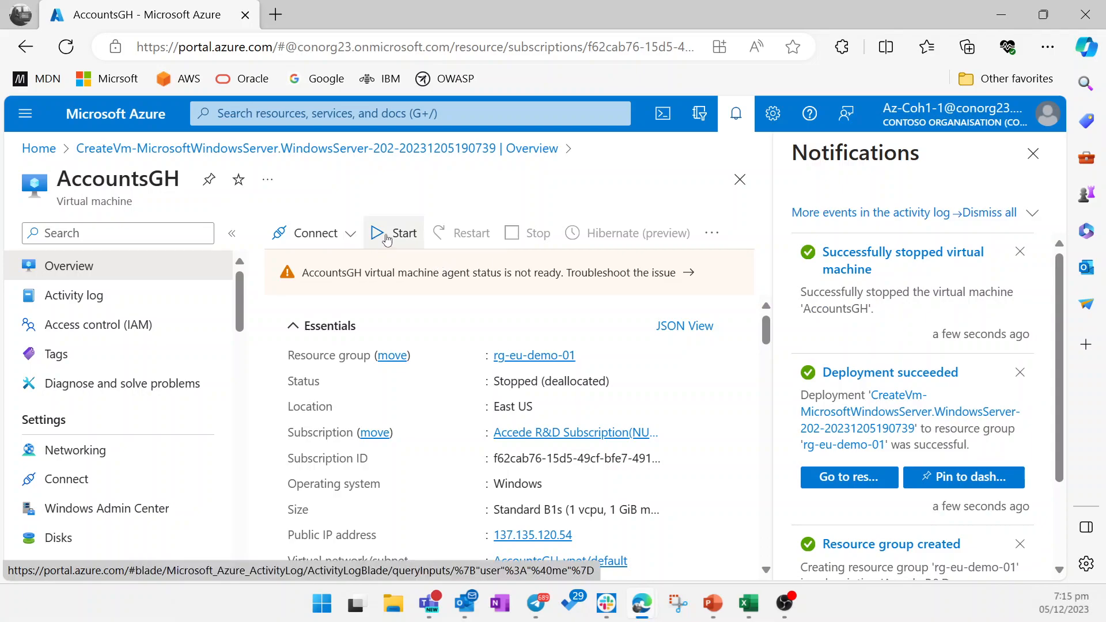
Step: Start the AccountsGH virtual machine again and follow its progress in the notifications
{"action": "left_click", "coordinate": [386, 238]}
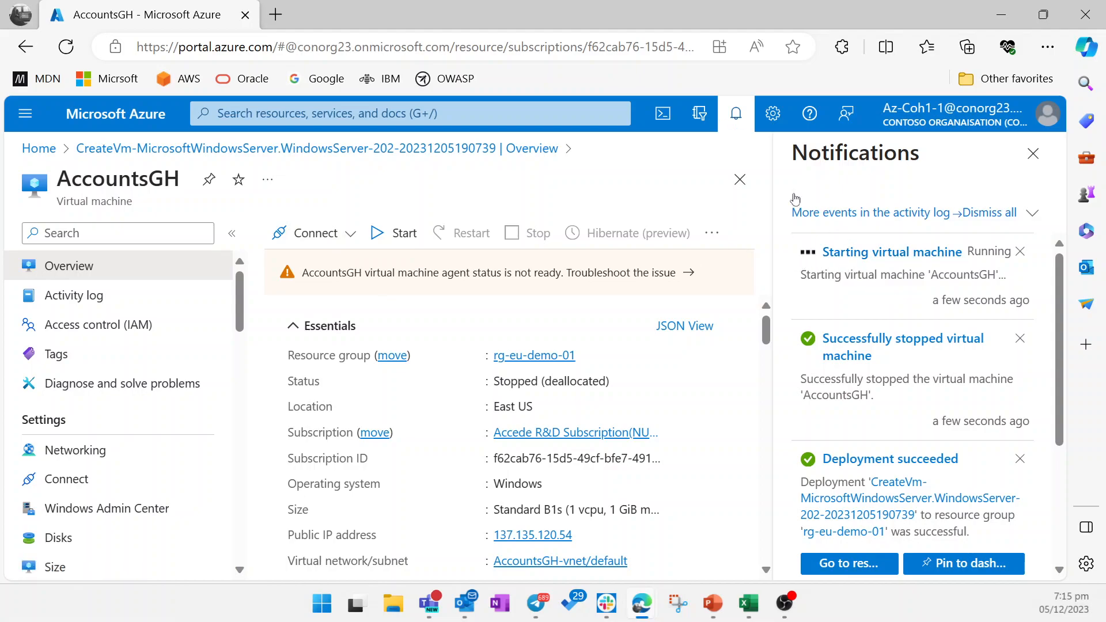
{"action": "left_click", "coordinate": [731, 125]}
{"action": "left_click", "coordinate": [730, 127]}
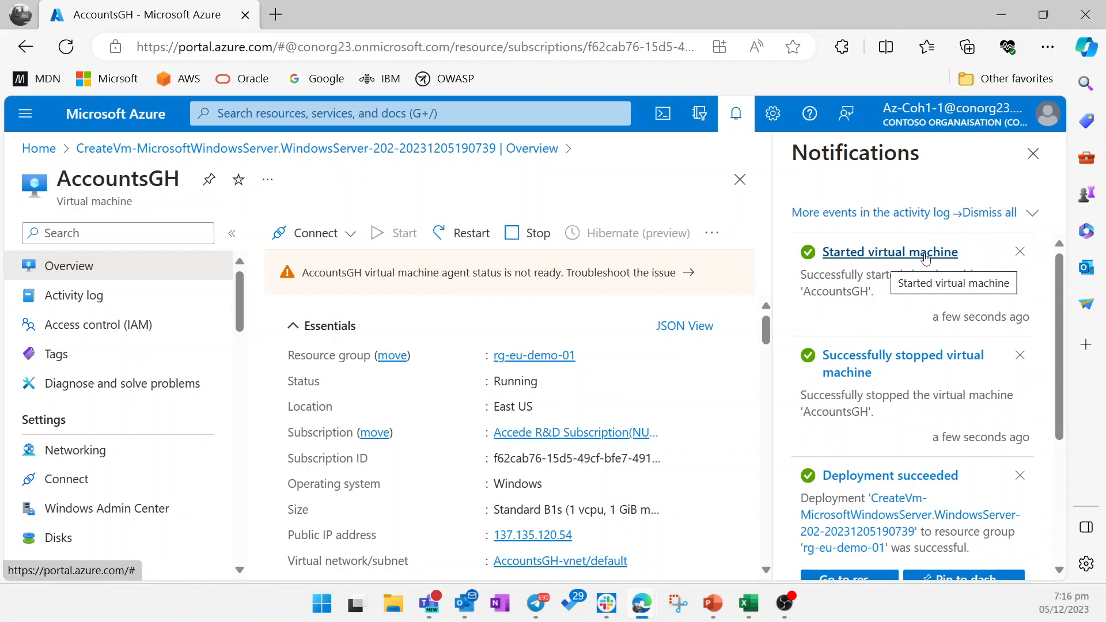
Step: Open the connection options of AccountsGH, download its native RDP file and keep the flagged download
{"action": "left_click", "coordinate": [344, 236]}
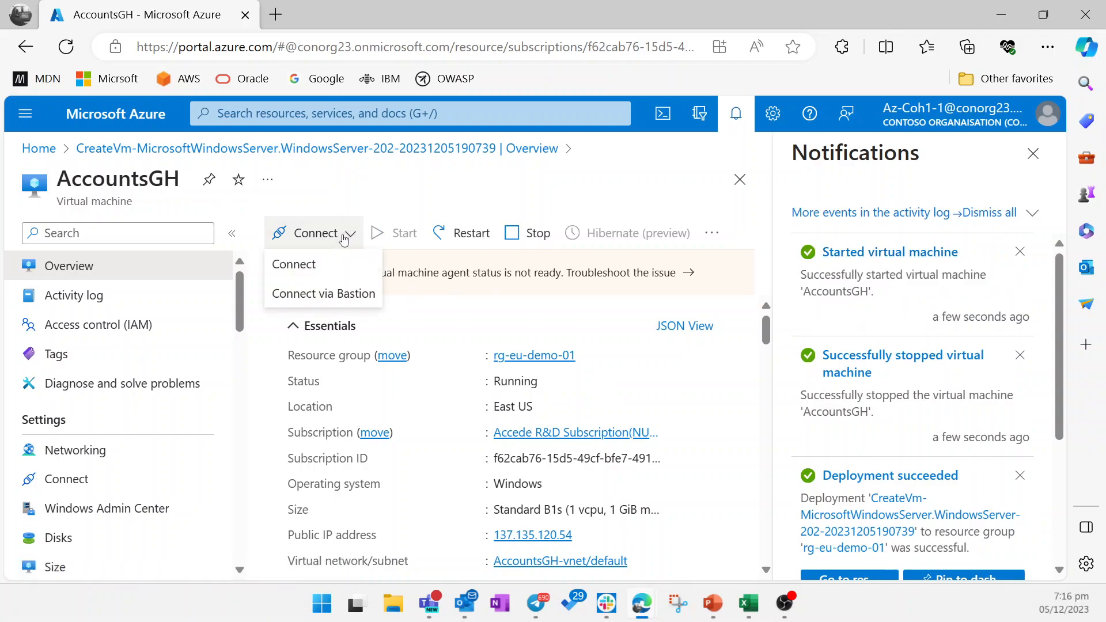
{"action": "left_click", "coordinate": [308, 266]}
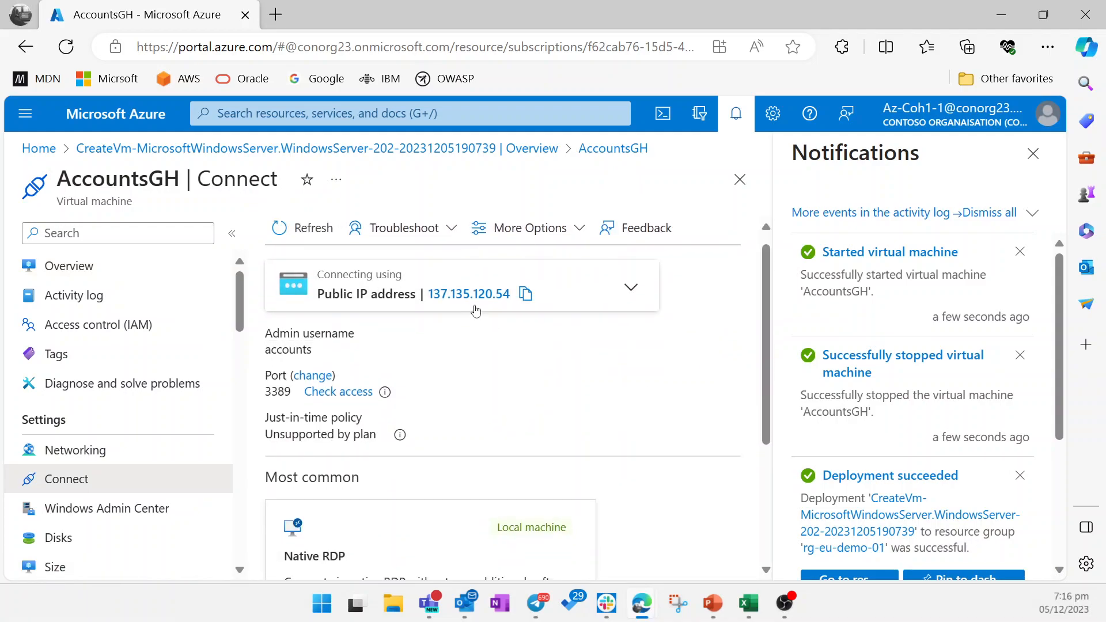
{"action": "mouse_move", "coordinate": [500, 301]}
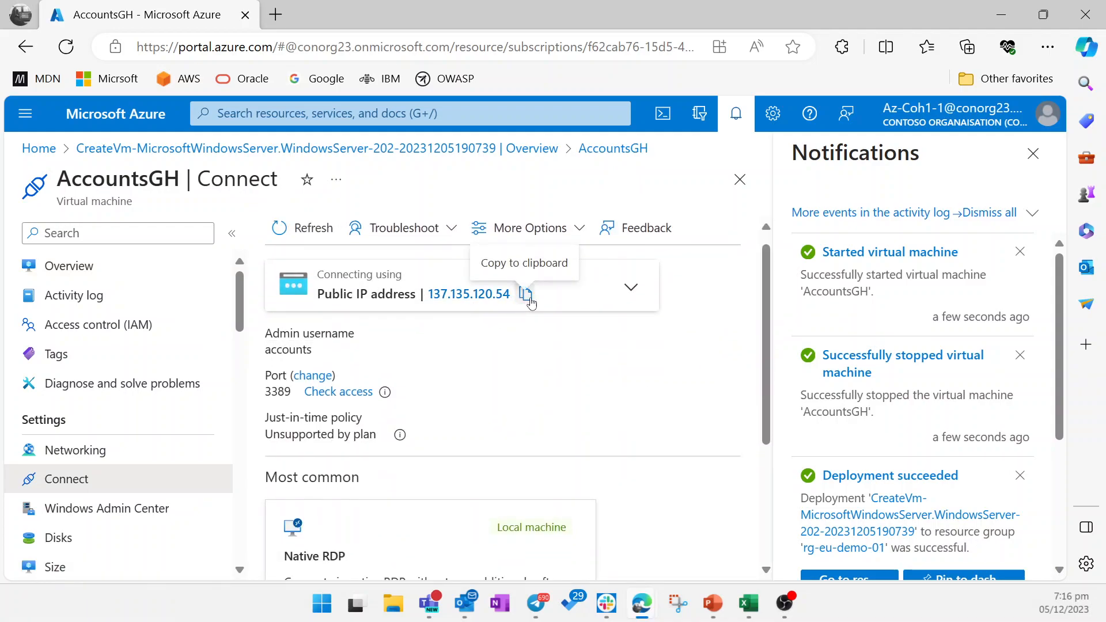
{"action": "scroll", "coordinate": [640, 410], "scroll_direction": "down", "scroll_amount": 3}
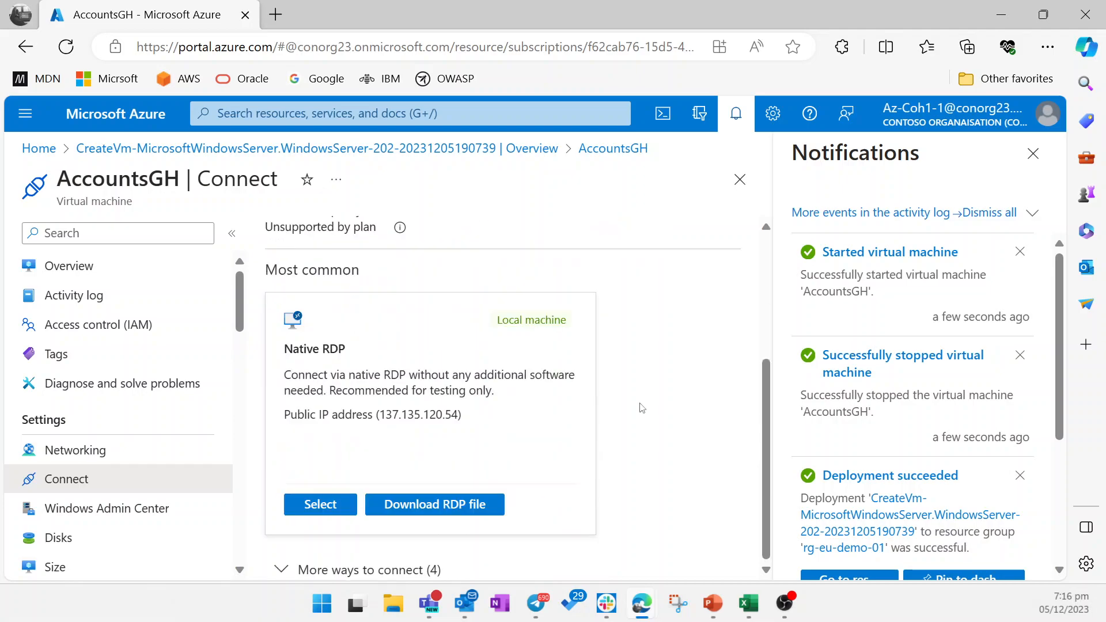
{"action": "left_click", "coordinate": [437, 509]}
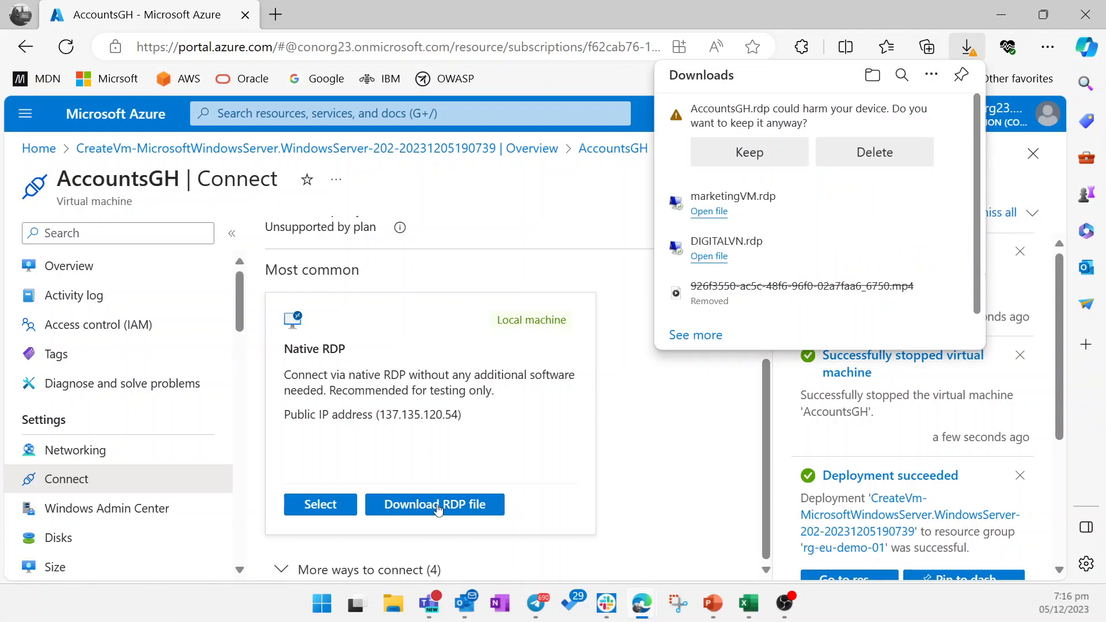
{"action": "left_click", "coordinate": [741, 154]}
Step: Open the downloaded AccountsGH.rdp file and agree to connect despite the unknown publisher
{"action": "left_click", "coordinate": [706, 123]}
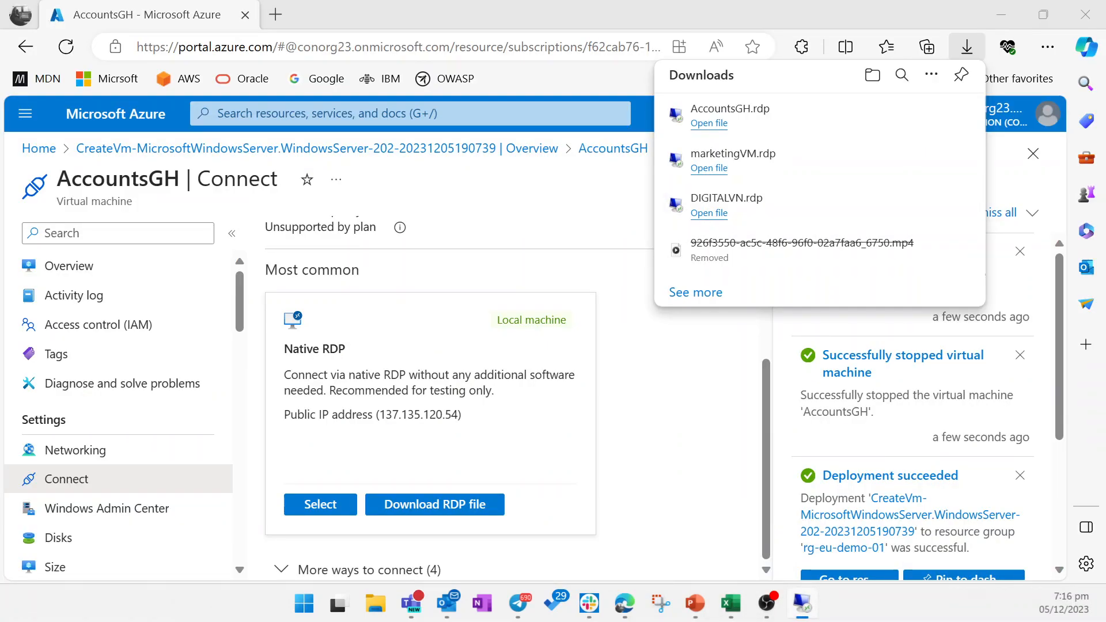
{"action": "left_click_drag", "start_coordinate": [1105, 206], "coordinate": [427, 230]}
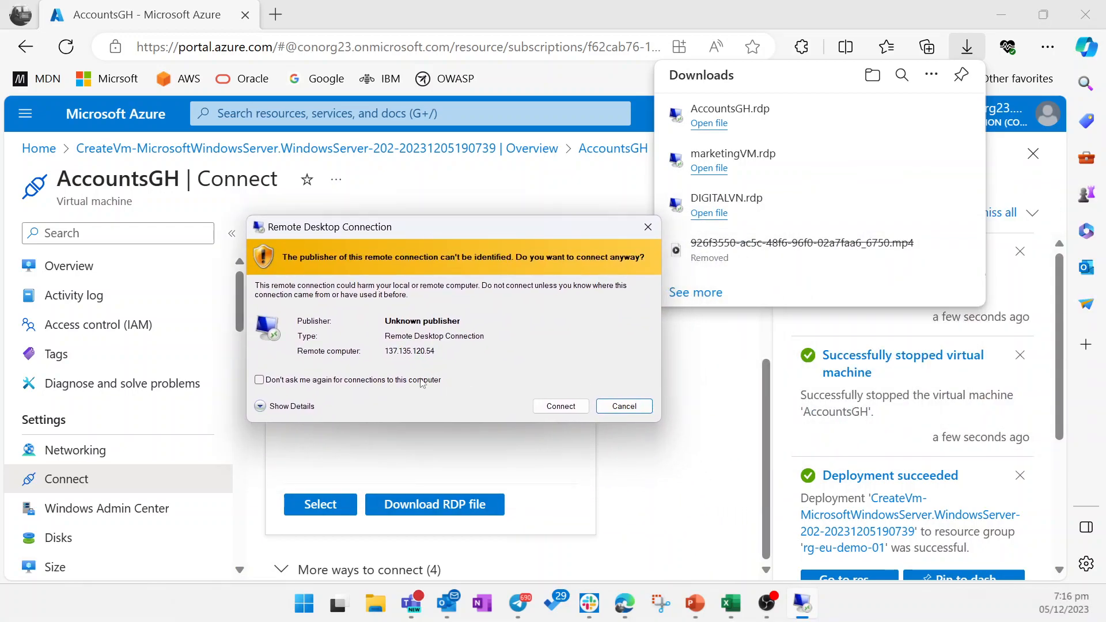
{"action": "left_click", "coordinate": [563, 407]}
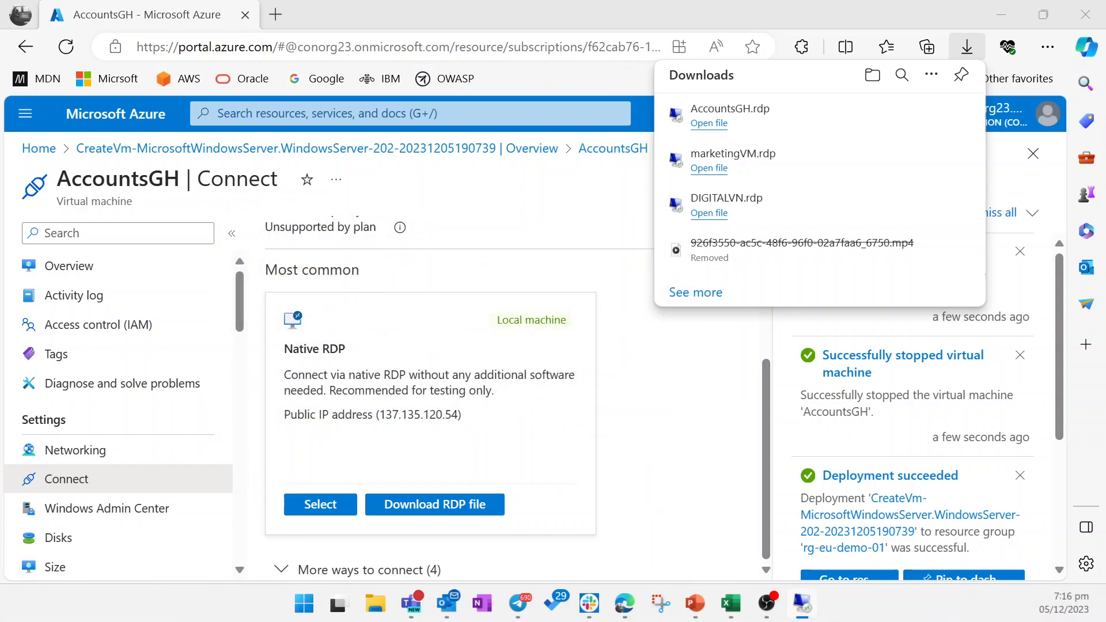
Step: Enter the administrator account's password for the remote connection and submit the credentials
{"action": "left_click_drag", "start_coordinate": [895, 187], "coordinate": [316, 136]}
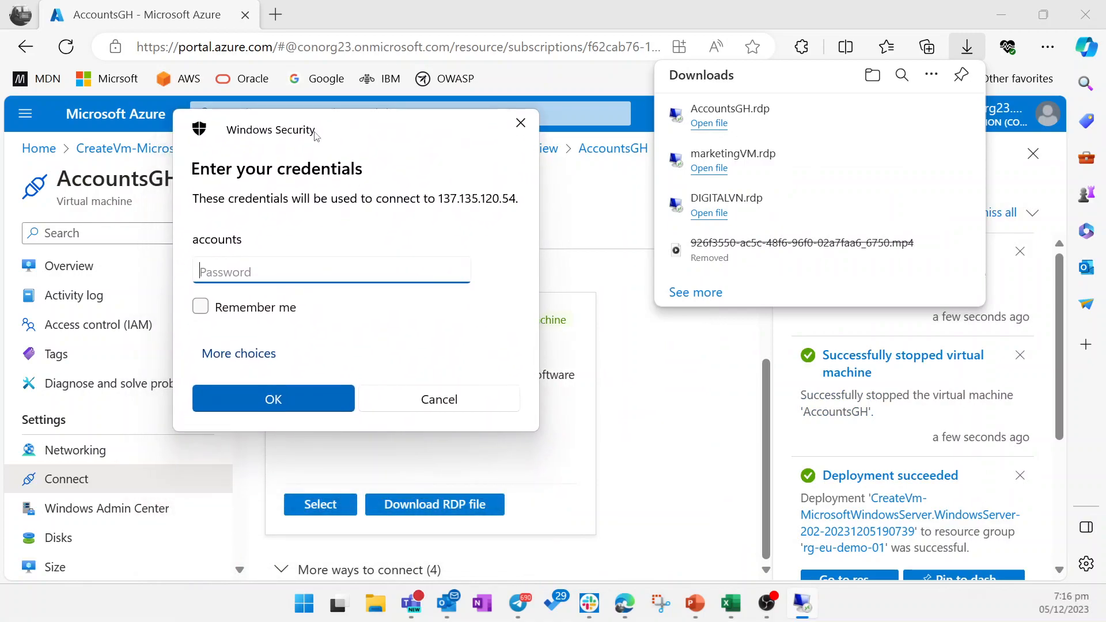
{"action": "type", "text": "•••••••"}
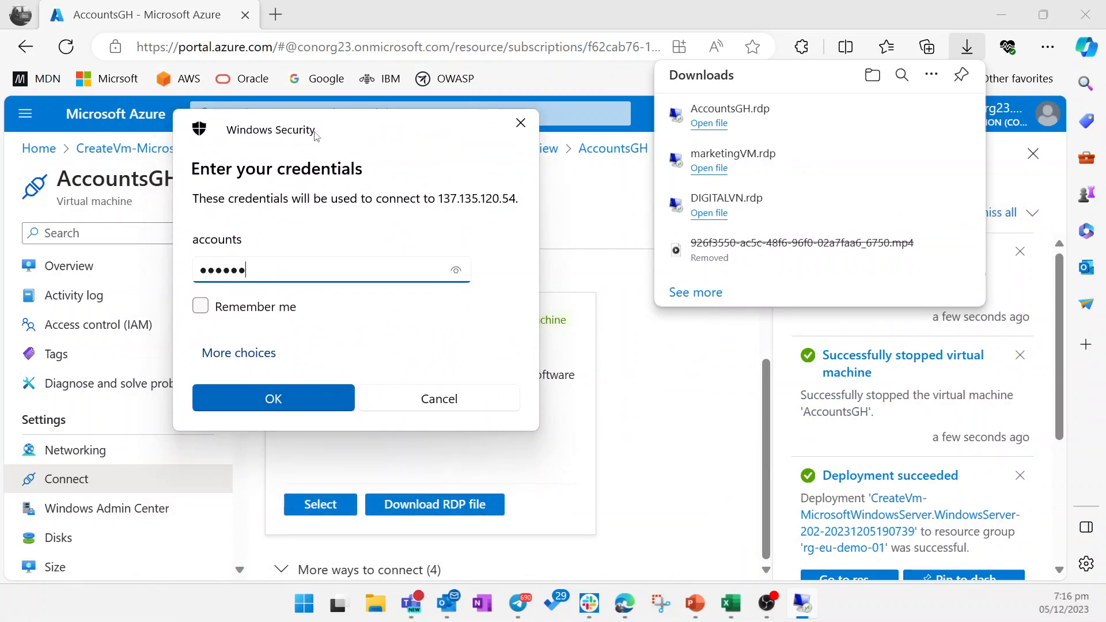
{"action": "type", "text": "••••••"}
{"action": "key", "text": "Return"}
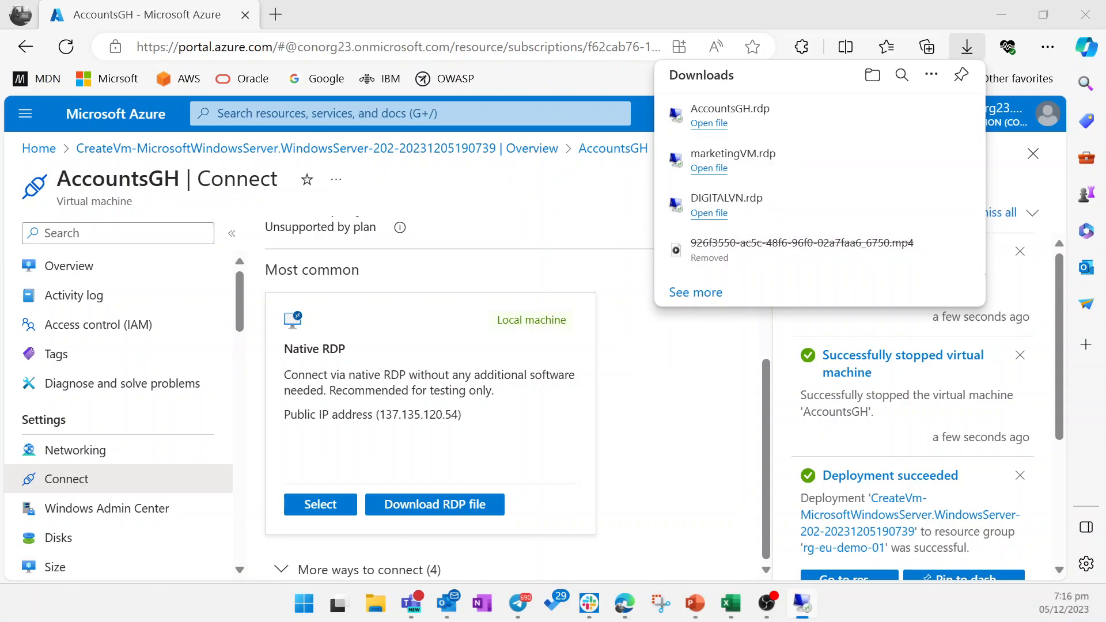
Step: Suppress further certificate warnings for this computer and accept the connection to the AccountsGH remote desktop
{"action": "left_click_drag", "start_coordinate": [940, 202], "coordinate": [363, 181]}
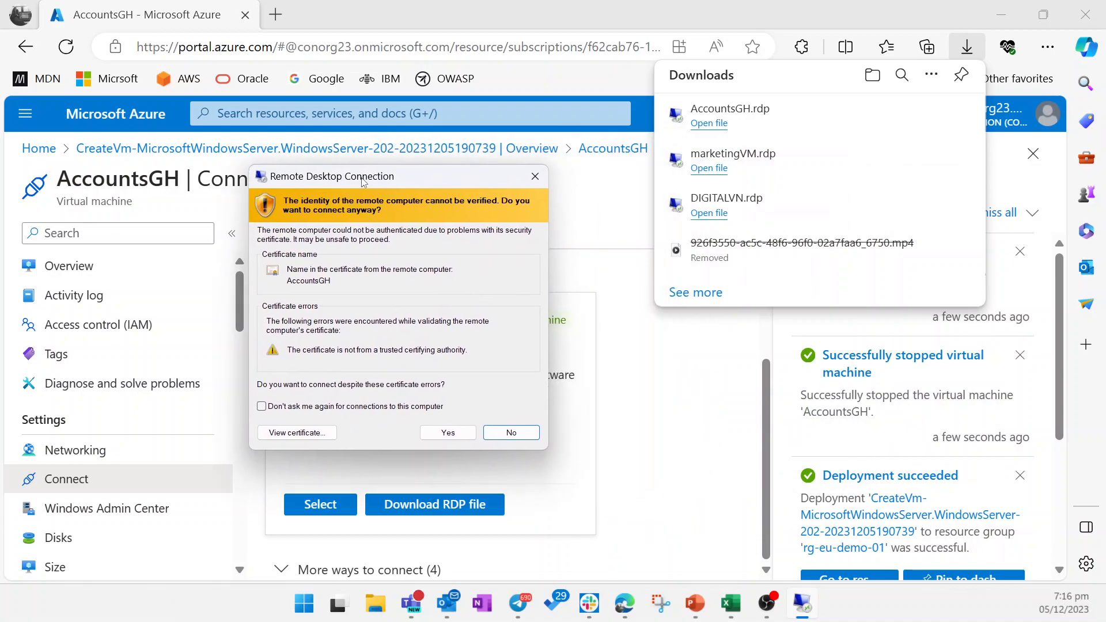
{"action": "left_click", "coordinate": [281, 409]}
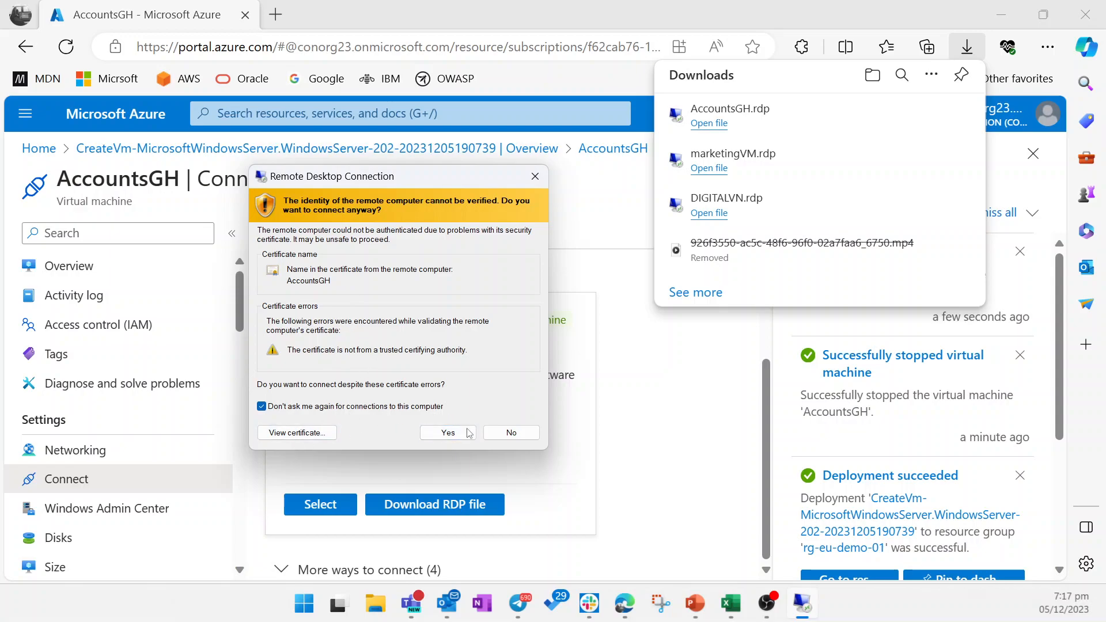
{"action": "left_click", "coordinate": [449, 433]}
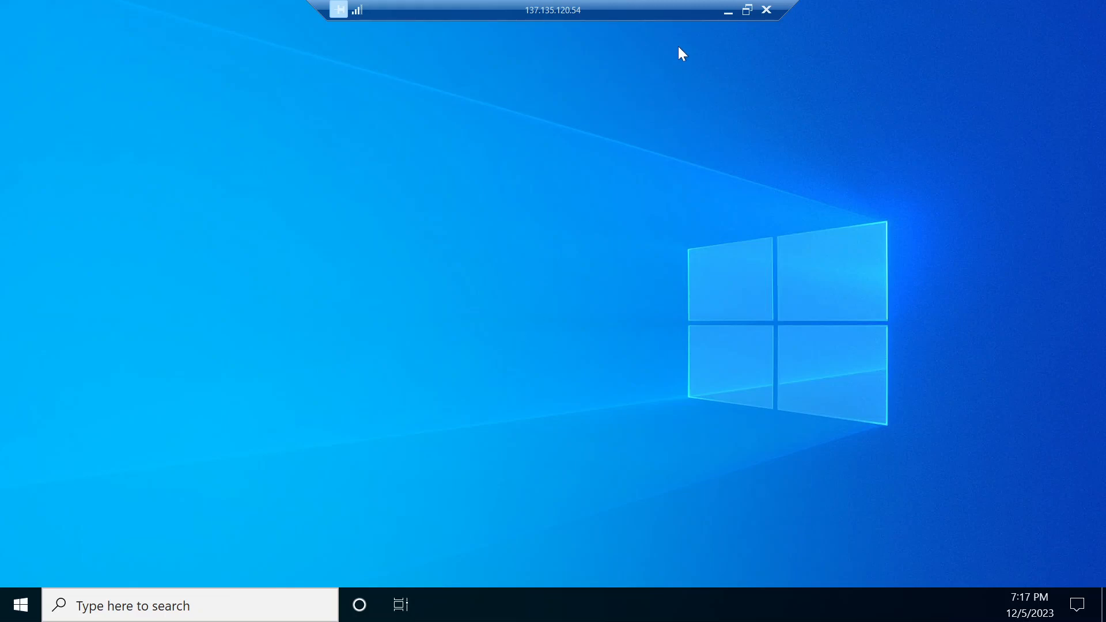
Step: Switch the remote session to a window and back to full screen, and view the server's Start menu
{"action": "left_click", "coordinate": [747, 10]}
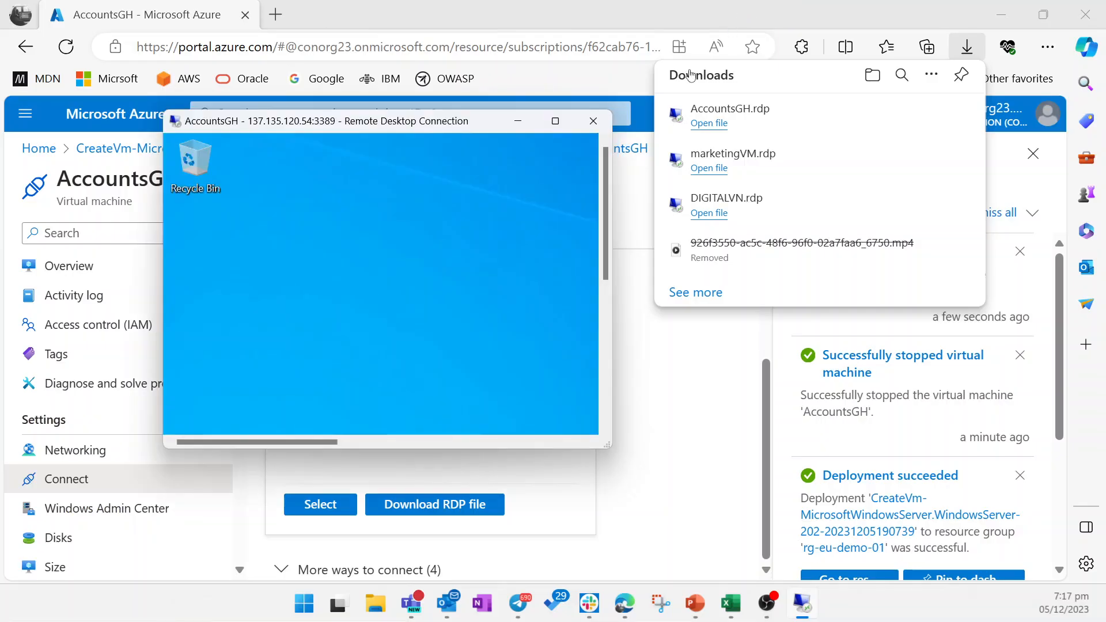
{"action": "left_click", "coordinate": [552, 127]}
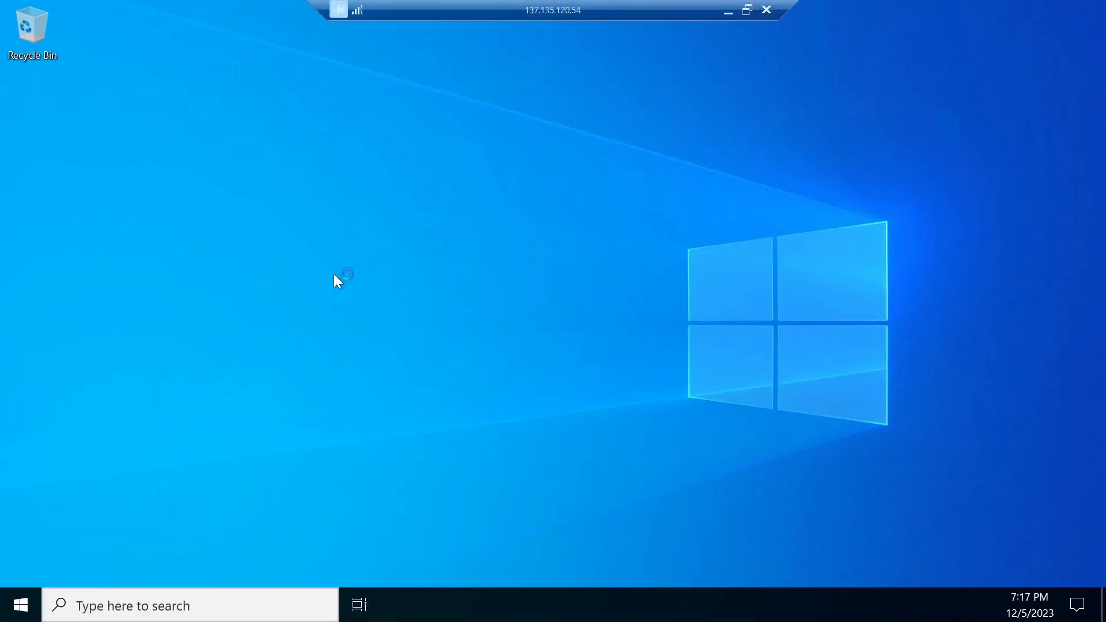
{"action": "left_click", "coordinate": [20, 604]}
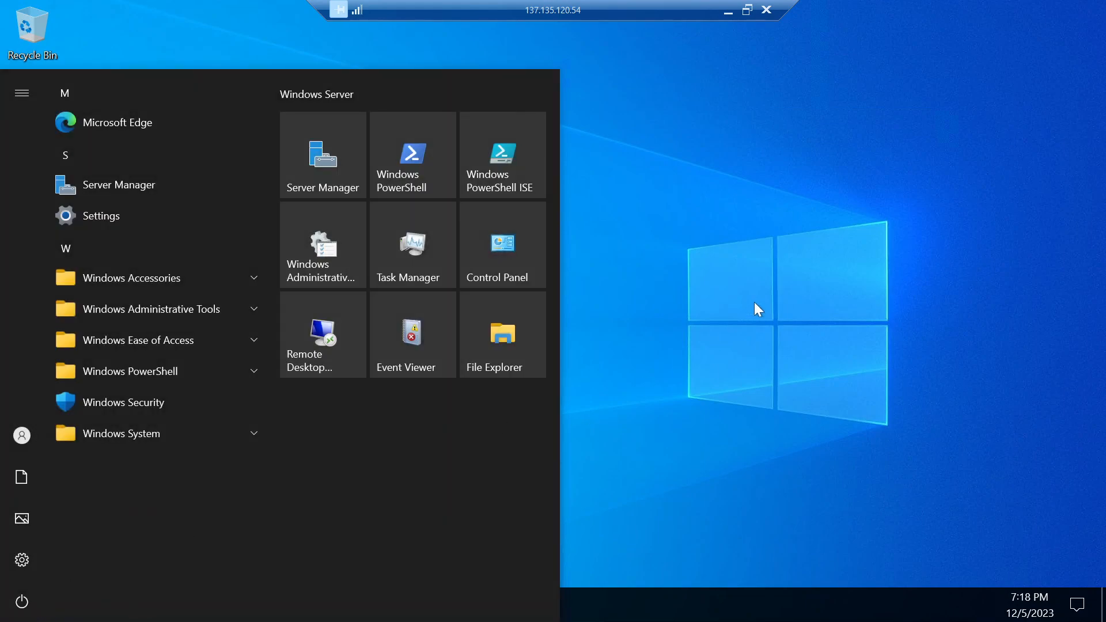
Step: Disconnect the remote desktop session, confirm it and dismiss the browser's downloads list
{"action": "left_click", "coordinate": [766, 10]}
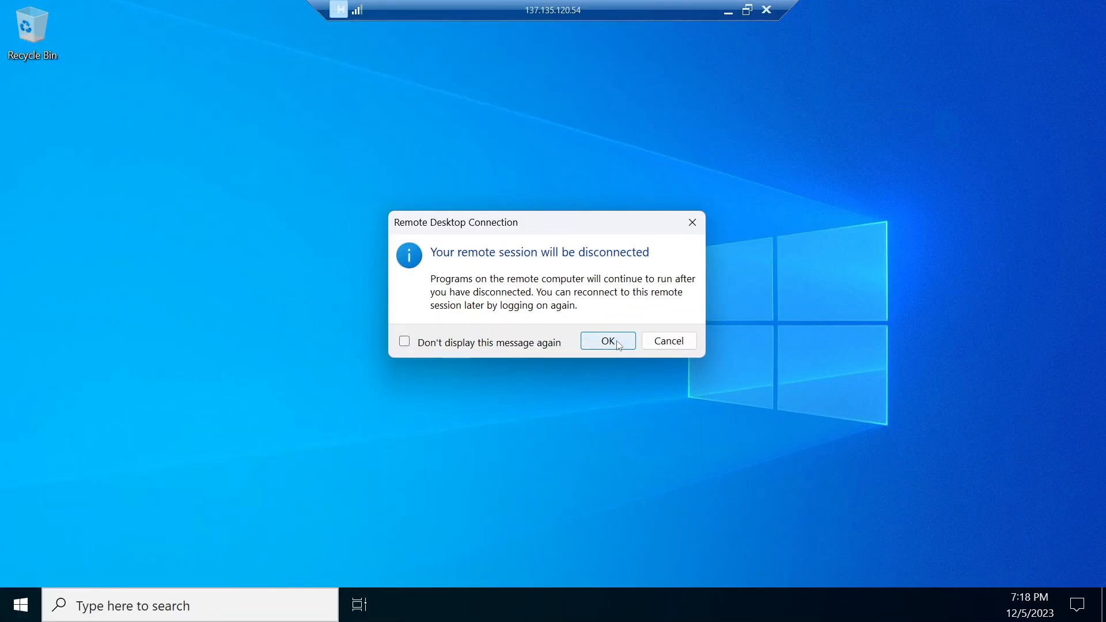
{"action": "left_click", "coordinate": [608, 341]}
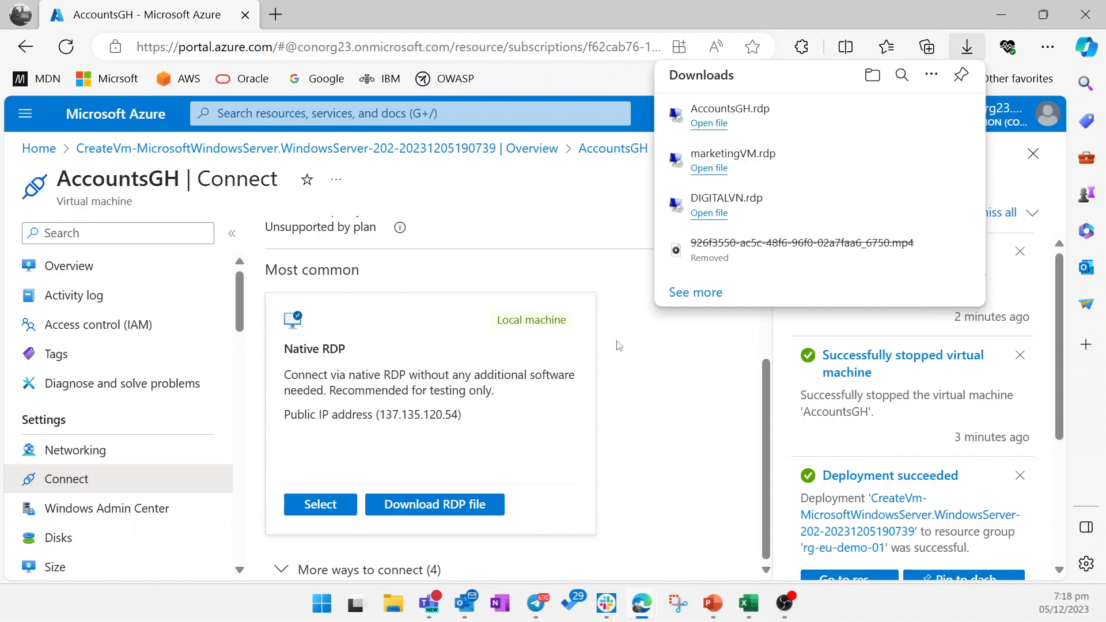
{"action": "left_click", "coordinate": [505, 236]}
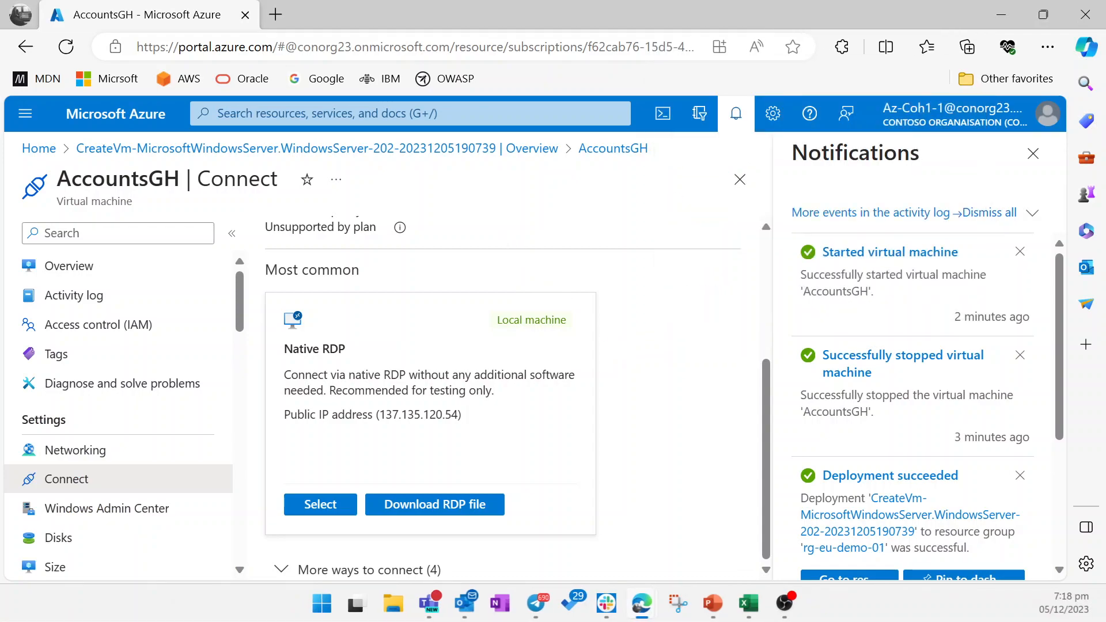